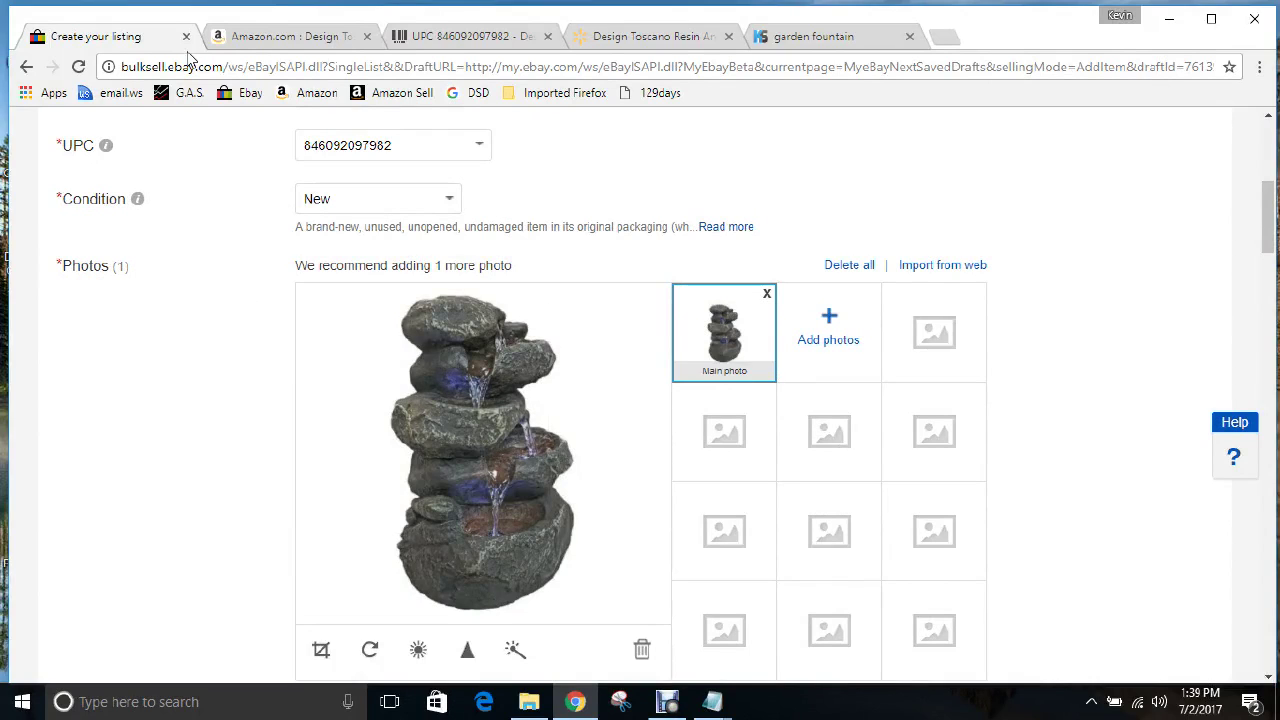
Step: Switch to the Amazon fountain page, preview the product photos and open the main photo in the expanded gallery
click(258, 38)
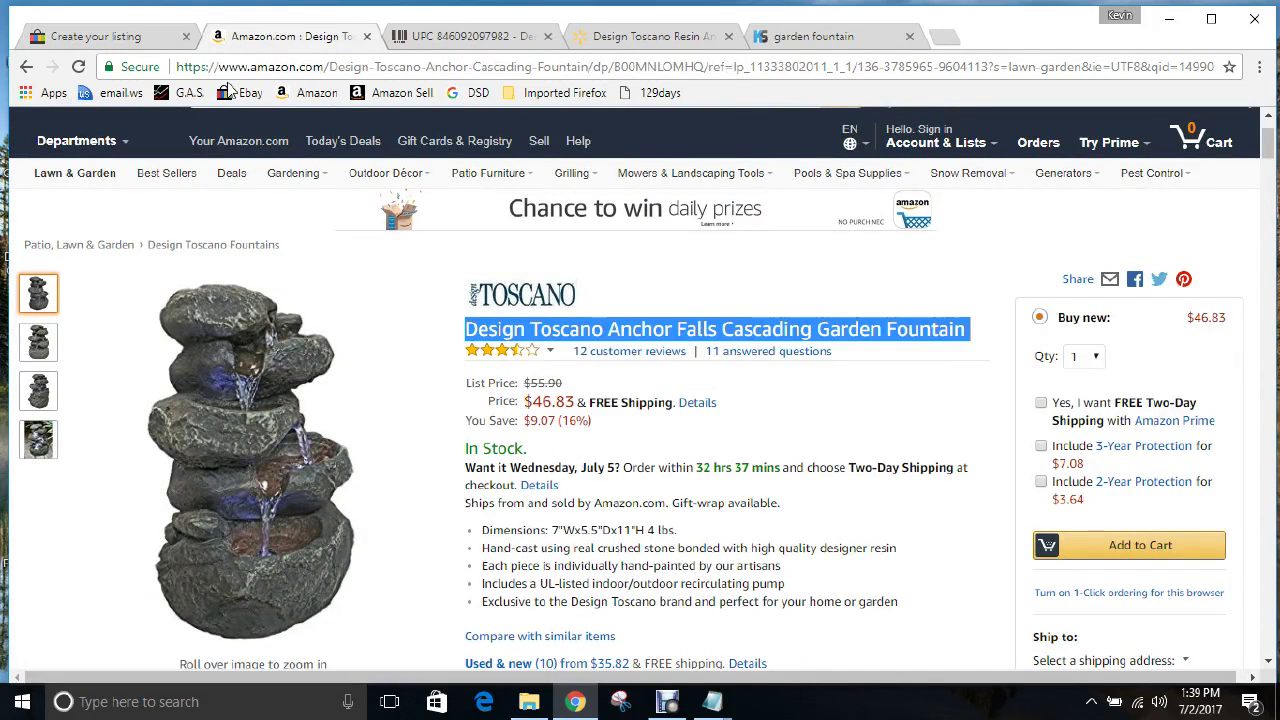
mouse_move(45, 455)
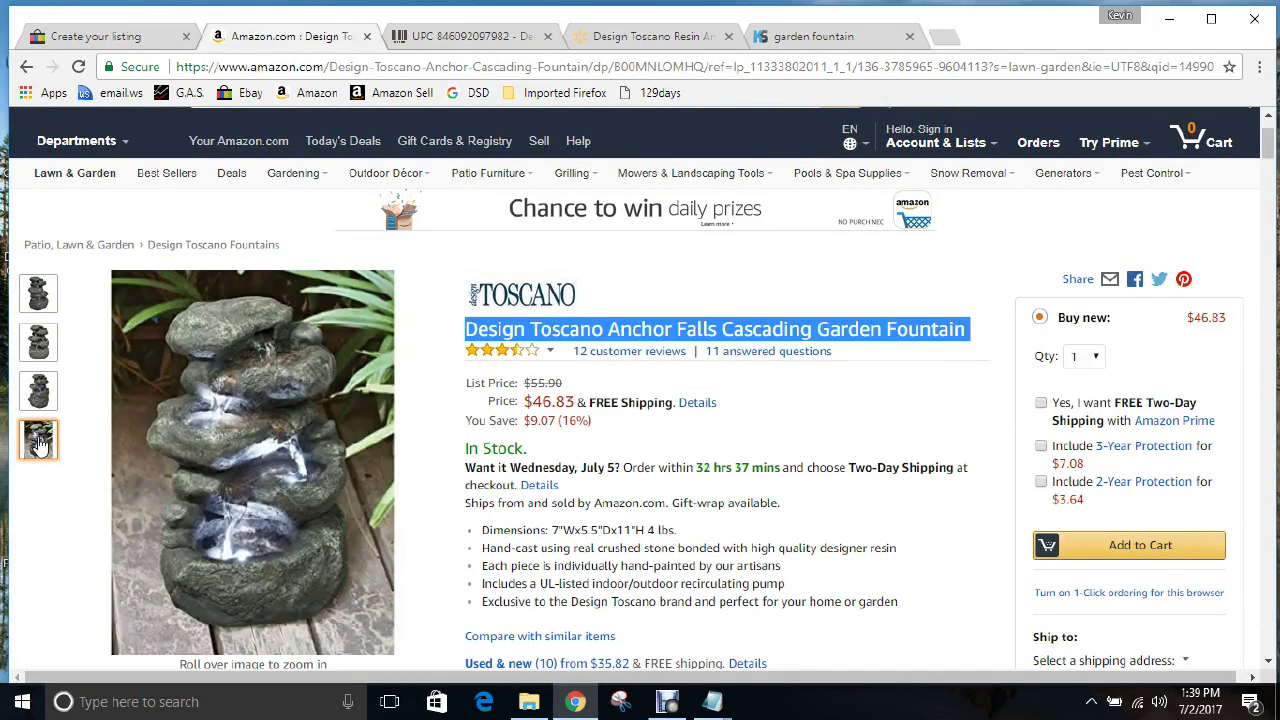
mouse_move(37, 297)
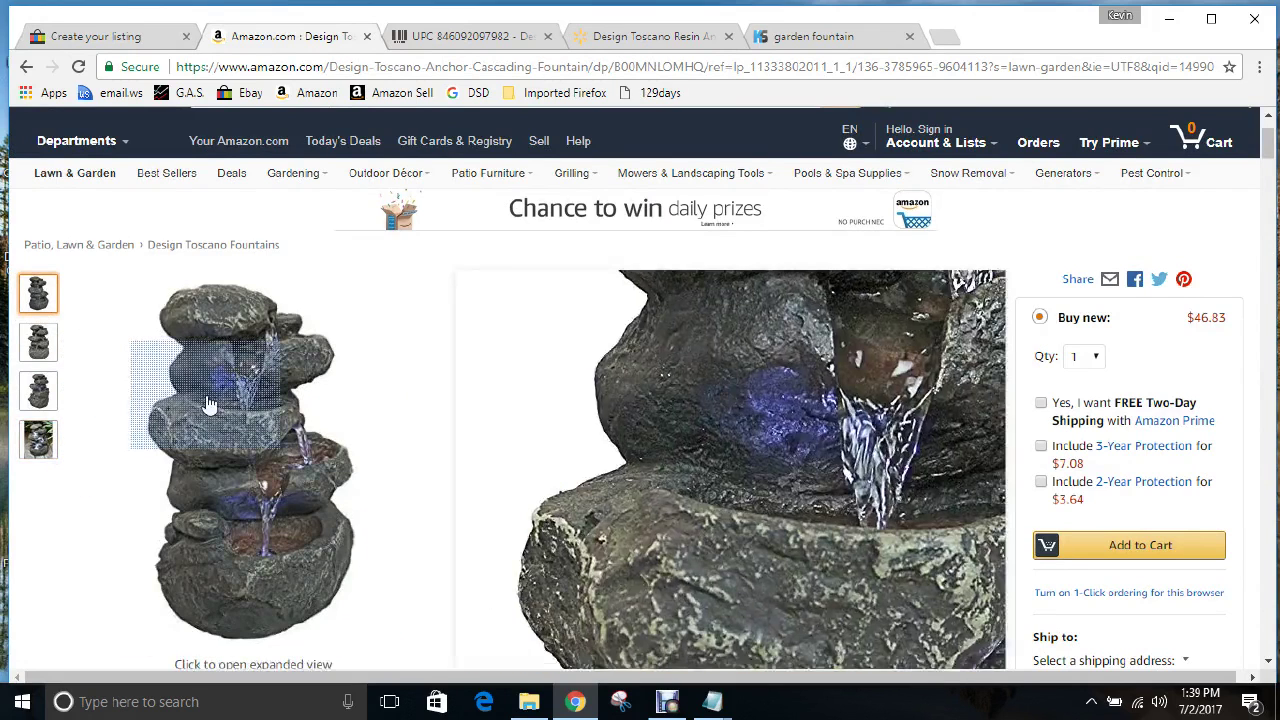
click(209, 404)
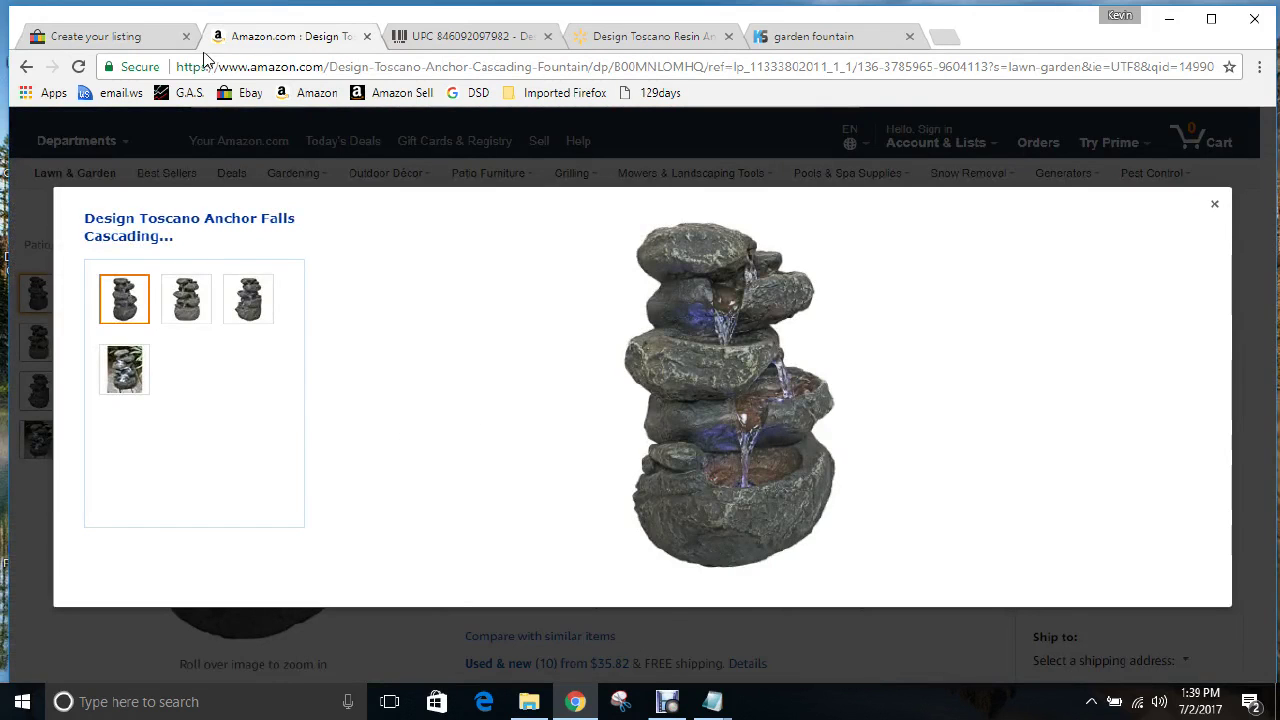
Step: Copy the words "Outdoor Garden Fountain" from the title of the eBay listing
click(124, 40)
scroll(510, 348, up, 5)
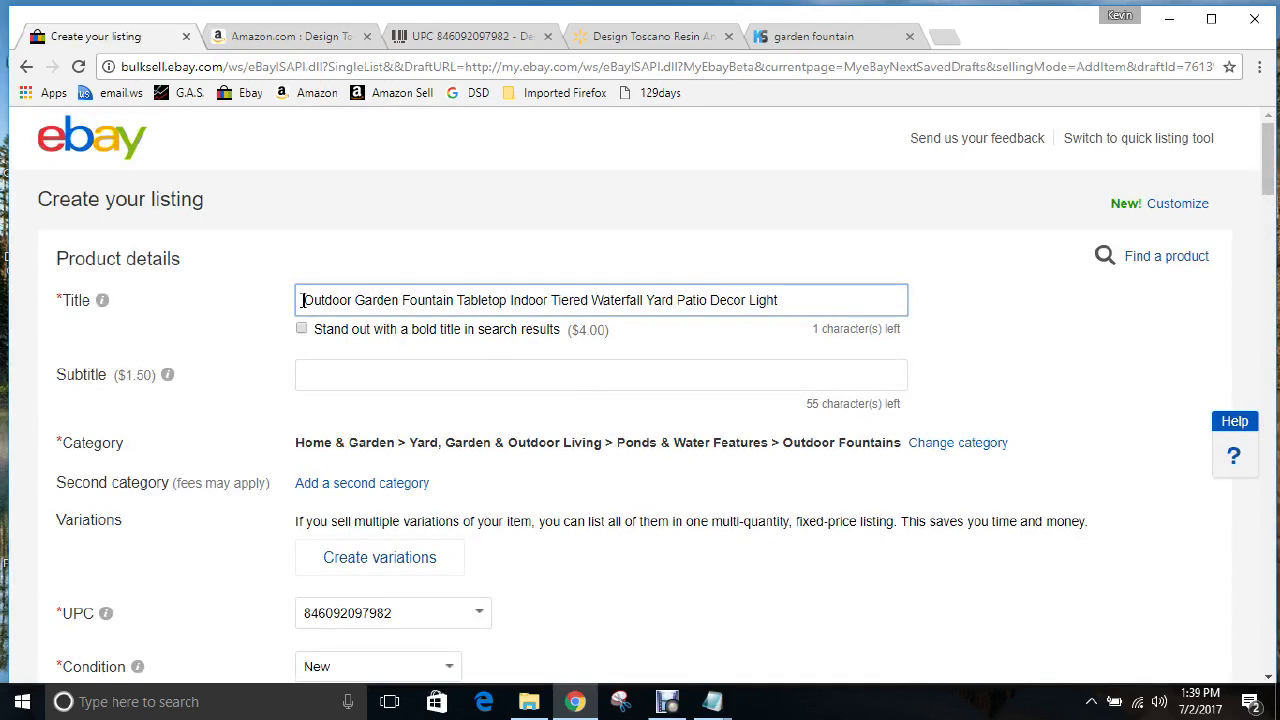
drag(304, 300, 453, 301)
key(ctrl+c)
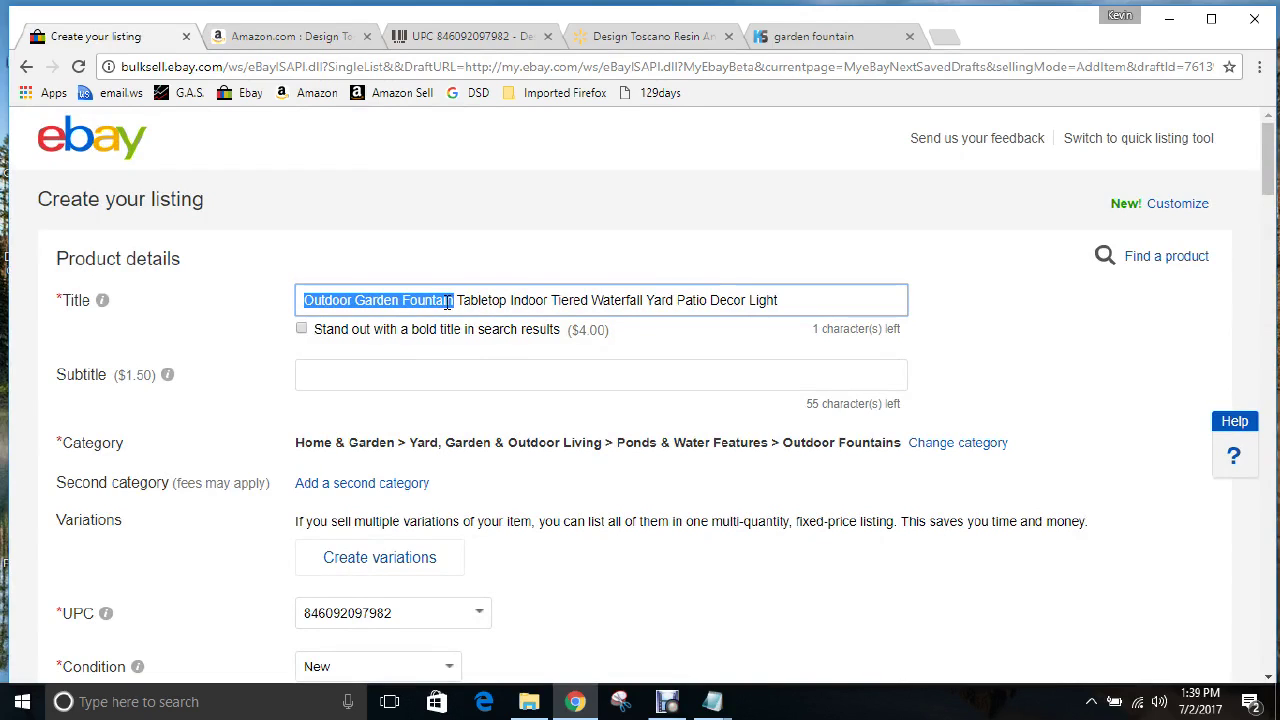
Step: Save Amazon's main fountain photo to the Pictures folder as a JPEG named Outdoor_Garden_Fountain
click(336, 38)
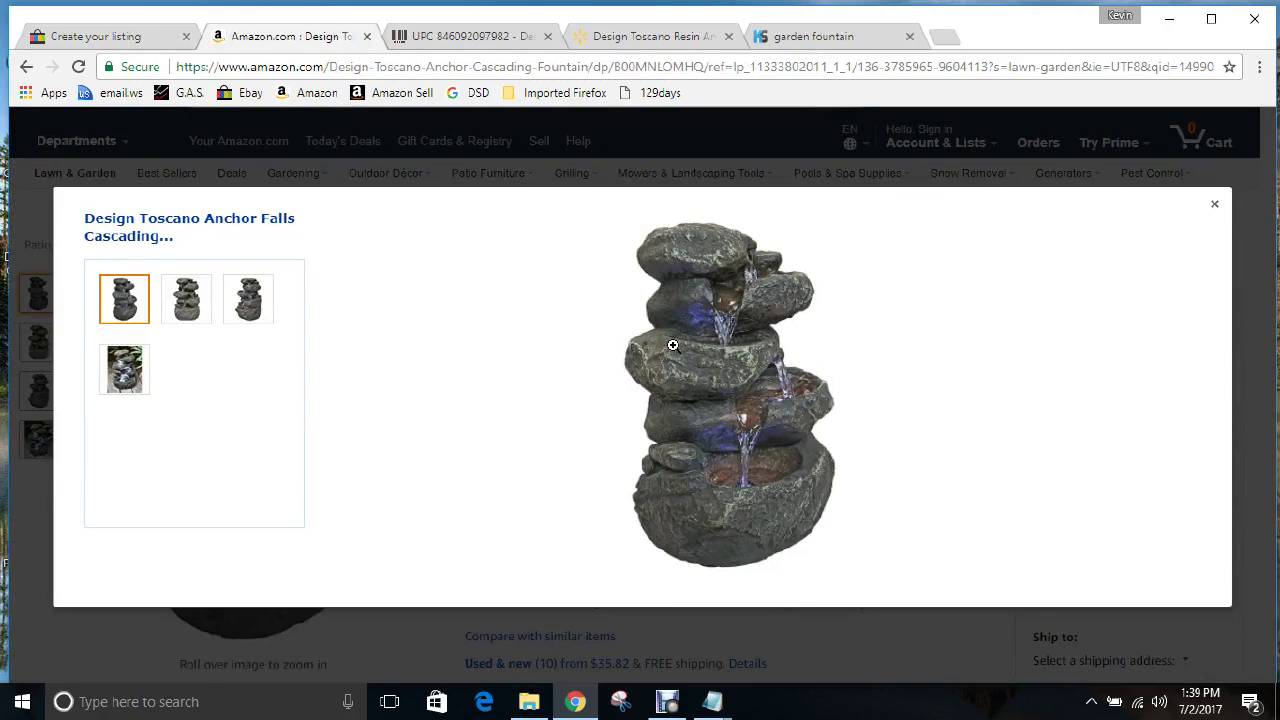
right_click(691, 412)
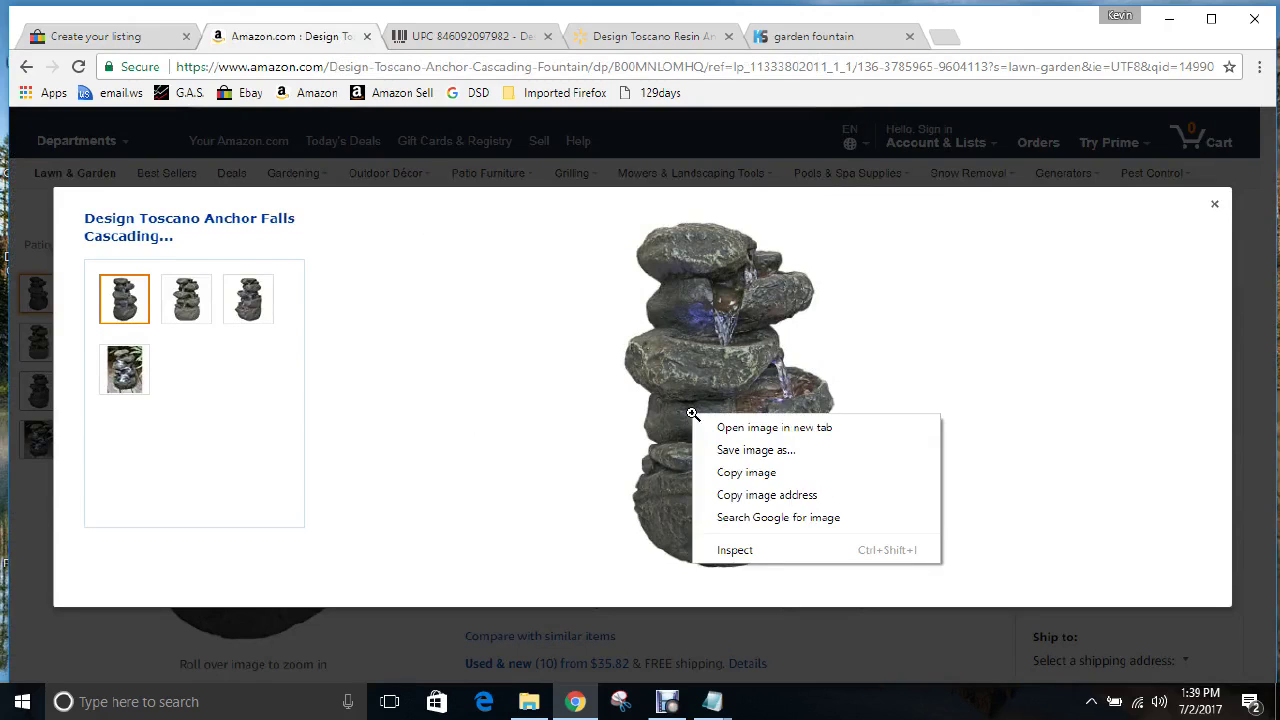
click(729, 450)
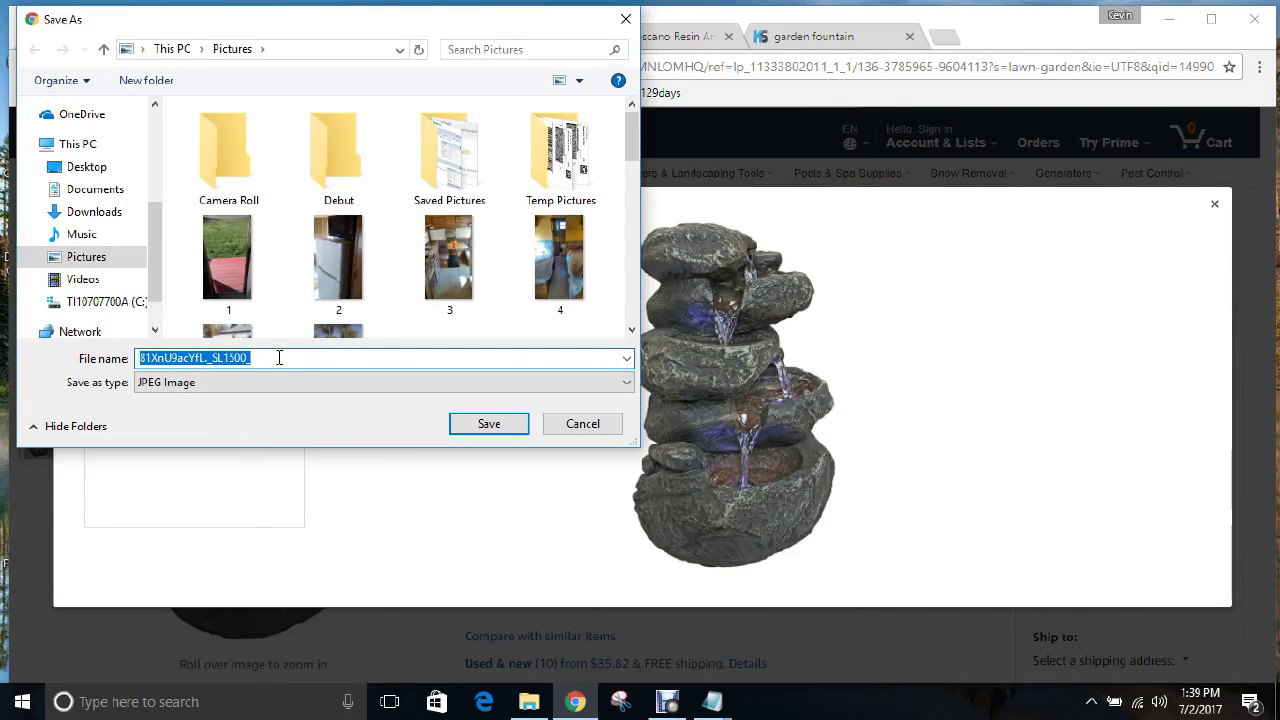
key(ctrl+v)
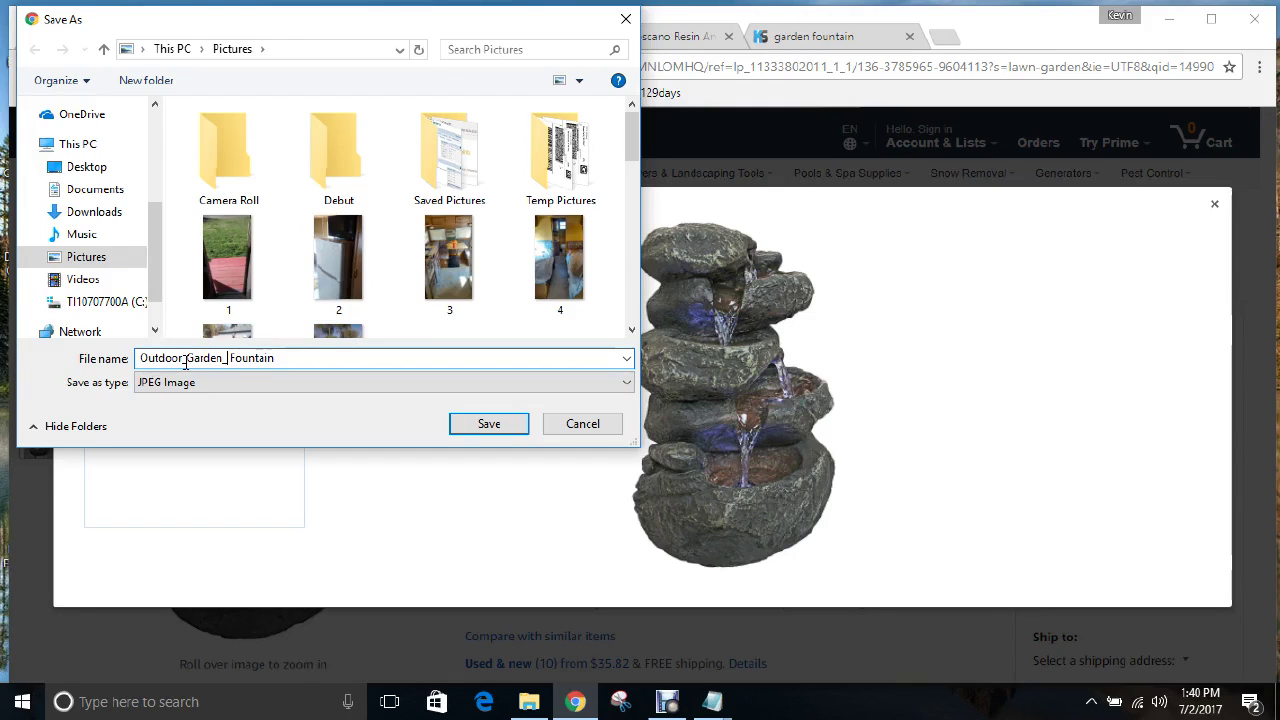
key(BackSpace)
text(_)
click(185, 358)
key(BackSpace)
text(_)
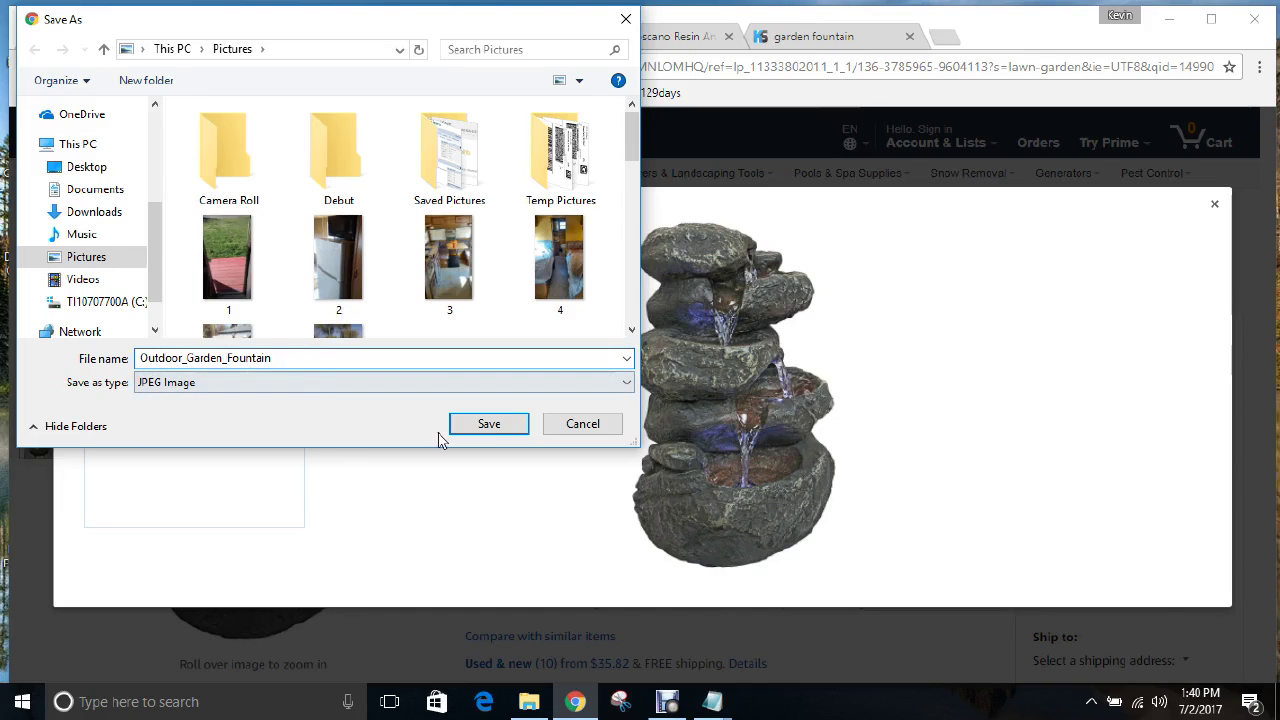
click(489, 430)
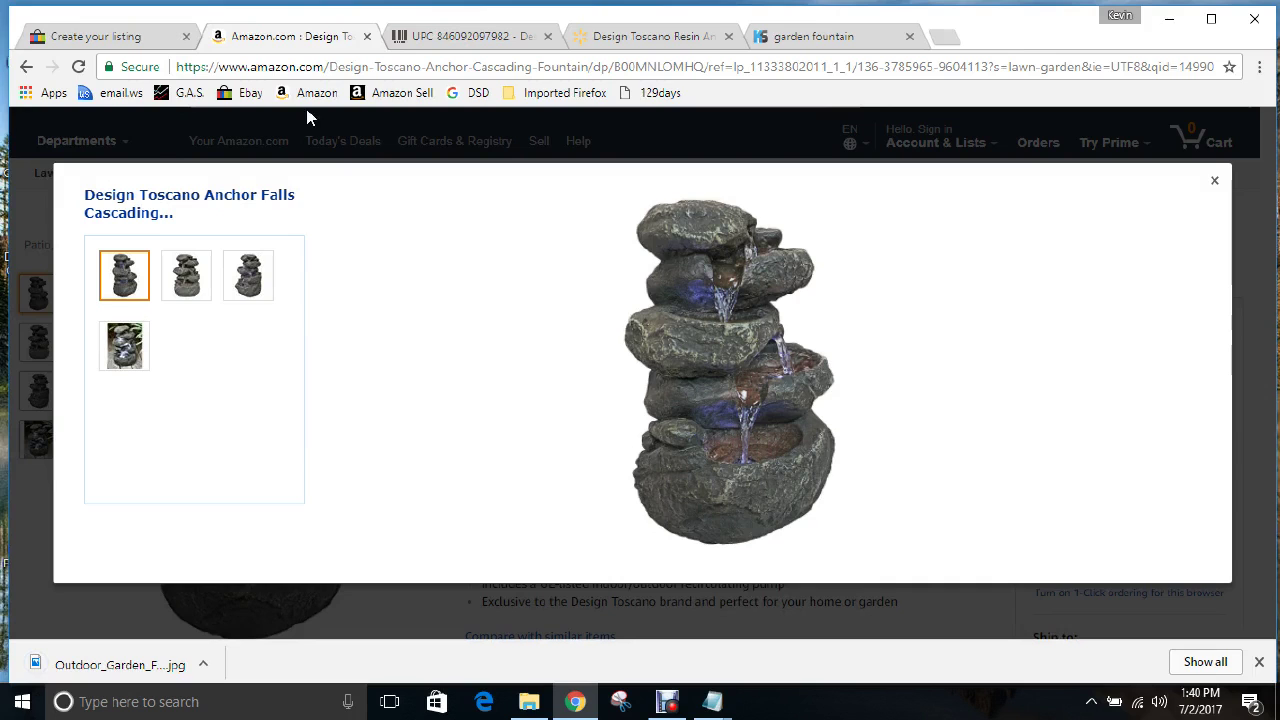
Step: Replace the eBay listing's current photo with the saved Outdoor_Garden_Fountain image
click(137, 38)
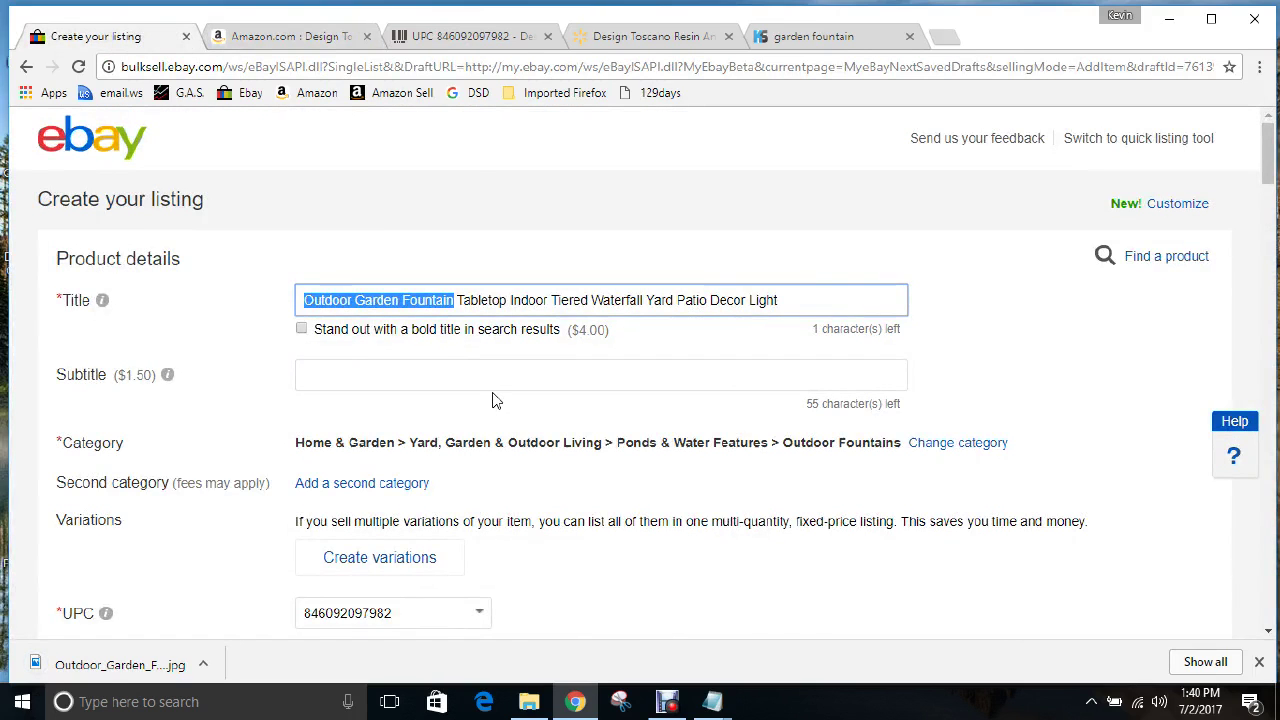
scroll(494, 400, down, 4)
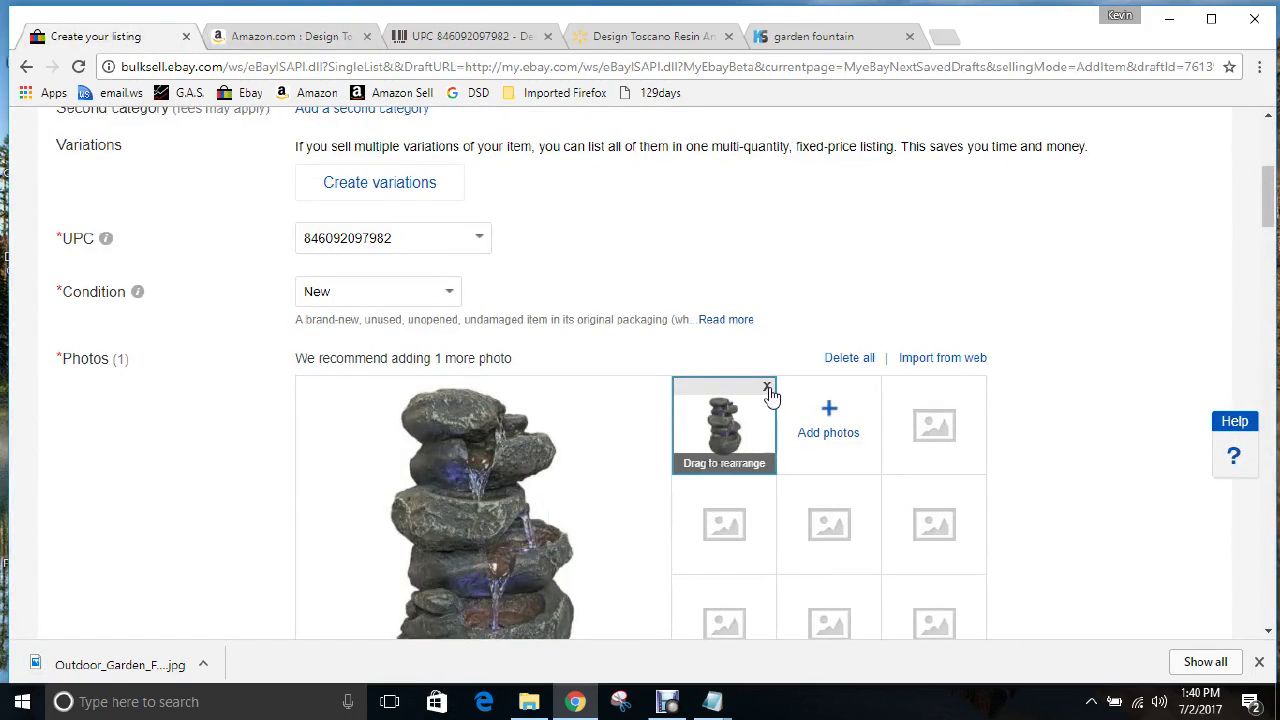
click(768, 388)
click(488, 540)
drag(630, 165, 636, 356)
click(230, 318)
click(481, 424)
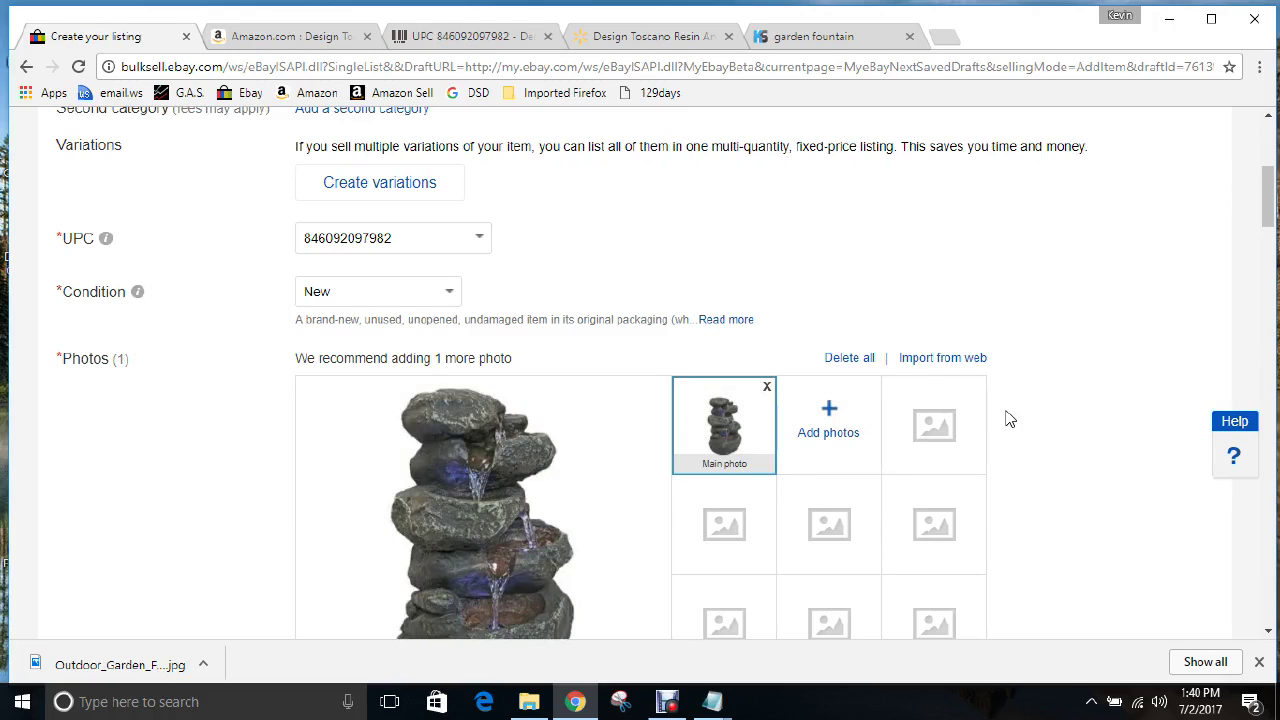
Step: Copy the words "Tabletop Indoor" from the eBay listing title for the next photo's file name
scroll(1008, 418, down, 1)
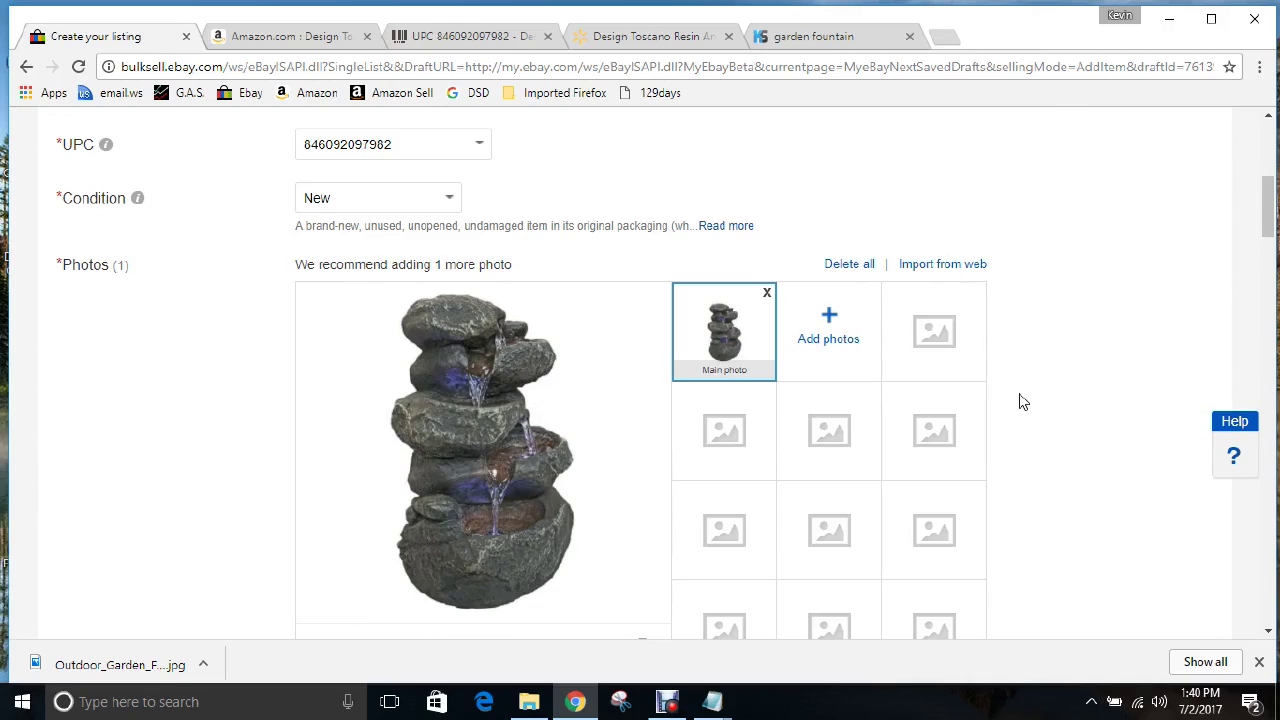
click(283, 37)
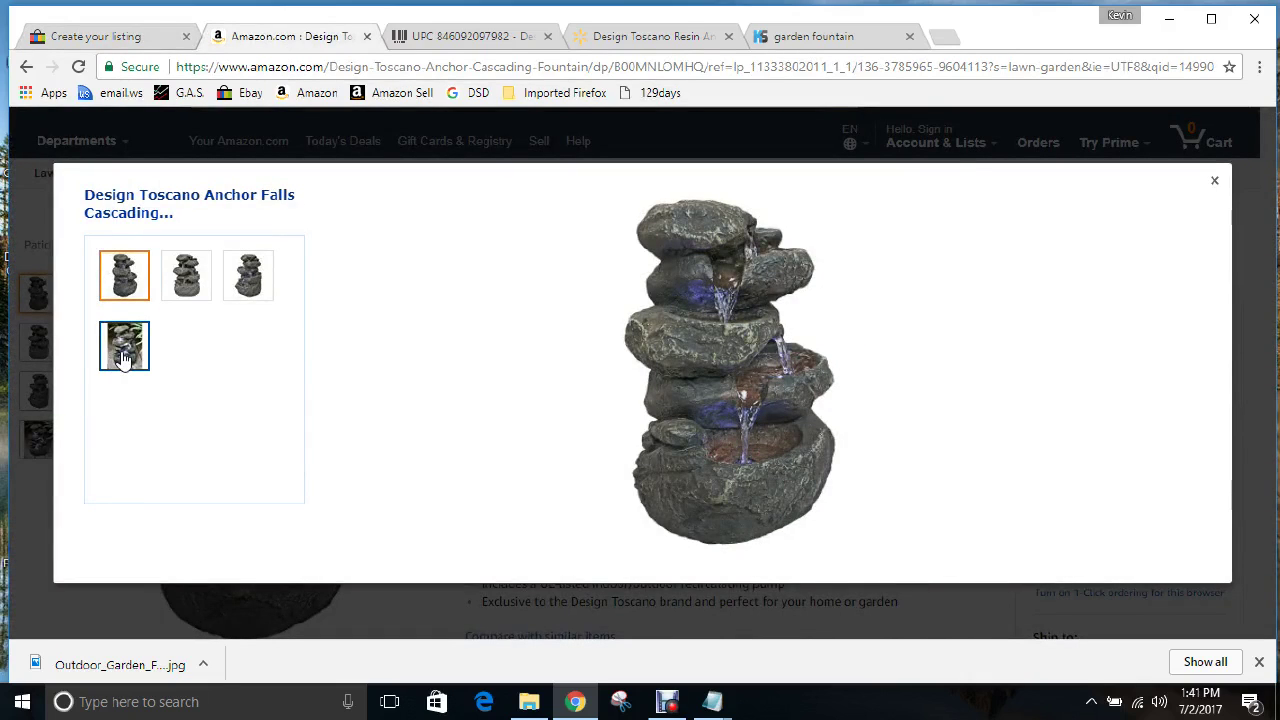
click(111, 37)
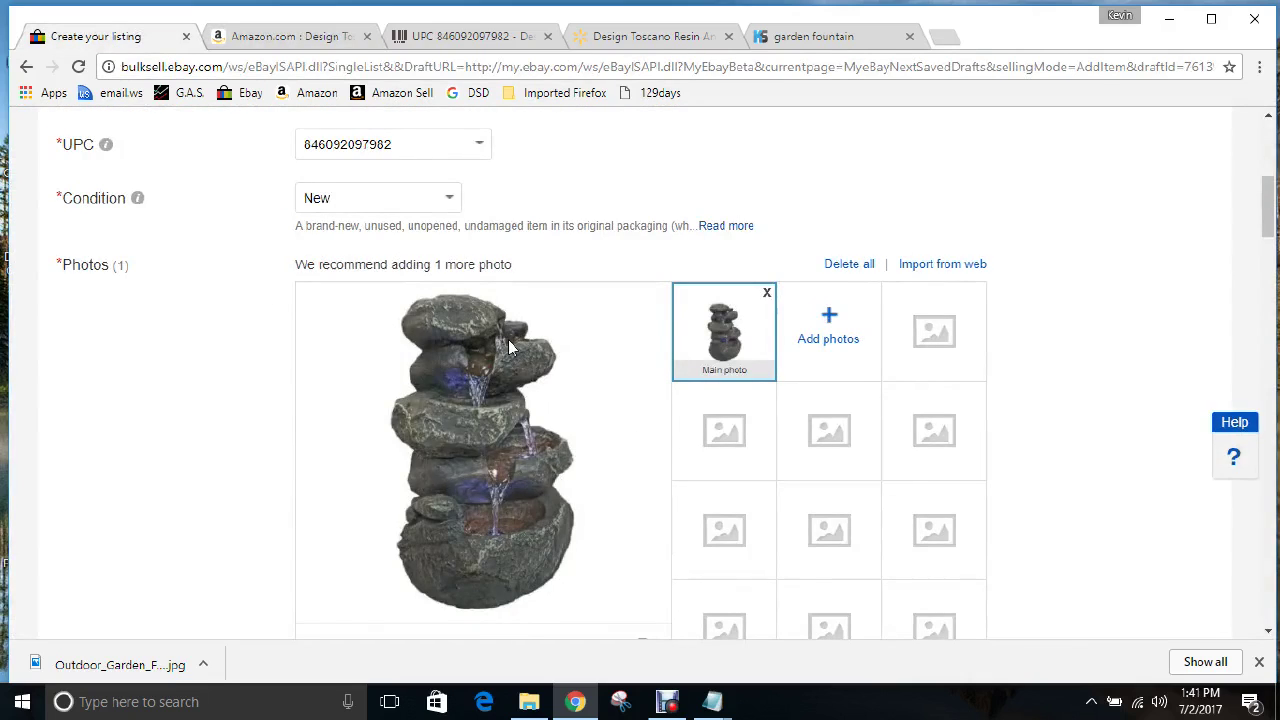
scroll(500, 400, up, 5)
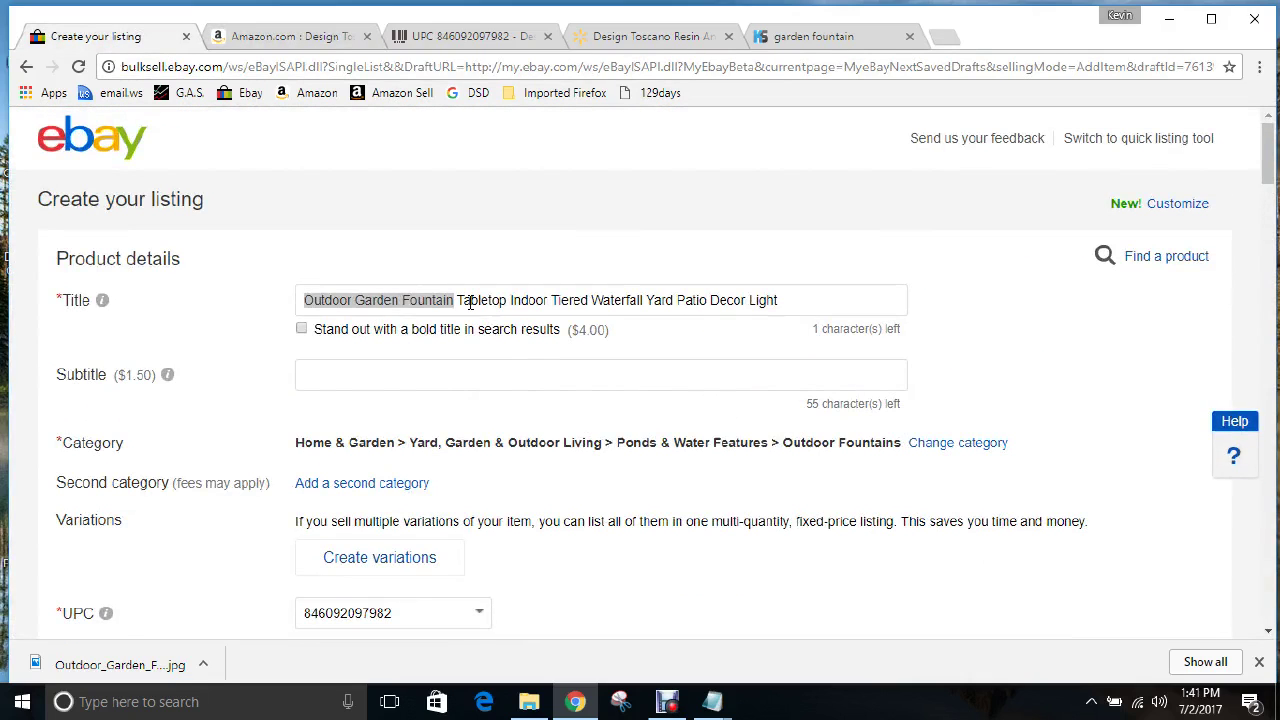
click(466, 301)
drag(457, 300, 549, 300)
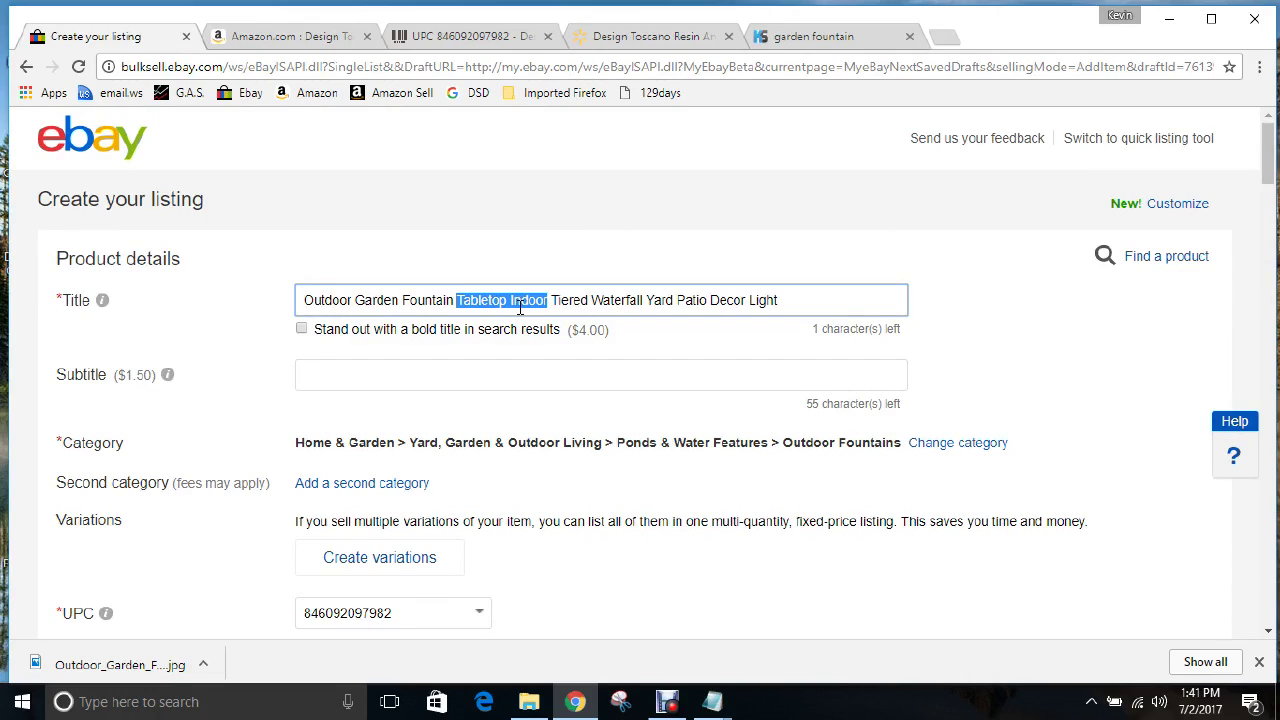
Step: Save the second photo in the Amazon gallery to the Pictures folder as Tabletop_Indoor
click(310, 38)
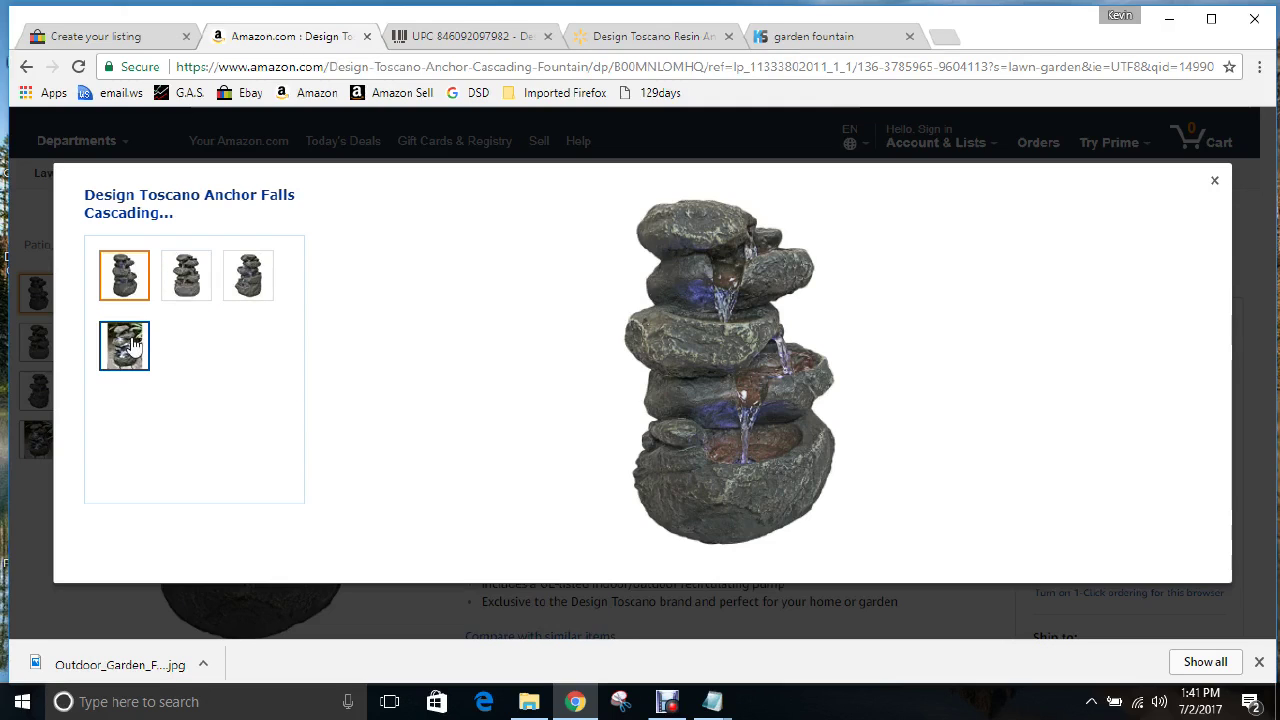
click(186, 275)
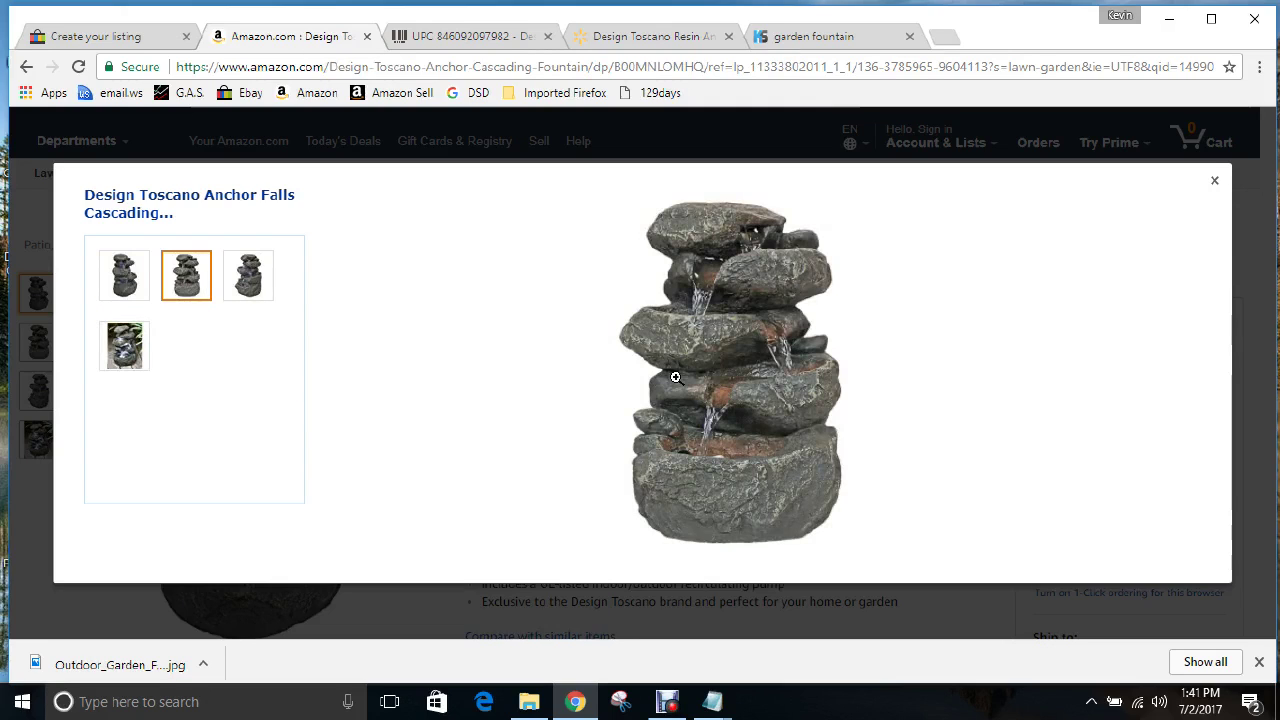
right_click(675, 377)
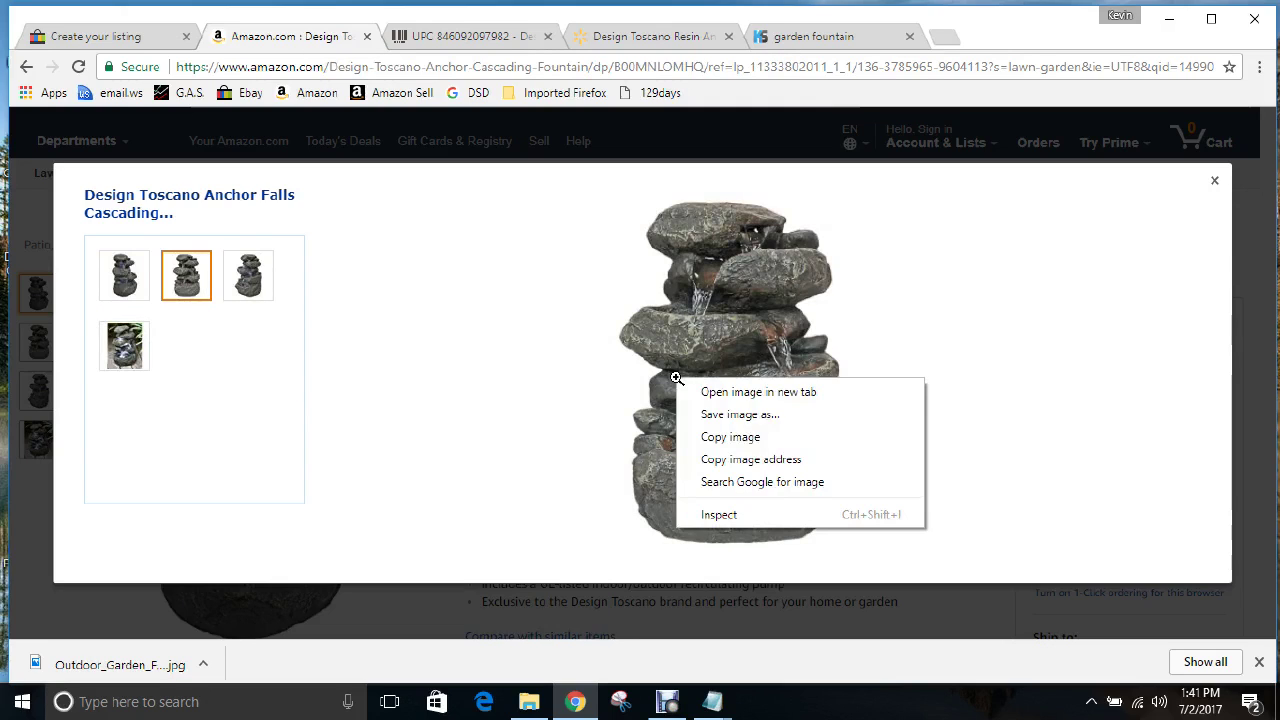
click(714, 414)
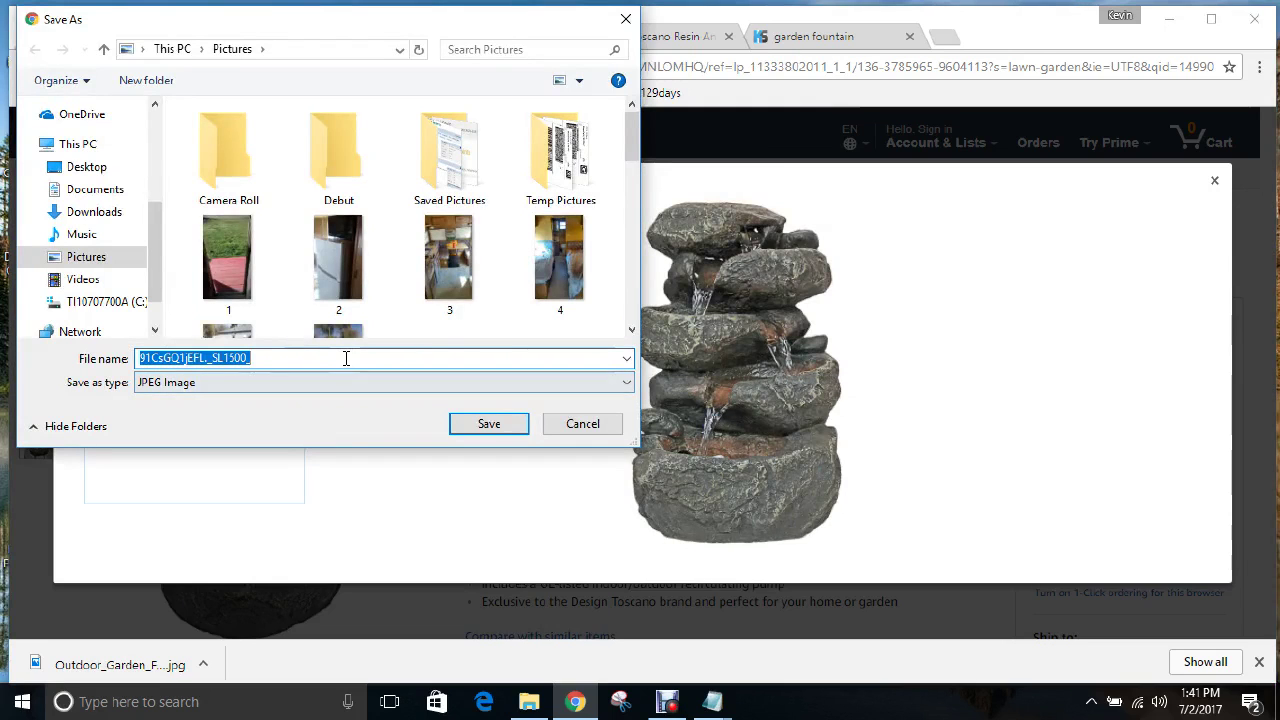
text(Tabletop Indoor)
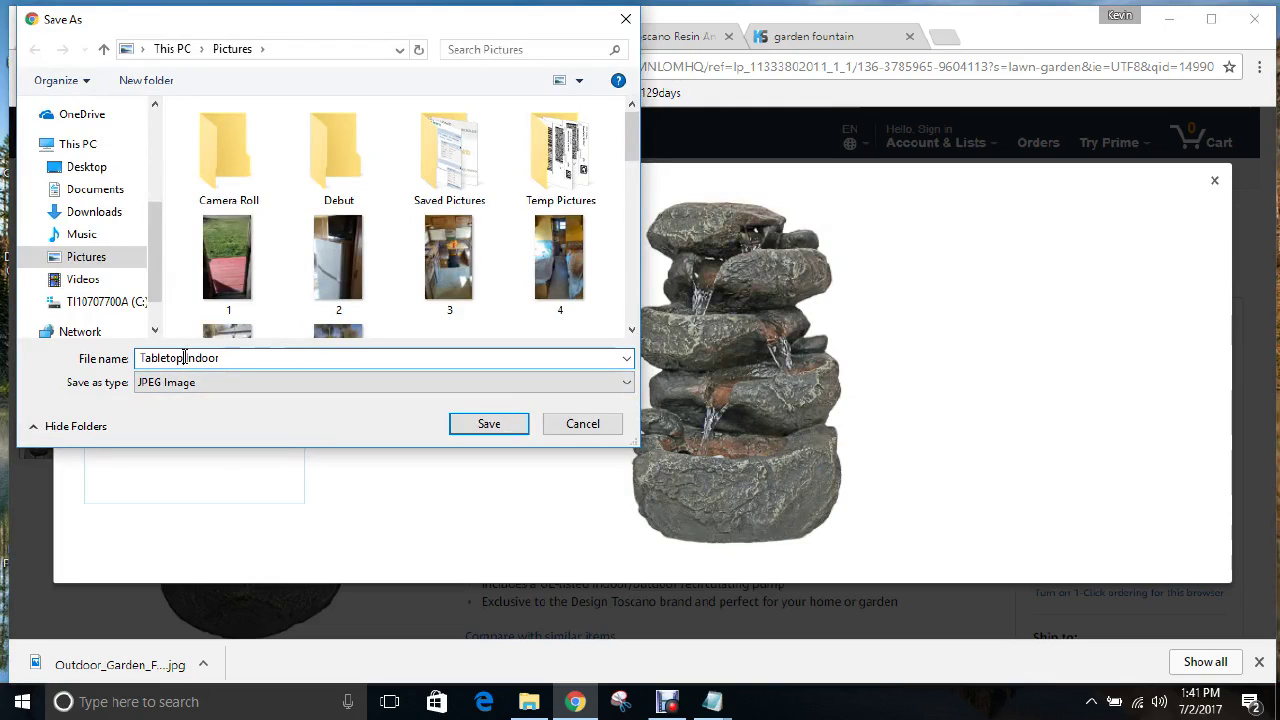
key(BackSpace)
click(485, 428)
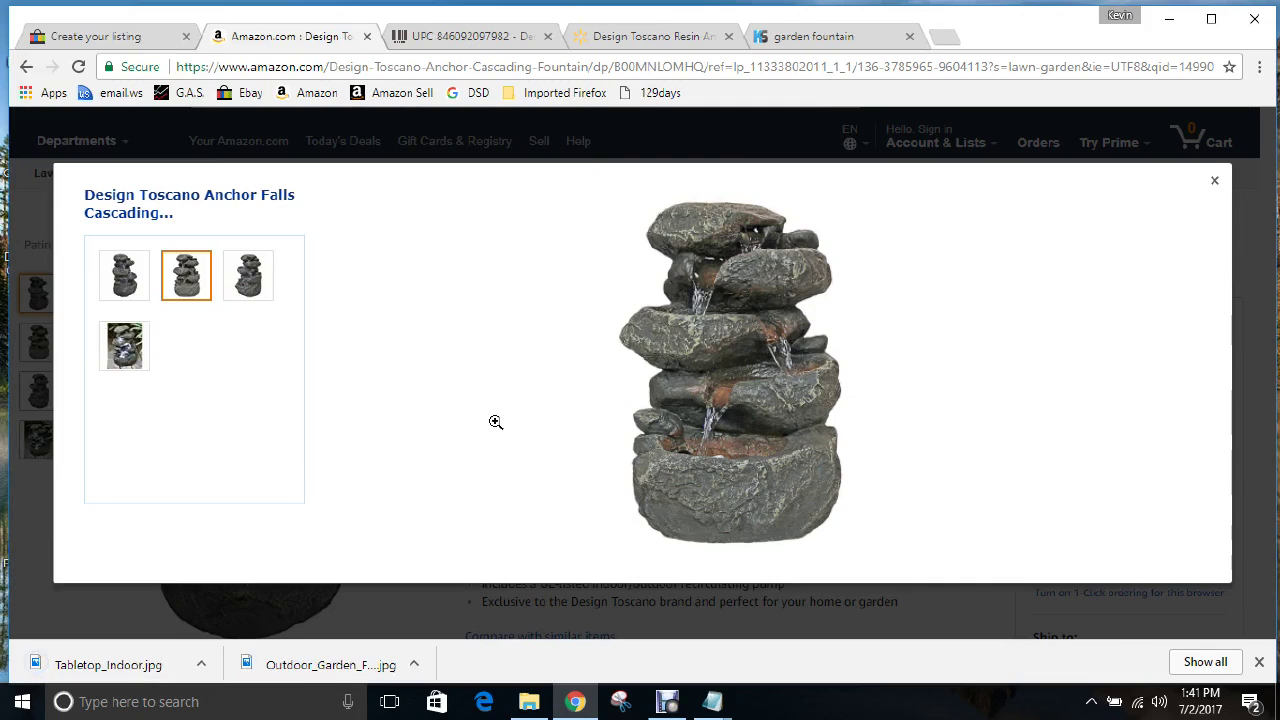
Step: Copy the words "Tiered Waterfall" from the title of the eBay listing
click(103, 36)
drag(553, 300, 633, 298)
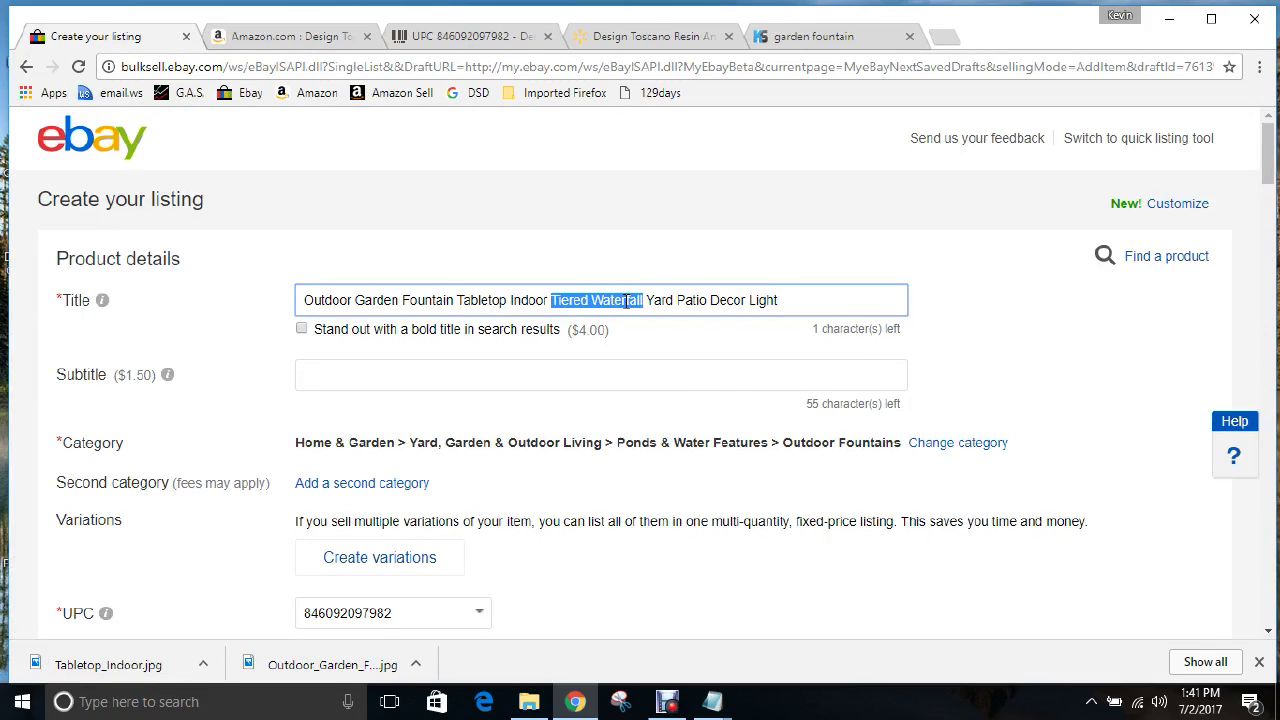
right_click(628, 300)
click(654, 337)
Step: Save the third photo in the Amazon gallery to the Pictures folder as Tiered_Waterfall
click(291, 40)
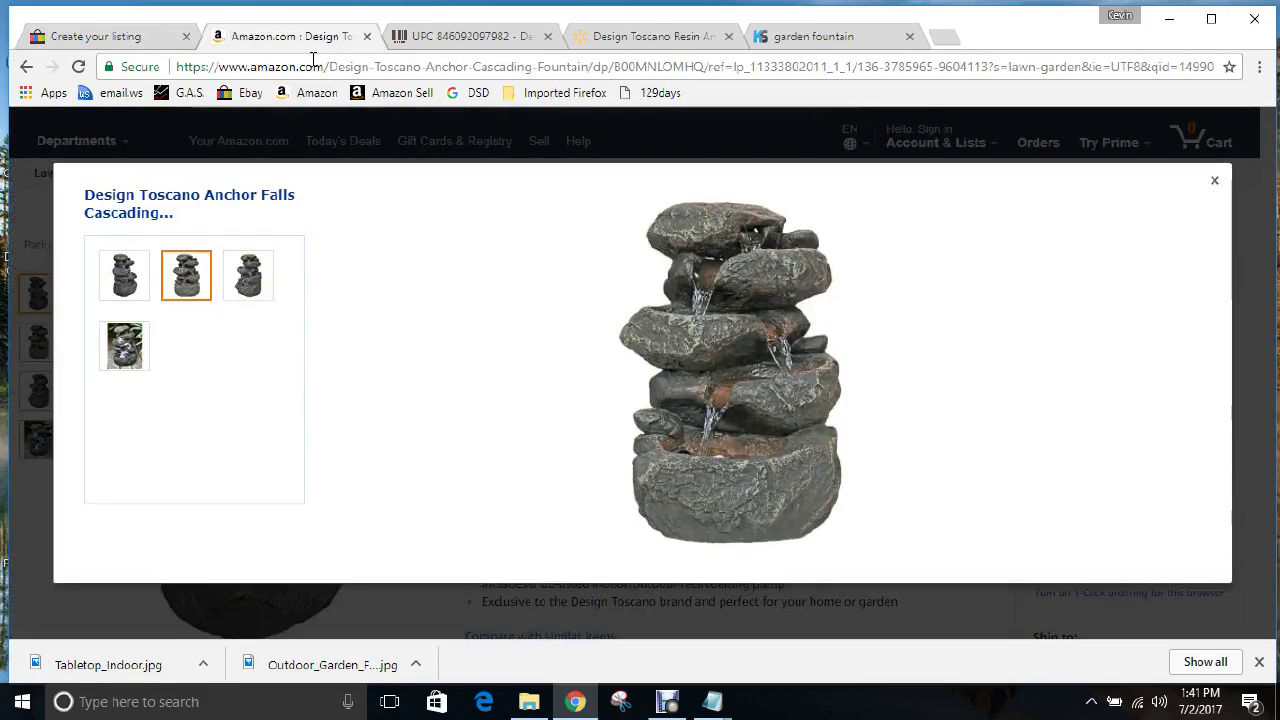
click(250, 275)
right_click(662, 381)
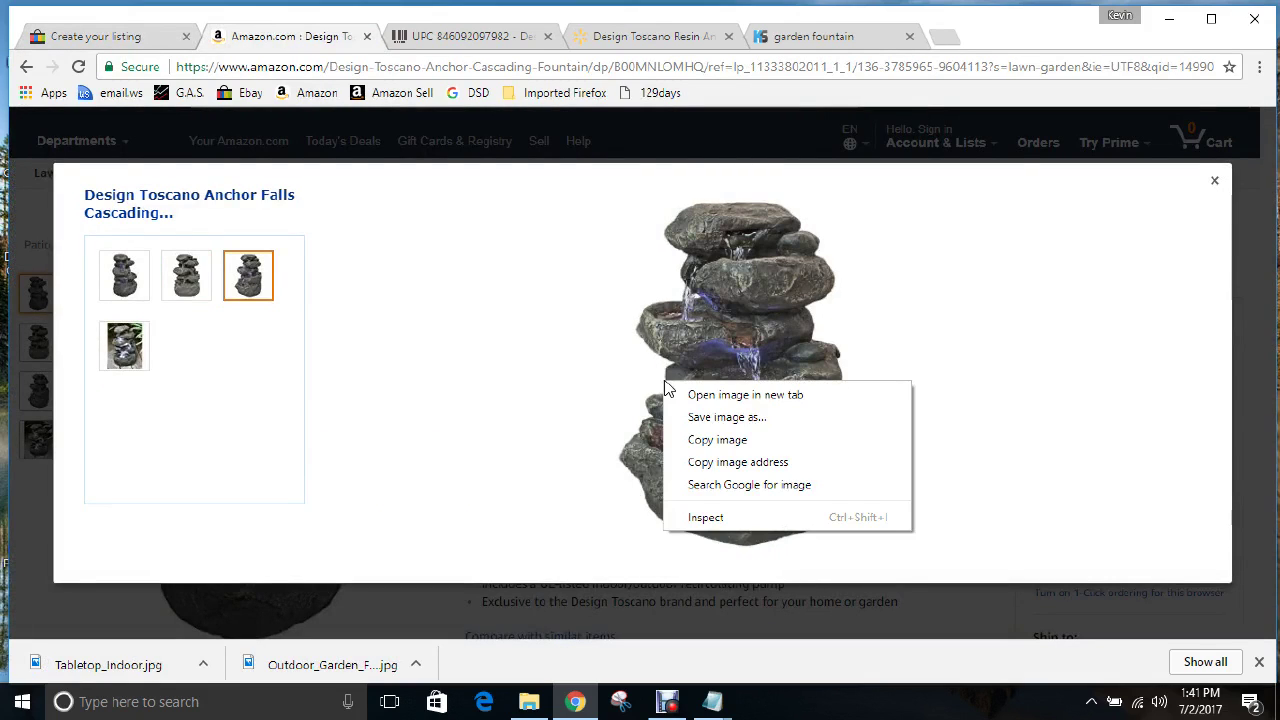
click(699, 422)
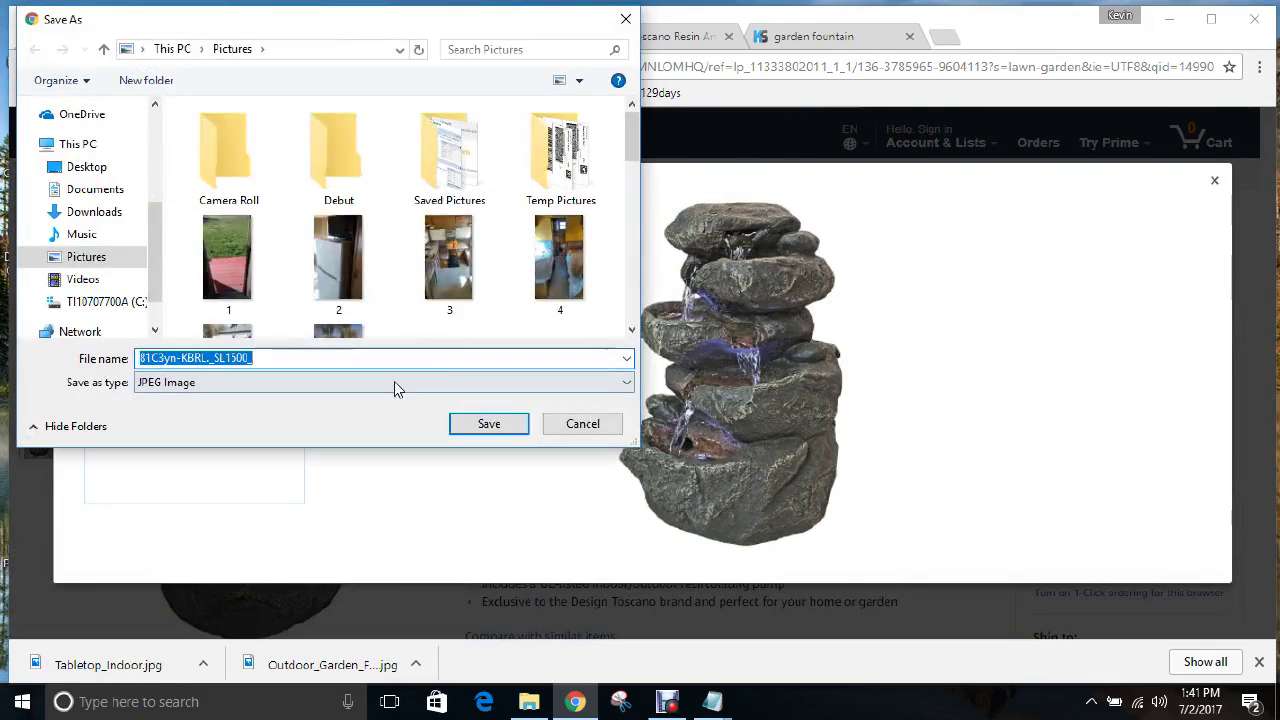
key(ctrl+v)
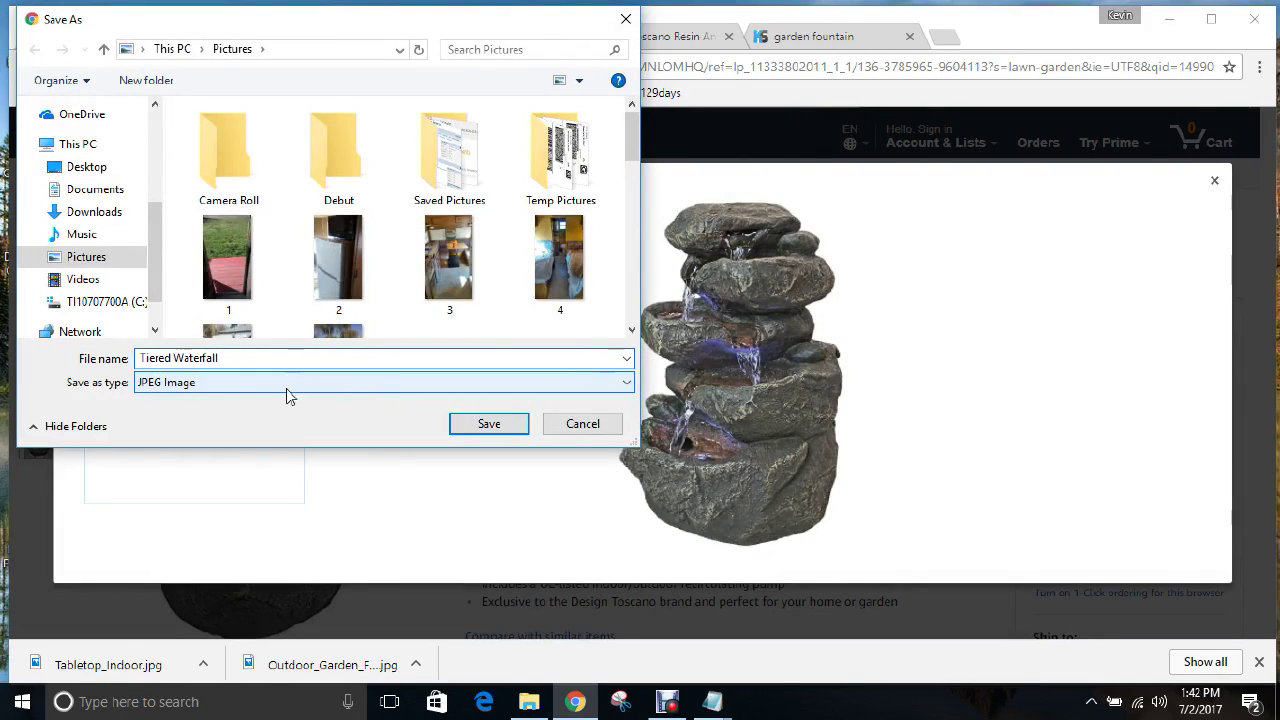
click(184, 355)
text(_)
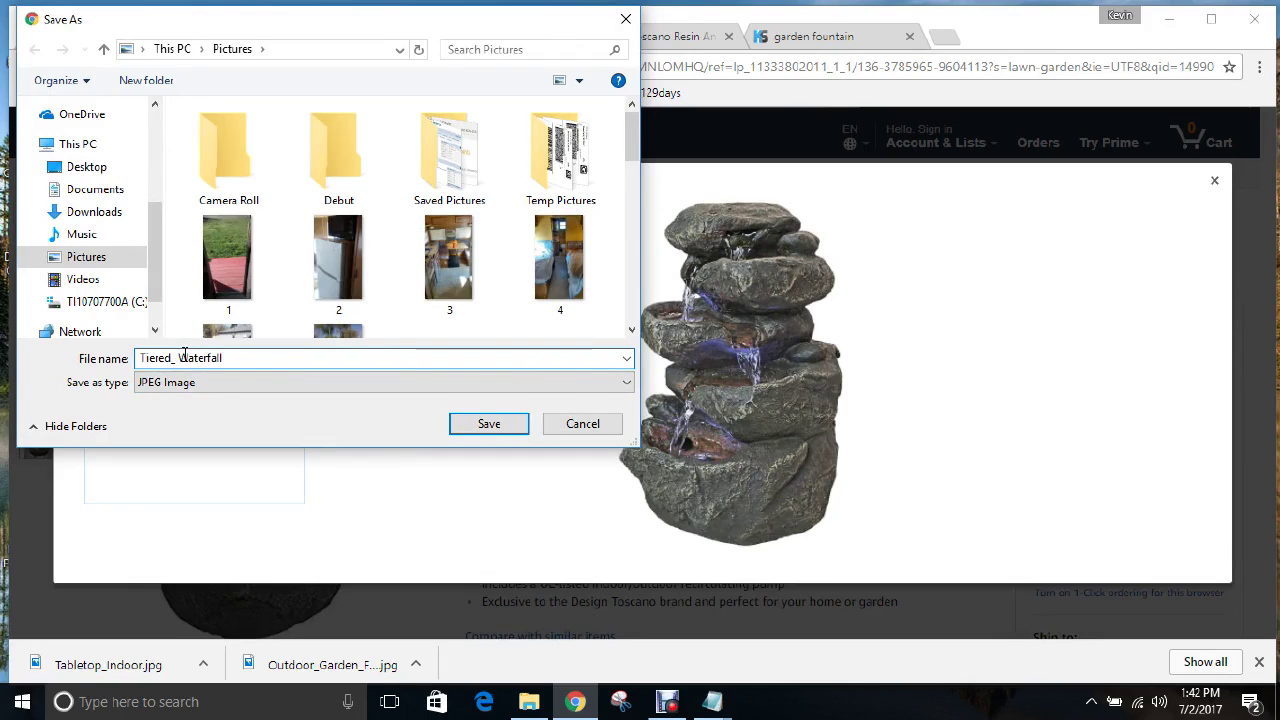
key(Delete)
click(489, 425)
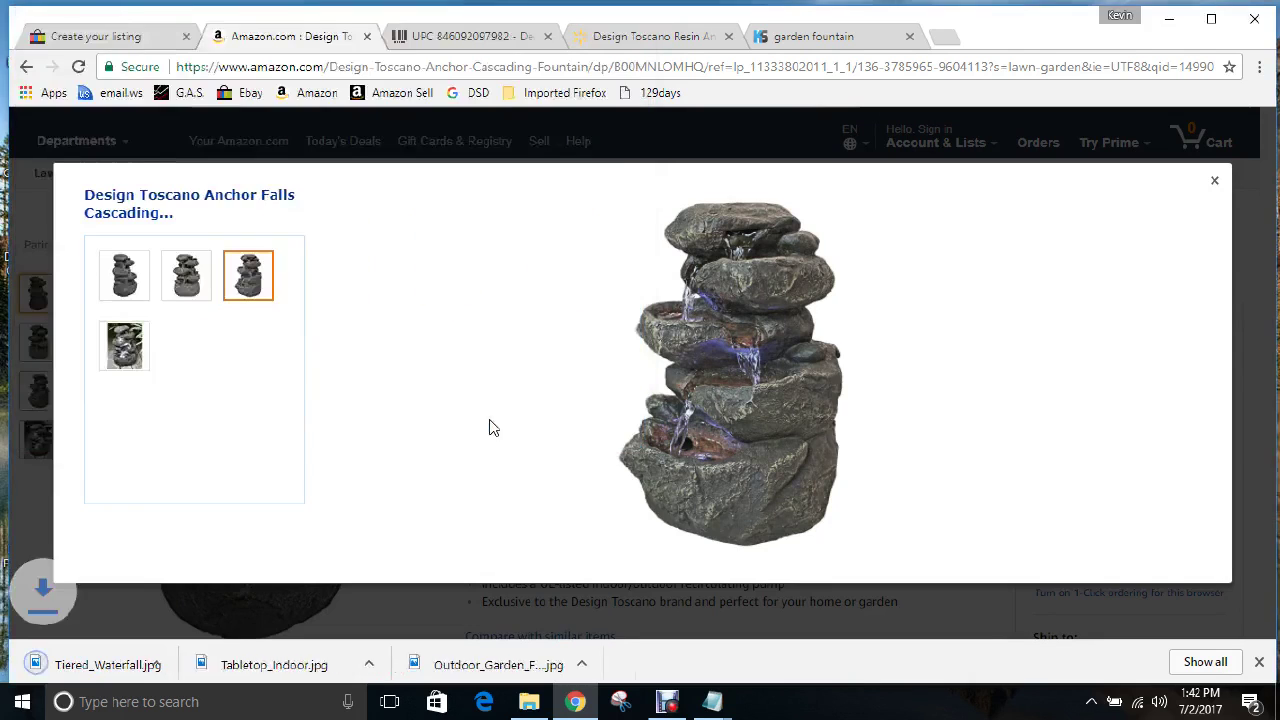
Step: Show the fourth photo in the Amazon gallery and copy the words "Yard Patio Decor" from the eBay listing title
click(124, 345)
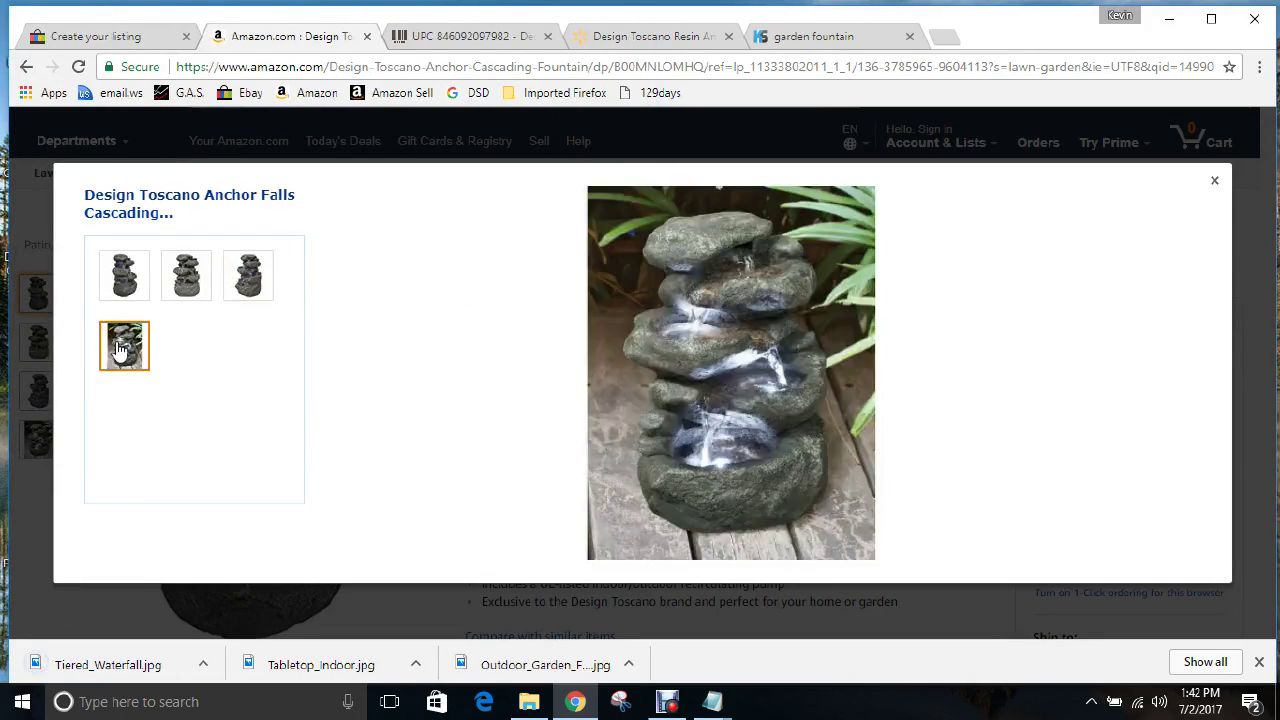
click(90, 36)
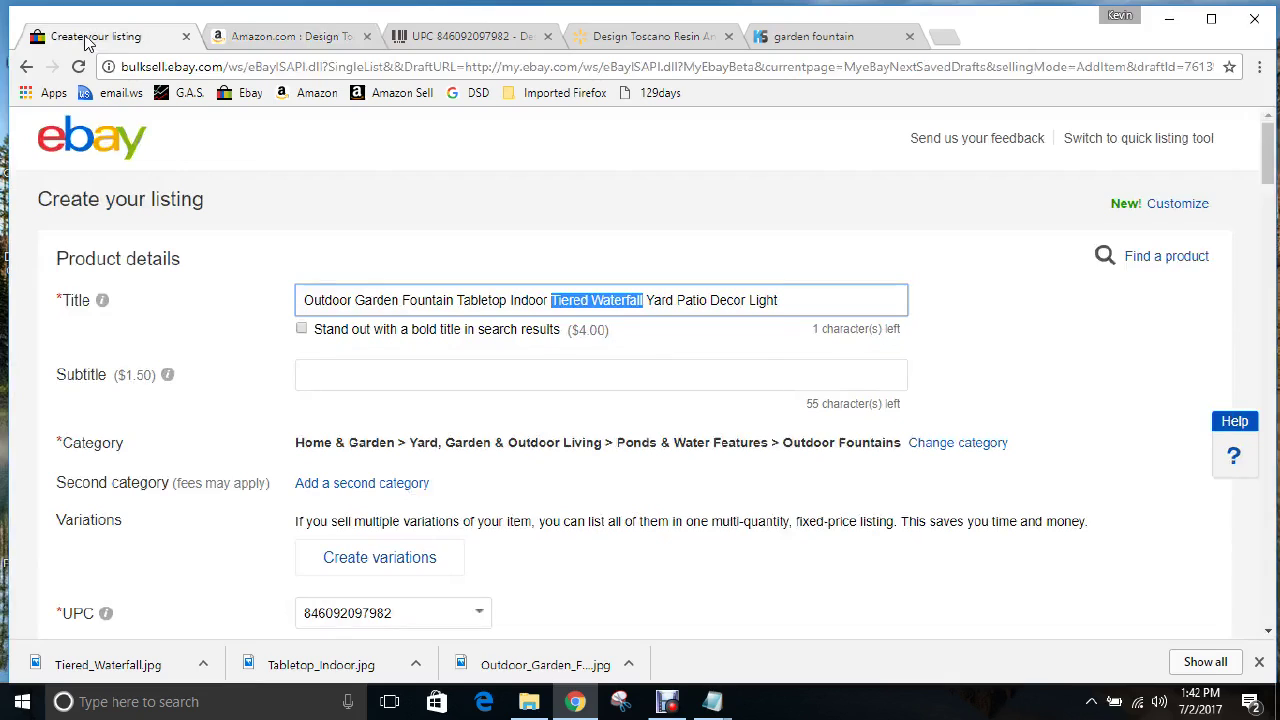
click(647, 300)
drag(647, 300, 745, 300)
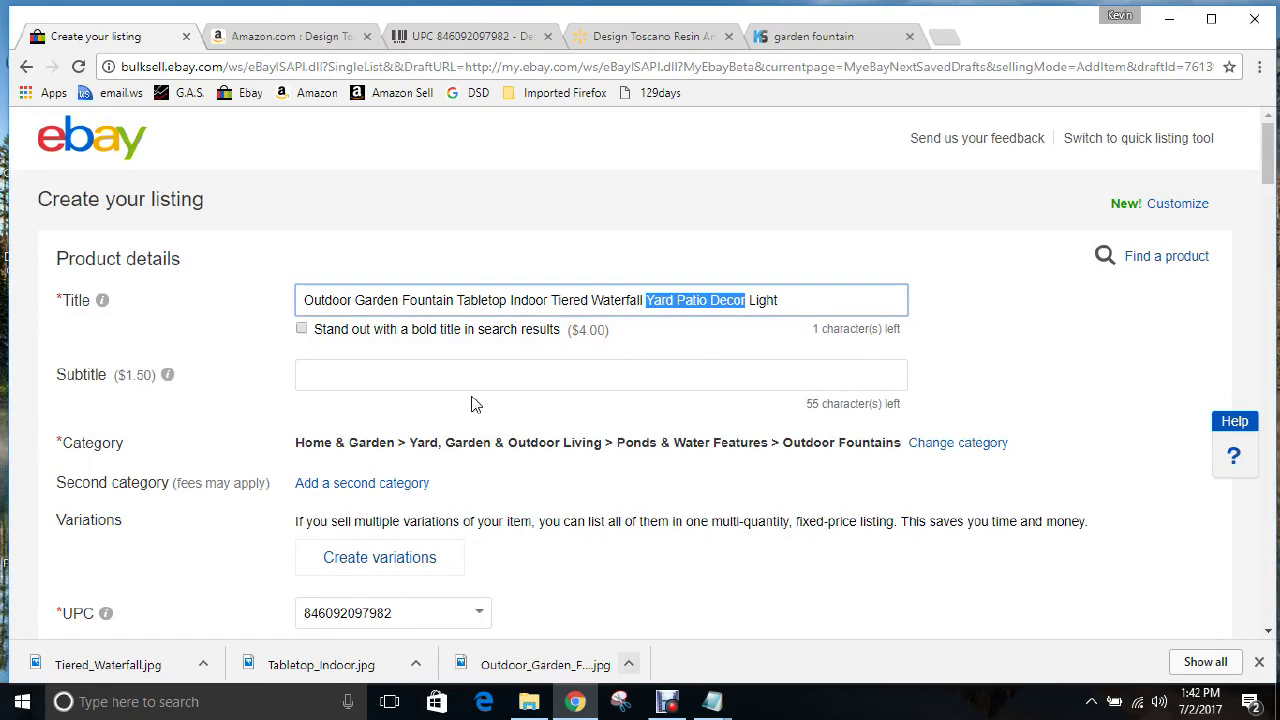
Step: Save the fourth photo in the Amazon gallery to the Pictures folder as Yard_Patio_Decor and close the gallery
click(260, 40)
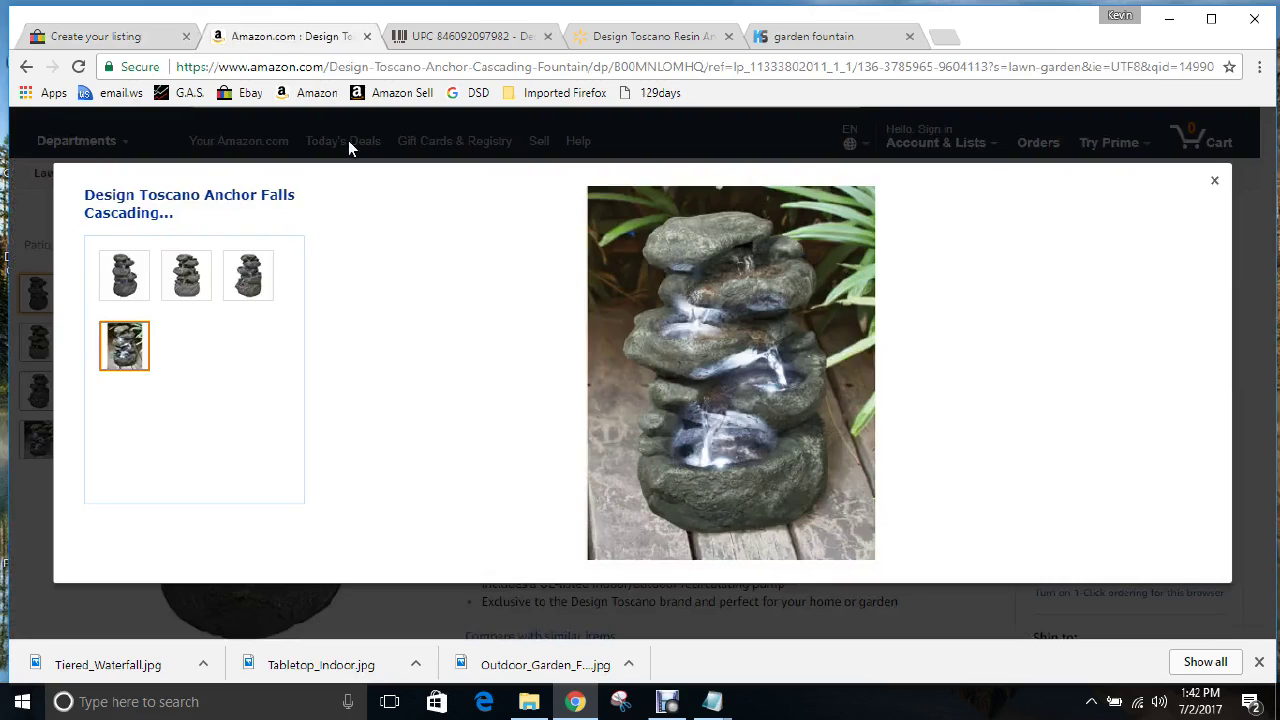
right_click(660, 370)
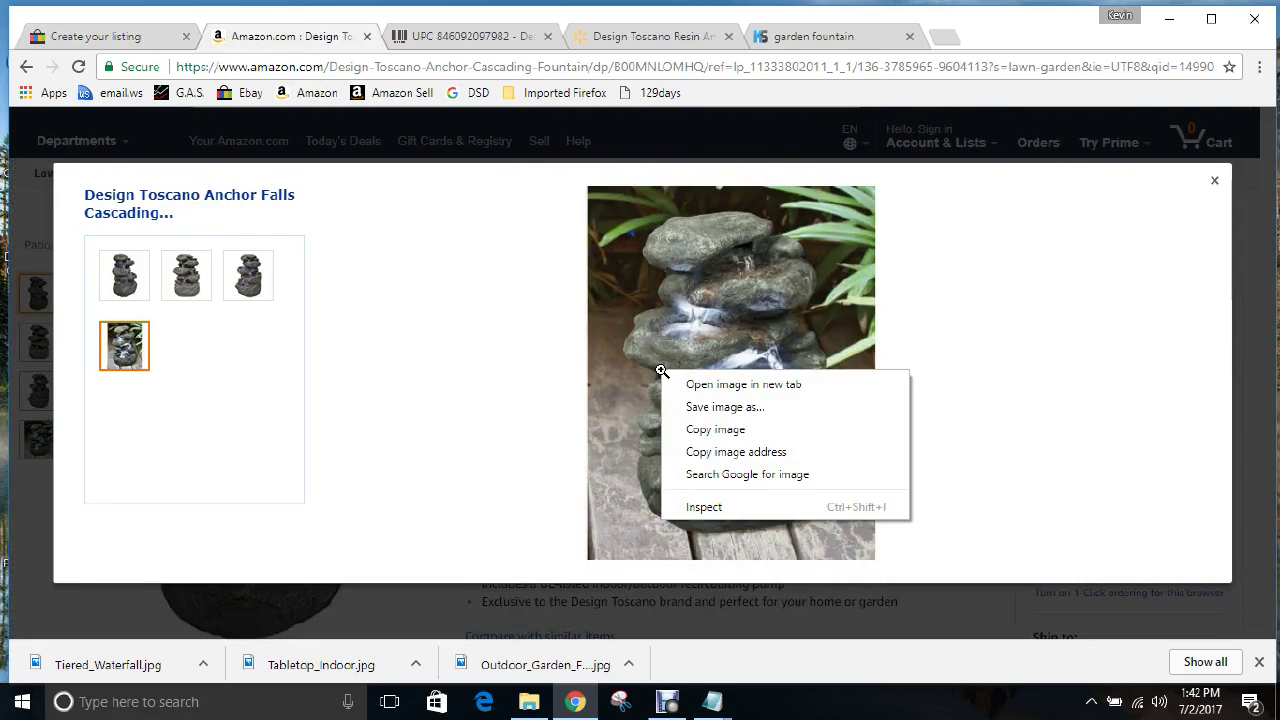
click(716, 407)
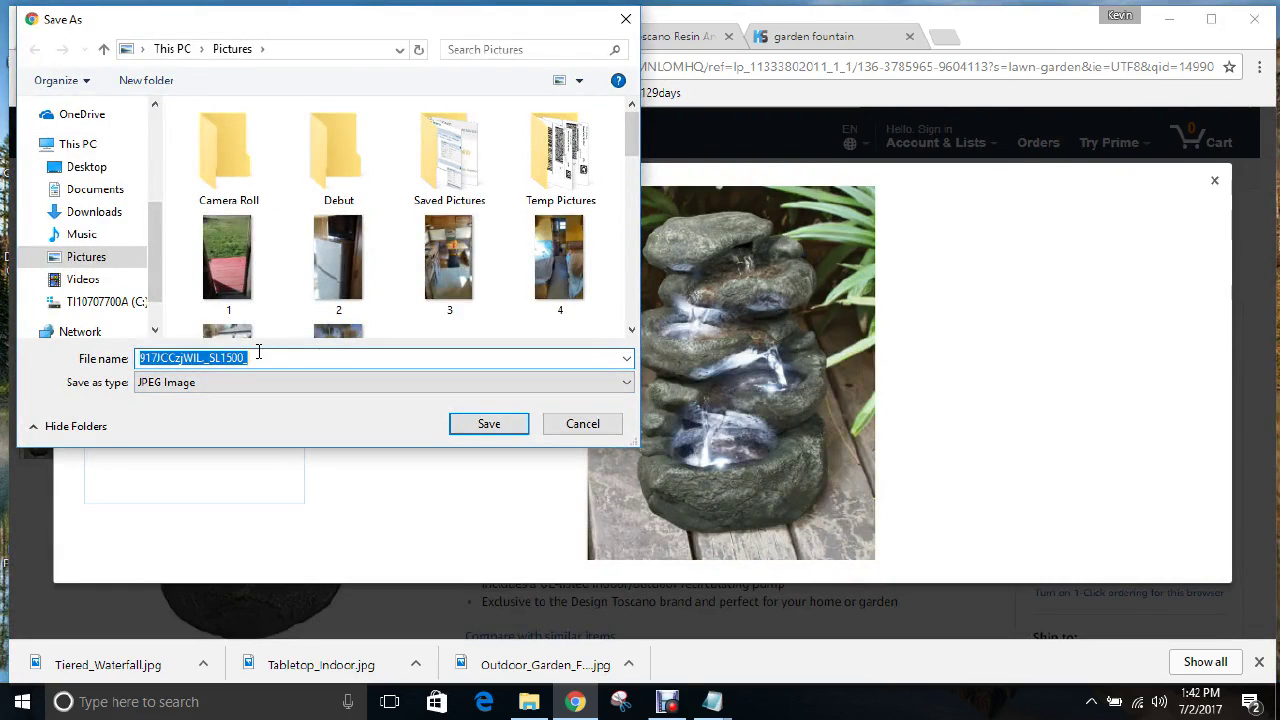
key(ctrl+v)
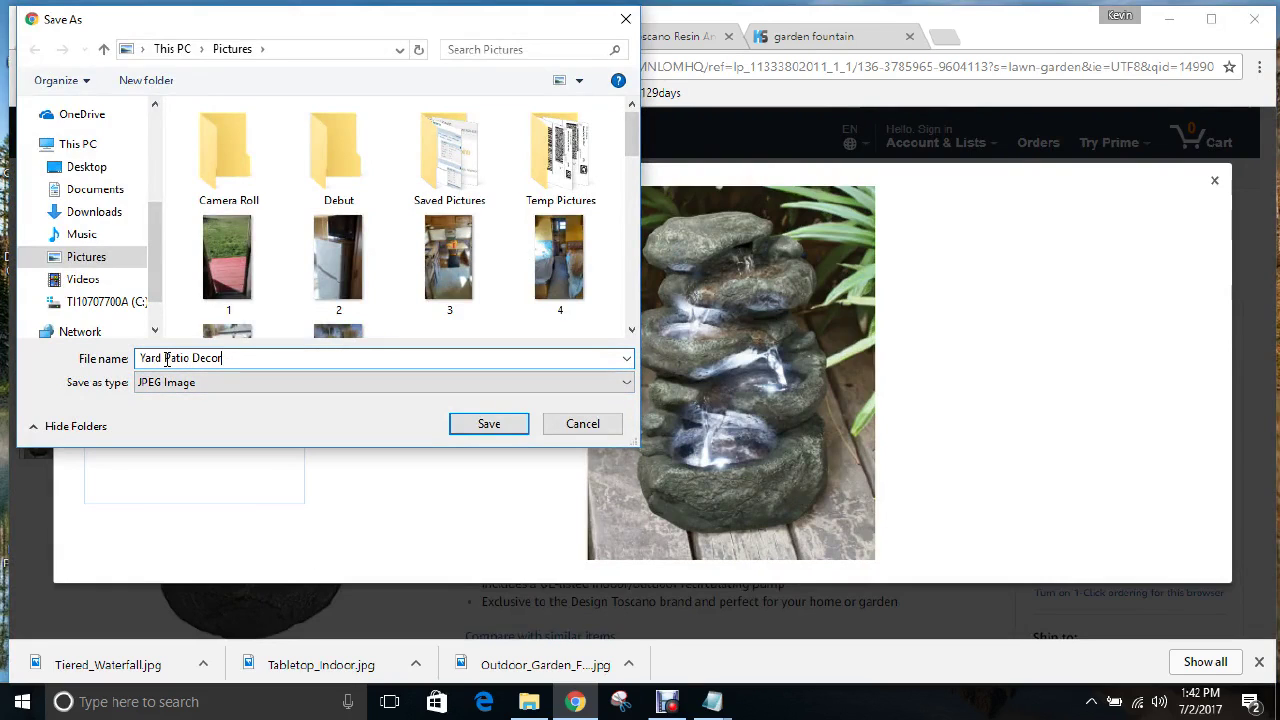
click(165, 358)
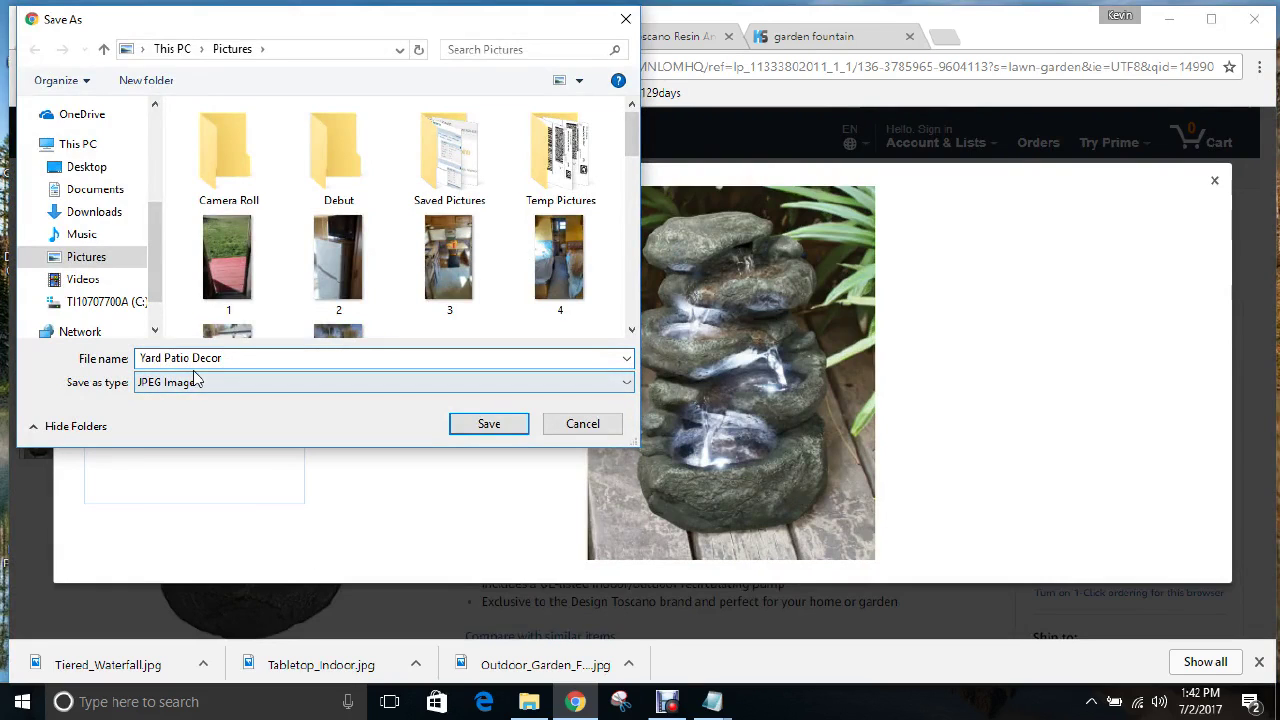
key(BackSpace)
text(_)
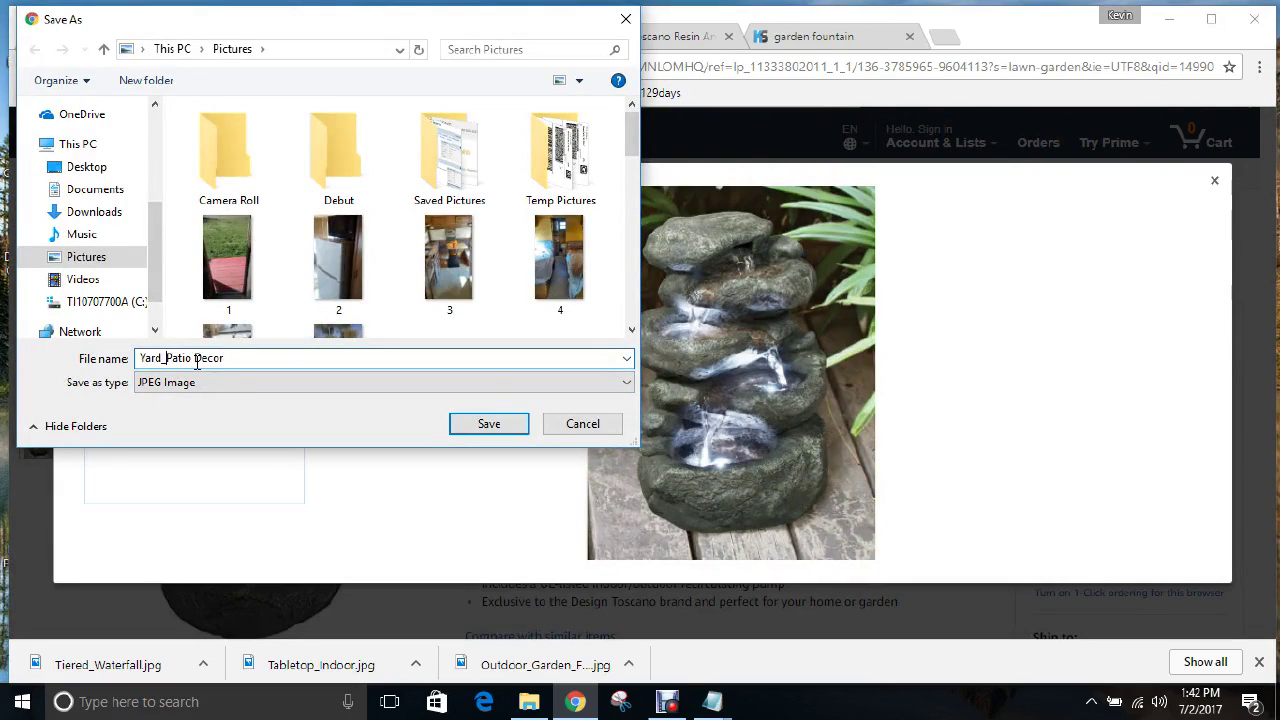
click(190, 358)
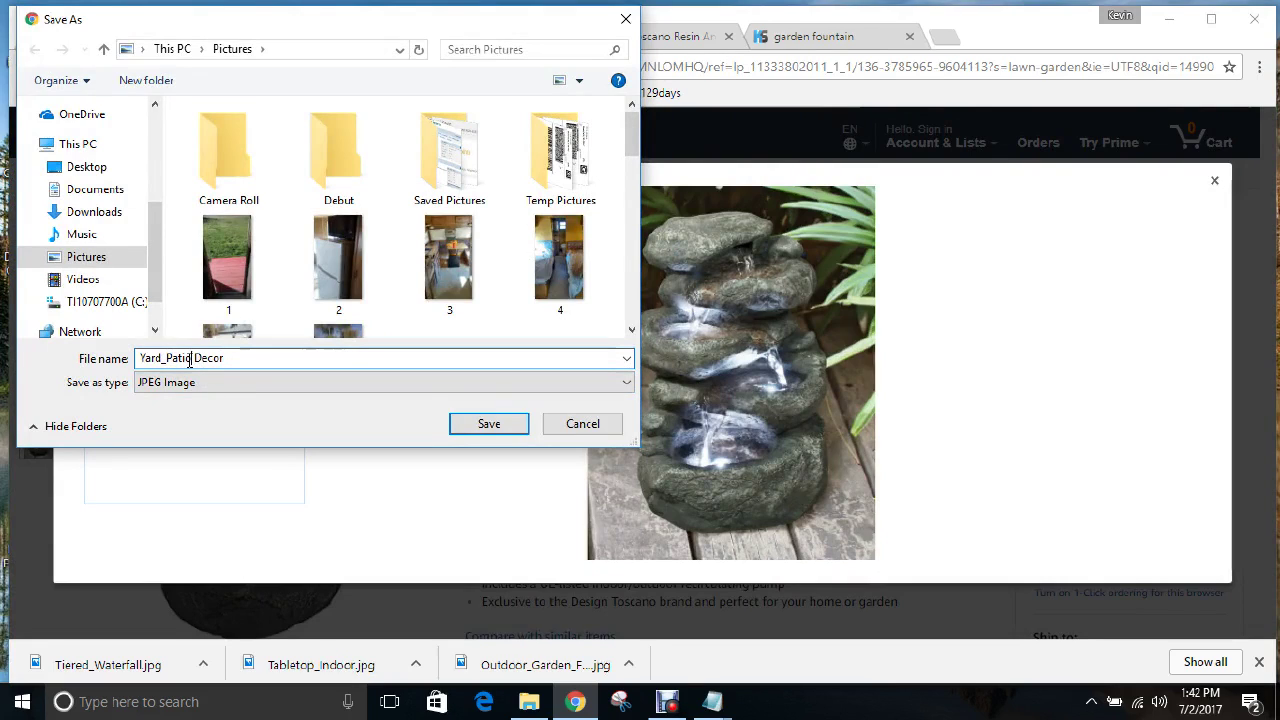
text(_)
key(Delete)
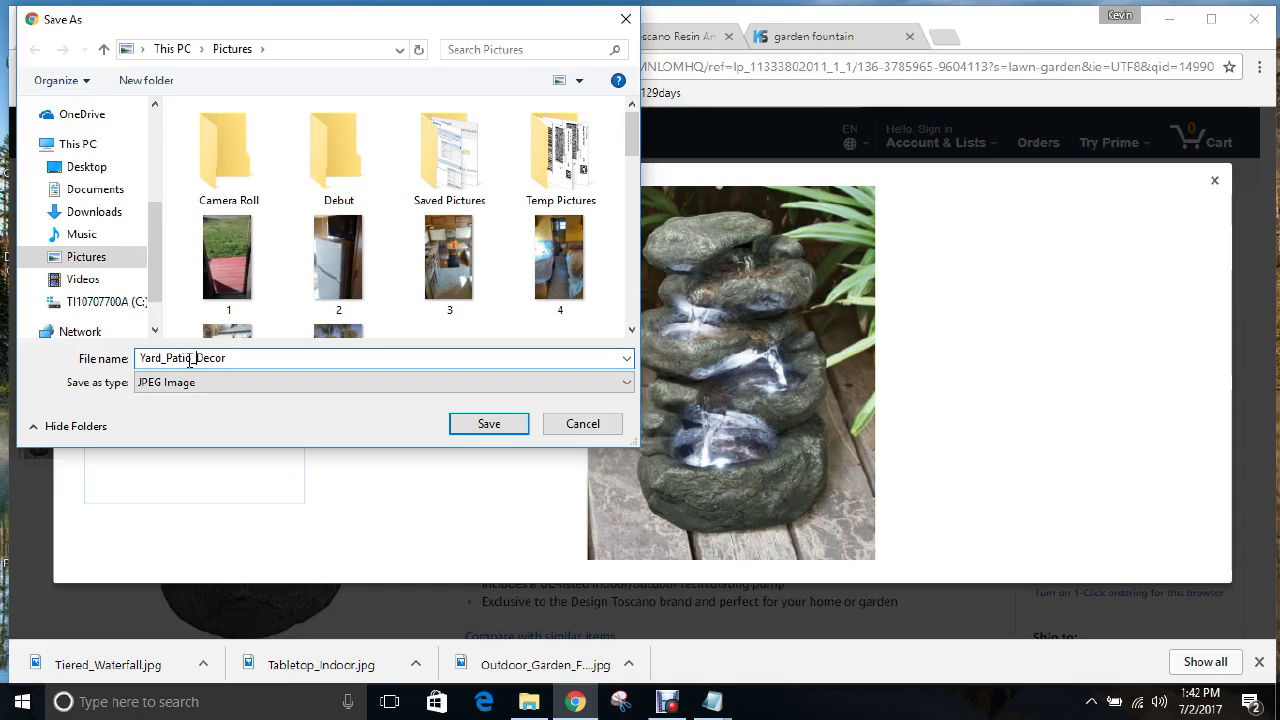
click(489, 426)
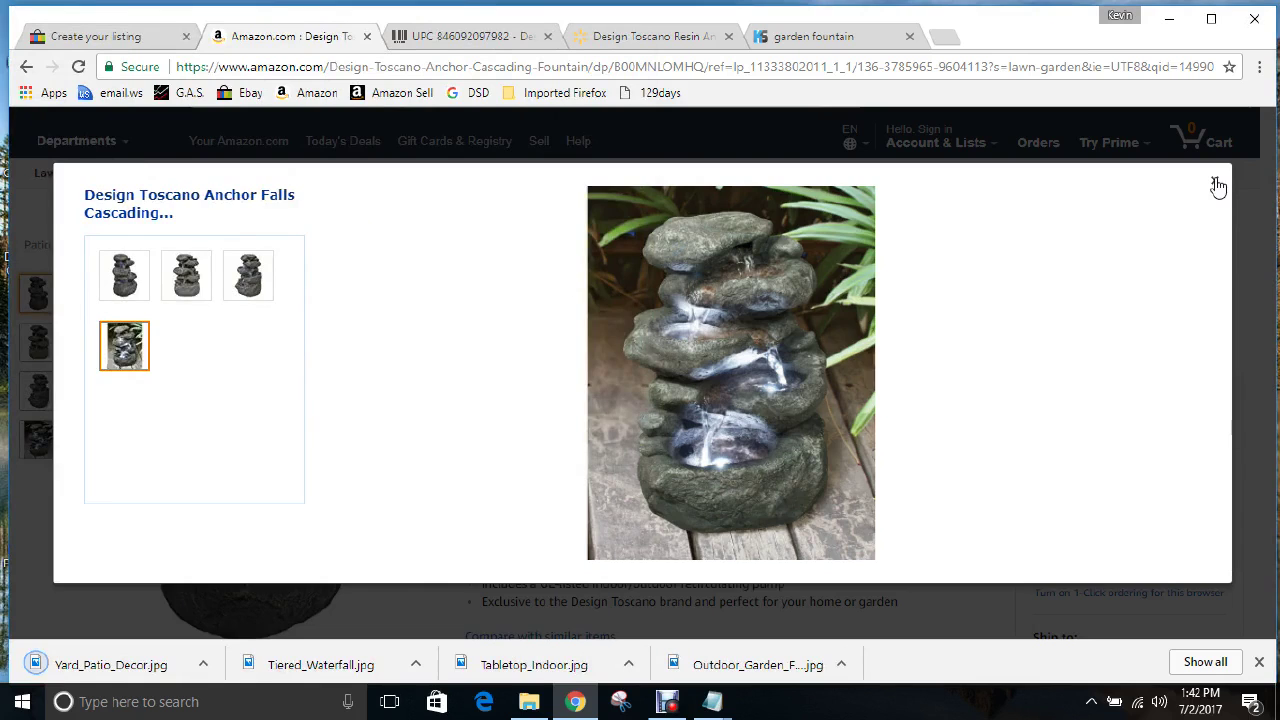
click(1214, 183)
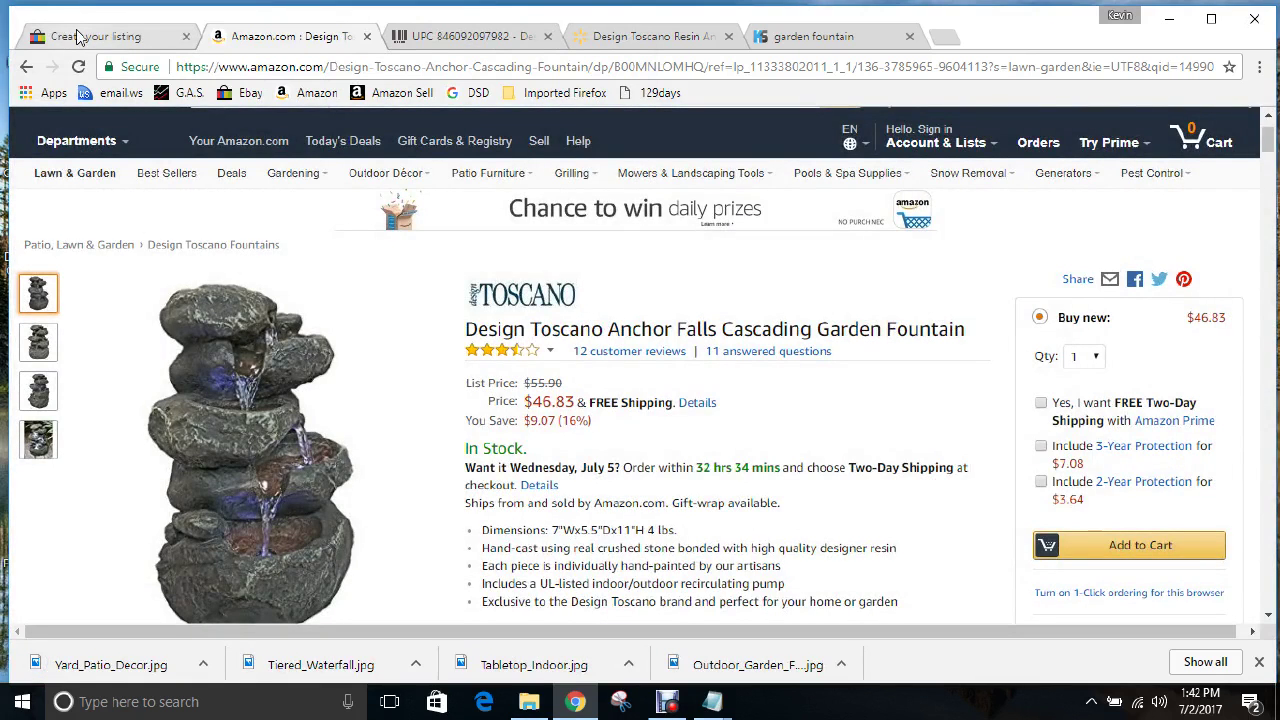
Step: Copy the word "Light" from the end of the eBay listing title
key(ctrl+1)
double_click(771, 300)
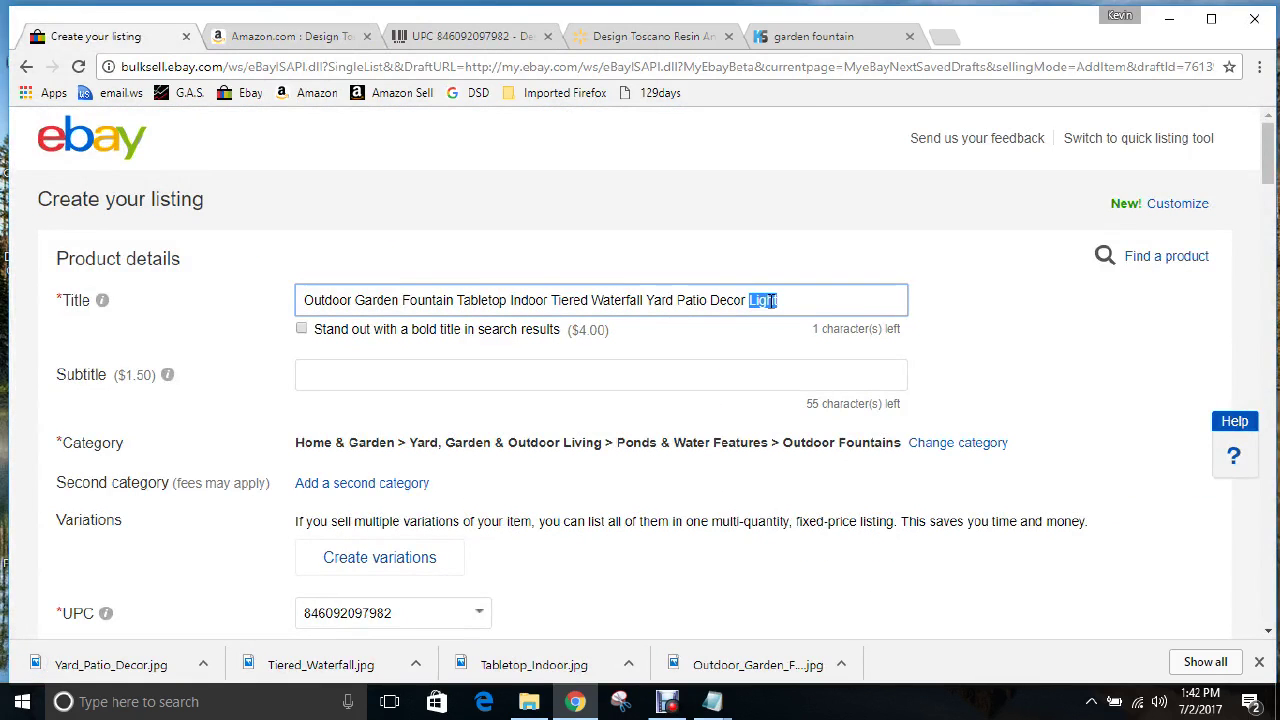
right_click(771, 300)
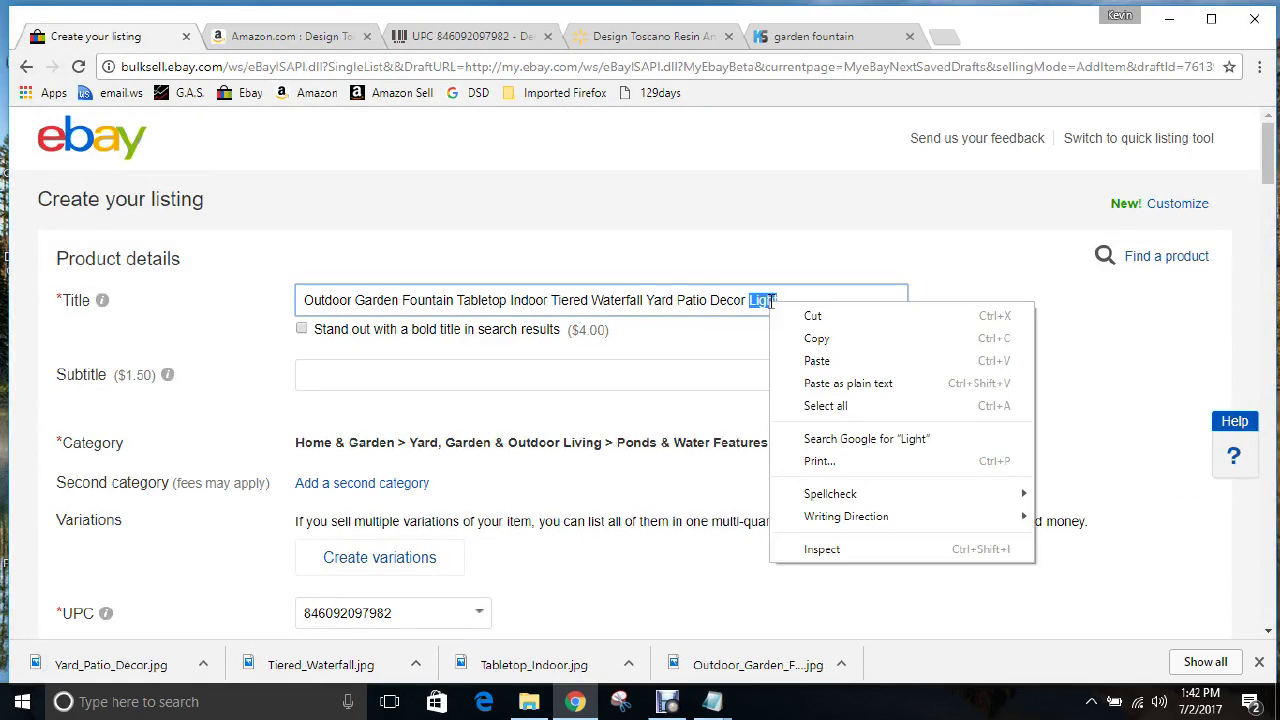
click(815, 338)
Step: Look through the Amazon product page as far as the manufacturer section for another photo of the fountain
click(292, 38)
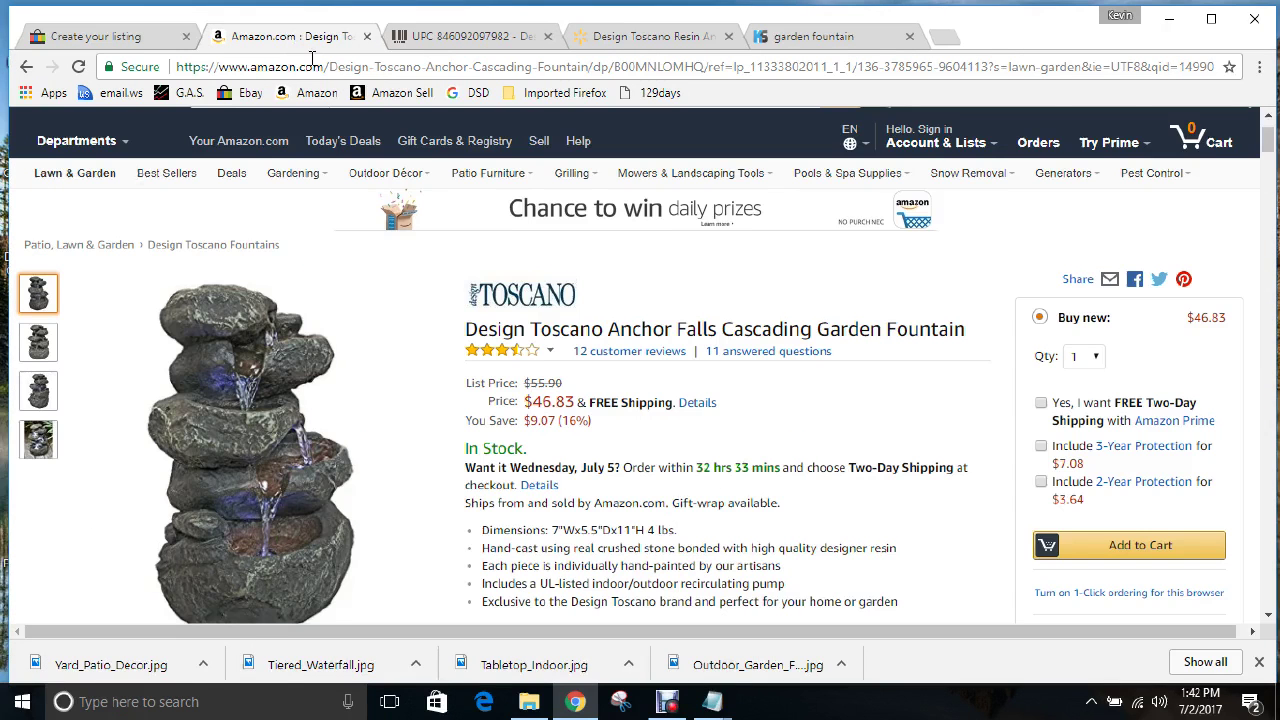
scroll(665, 433, down, 1)
scroll(665, 433, down, 3)
scroll(660, 430, down, 3)
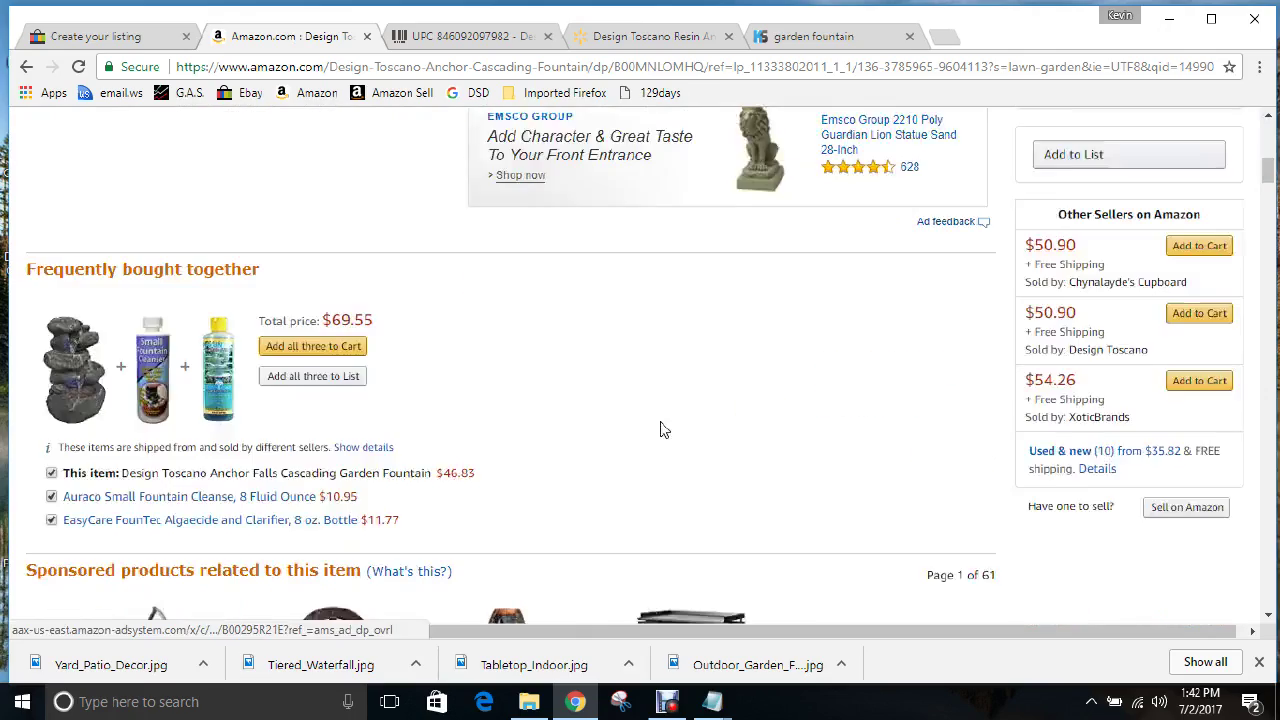
scroll(660, 430, down, 10)
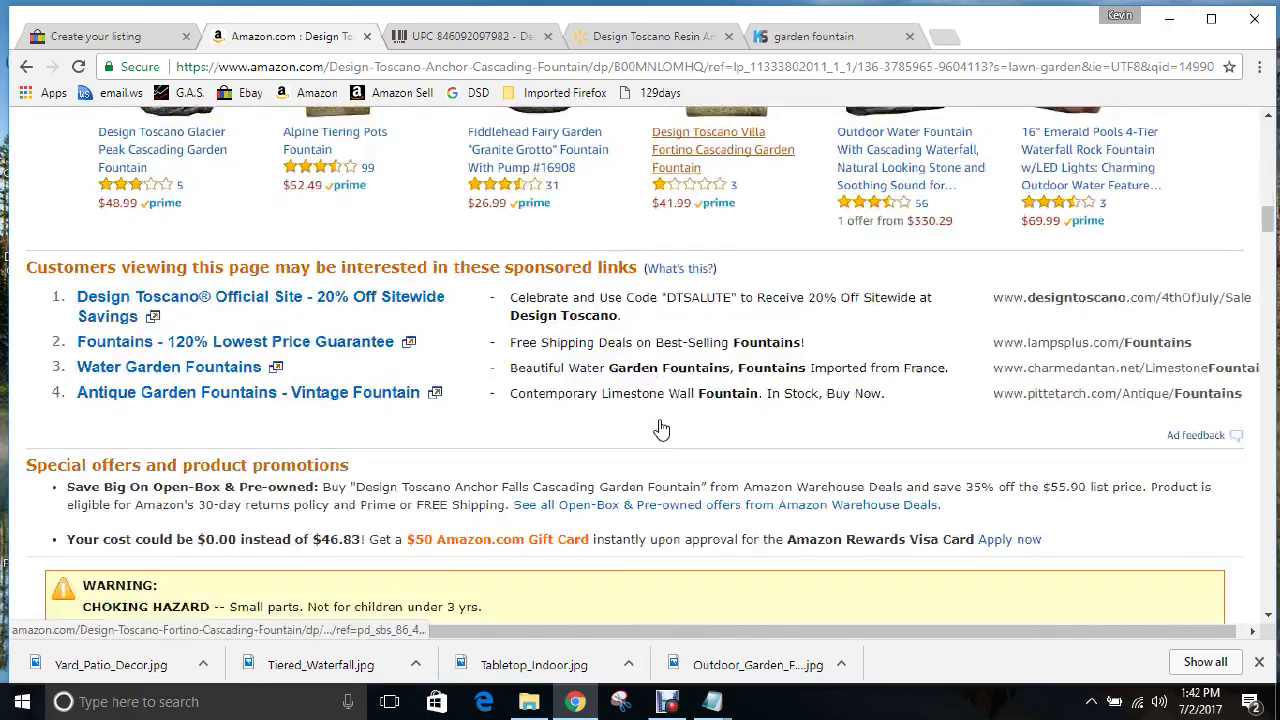
scroll(660, 427, down, 3)
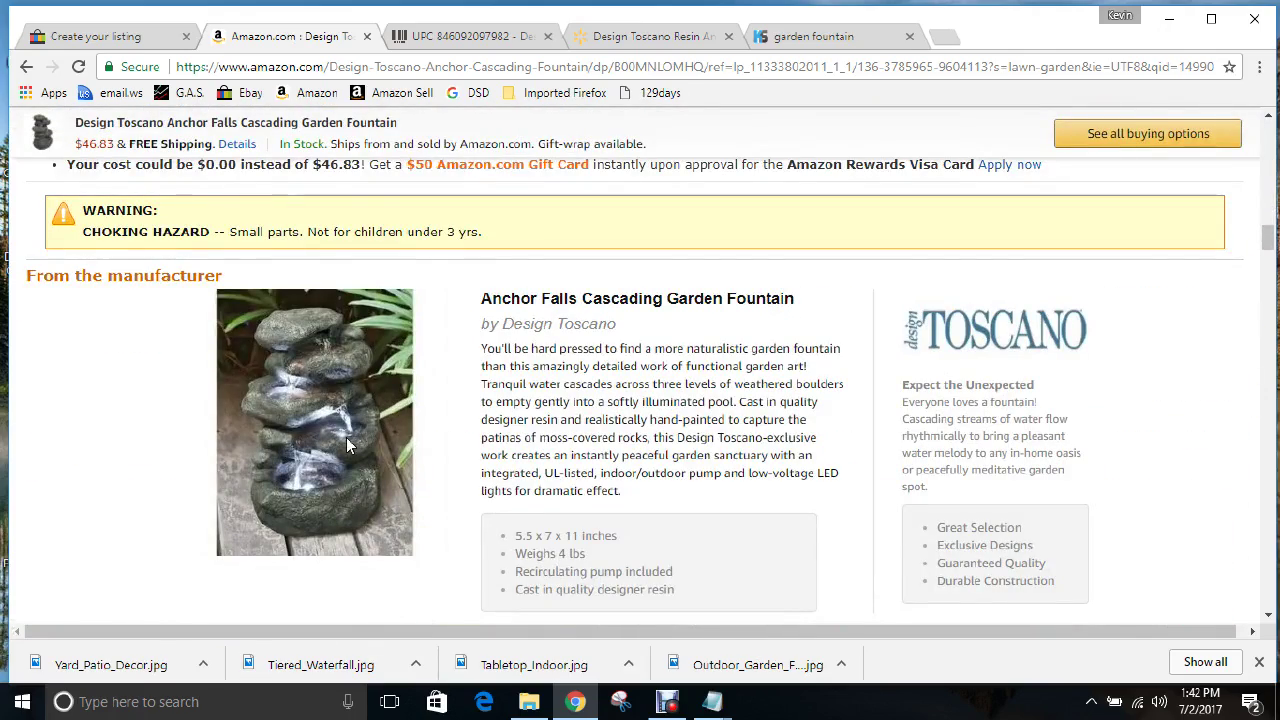
scroll(646, 478, up, 6)
scroll(646, 480, up, 12)
scroll(640, 476, up, 4)
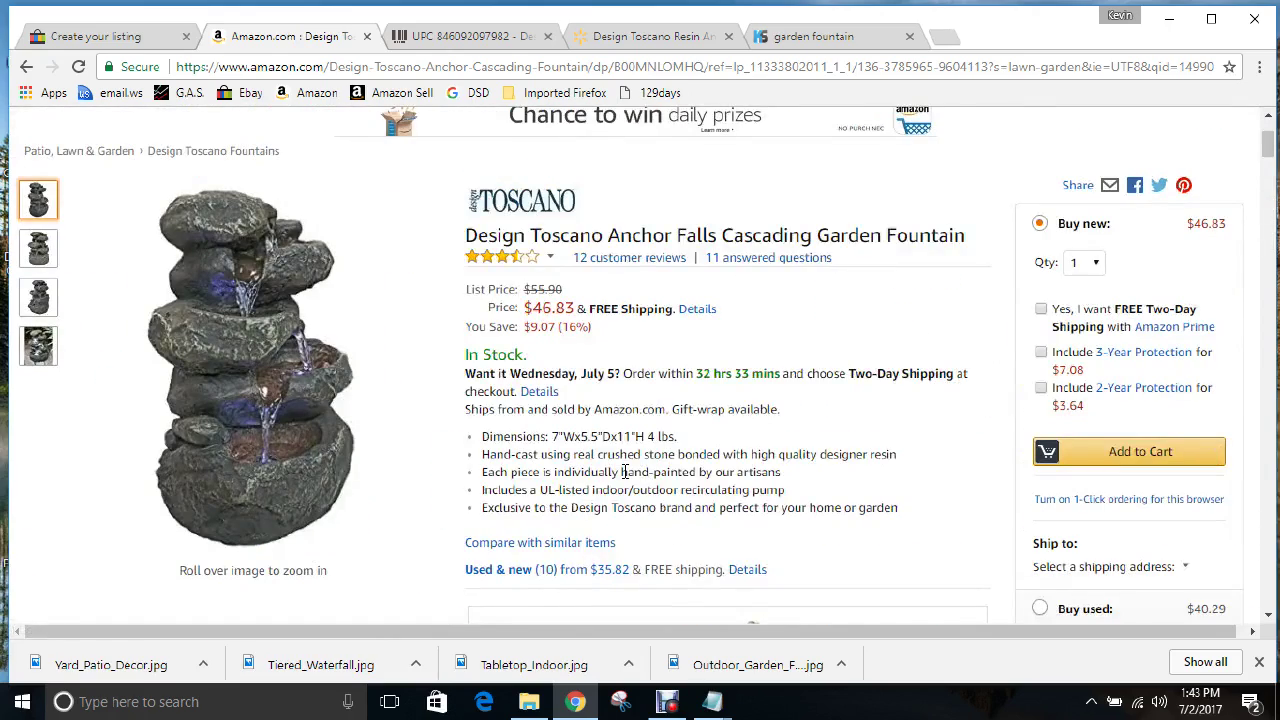
Step: Compare the fourth gallery photo on the Amazon page with the fountain photo in the manufacturer section
mouse_move(40, 352)
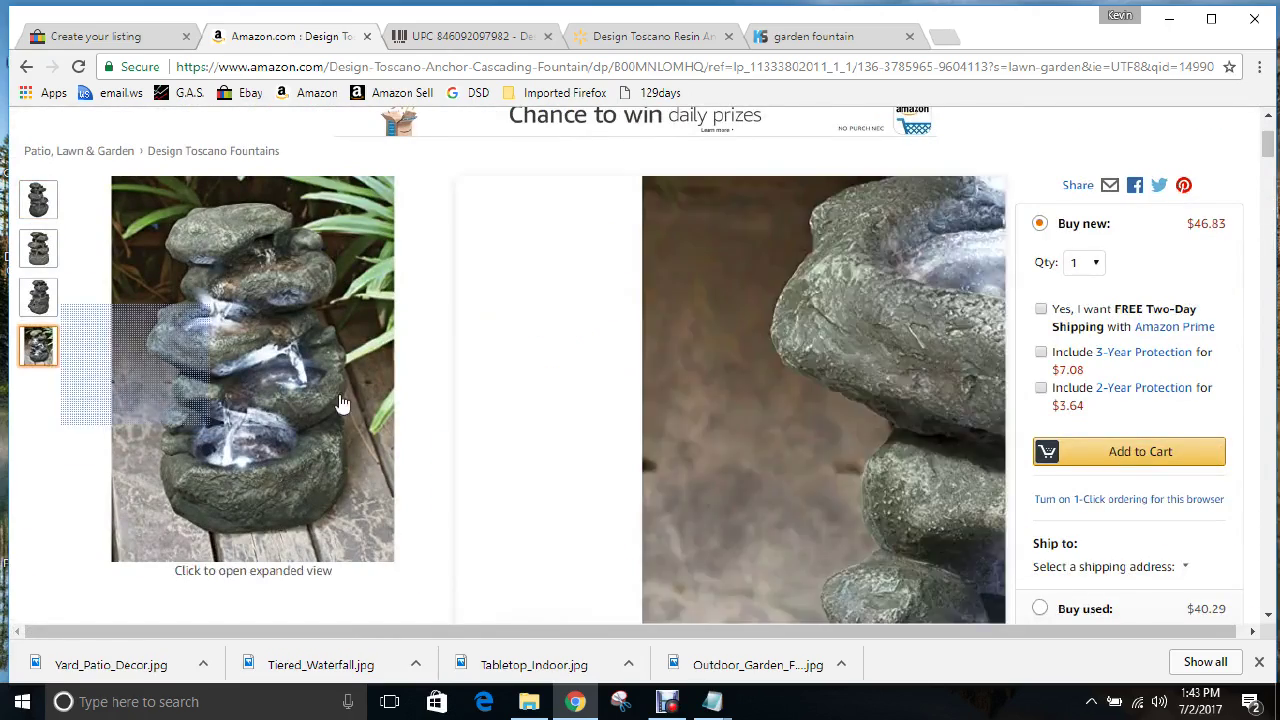
scroll(503, 393, down, 1)
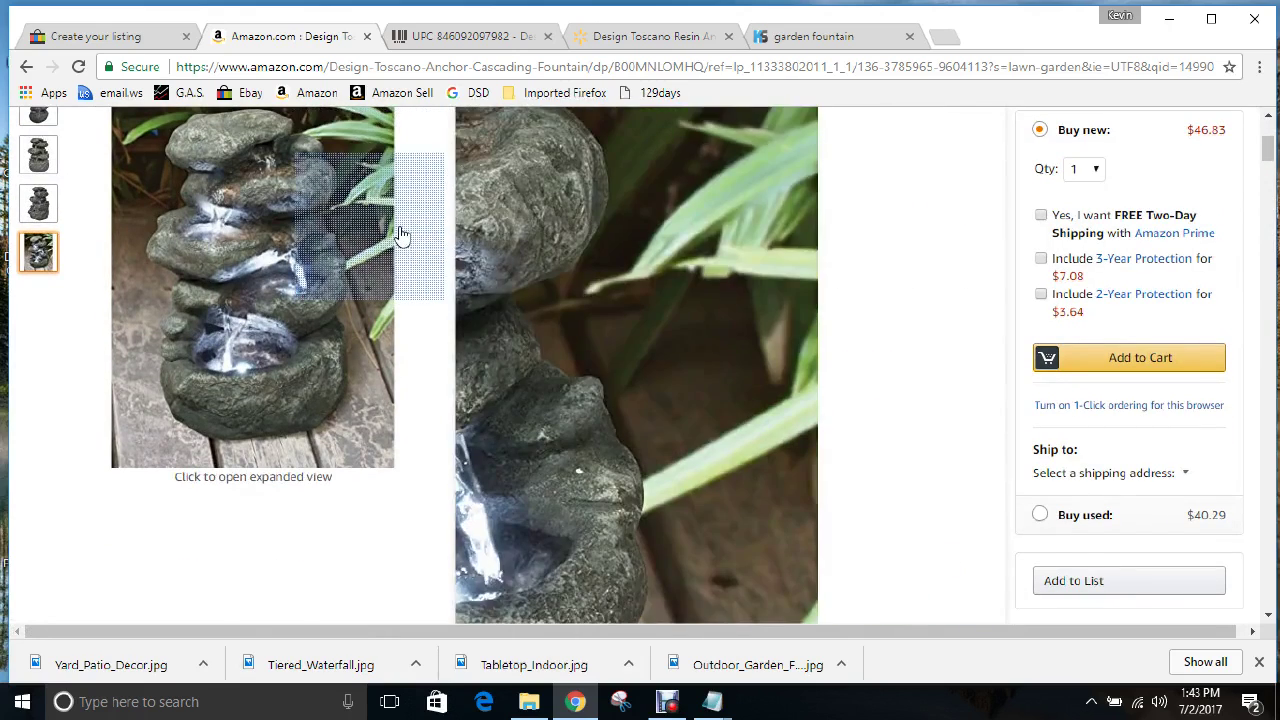
scroll(423, 302, down, 4)
scroll(423, 306, down, 10)
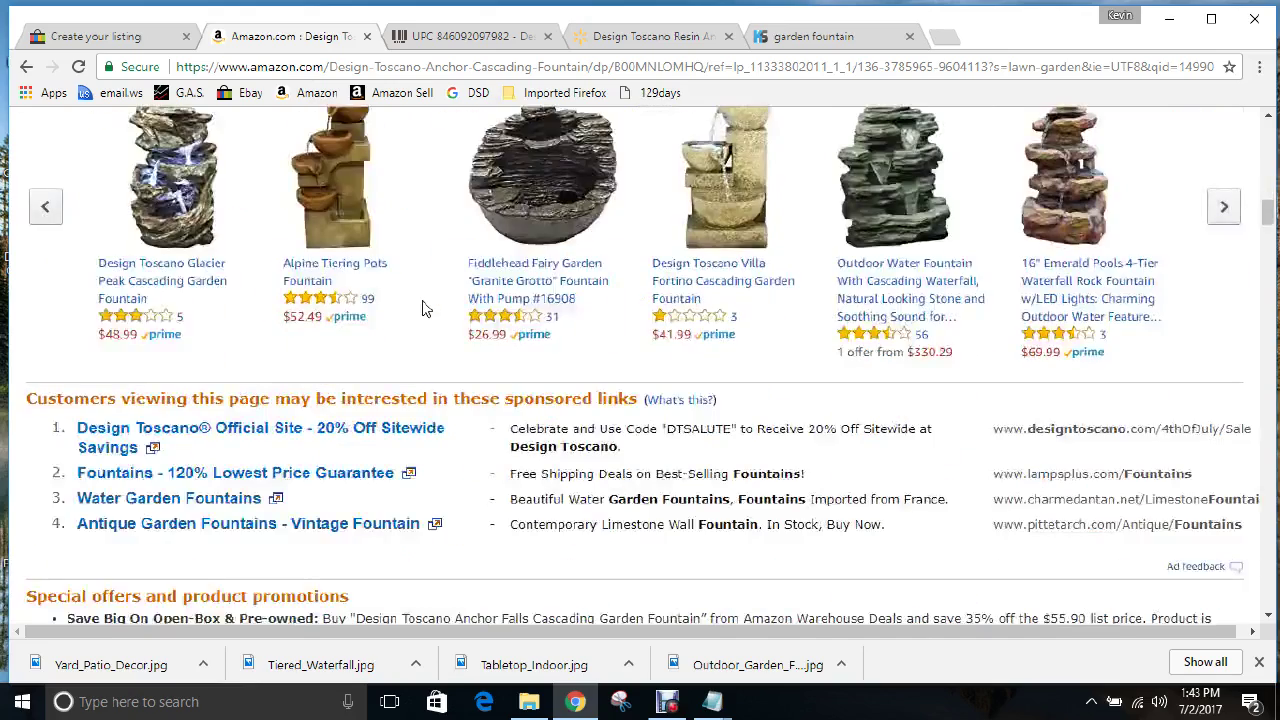
scroll(423, 308, down, 4)
scroll(453, 461, down, 1)
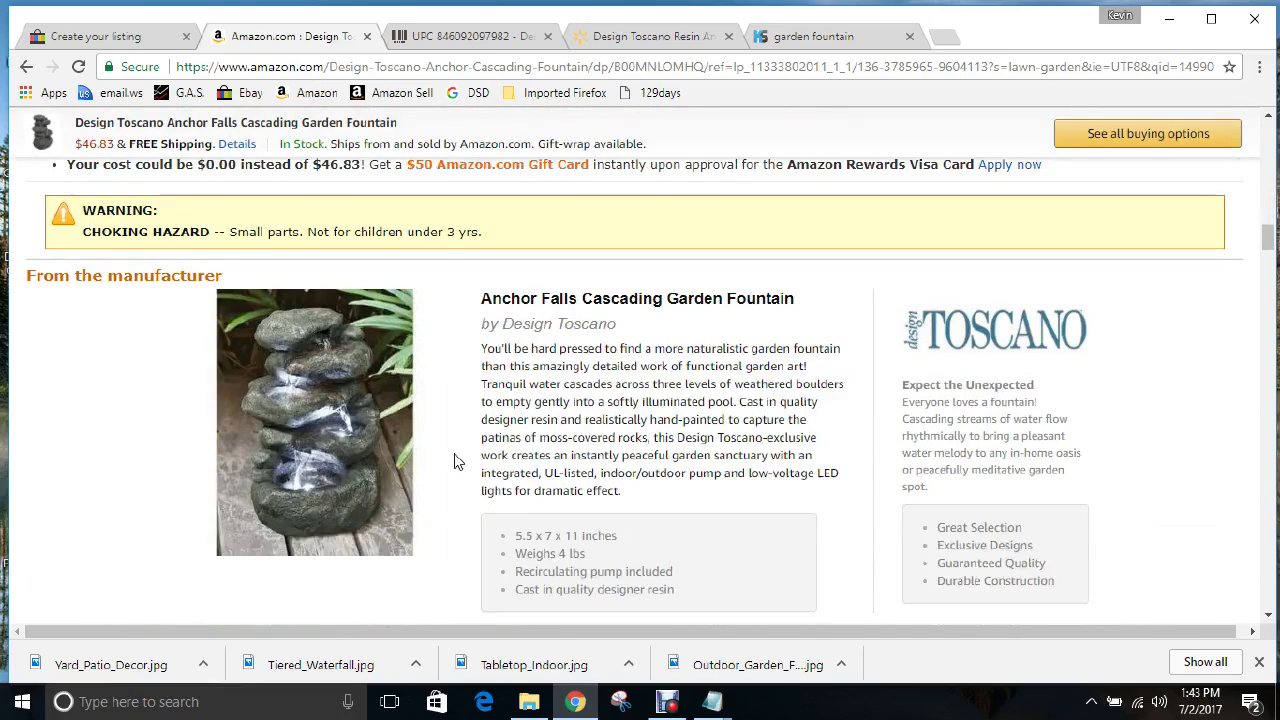
scroll(486, 414, down, 4)
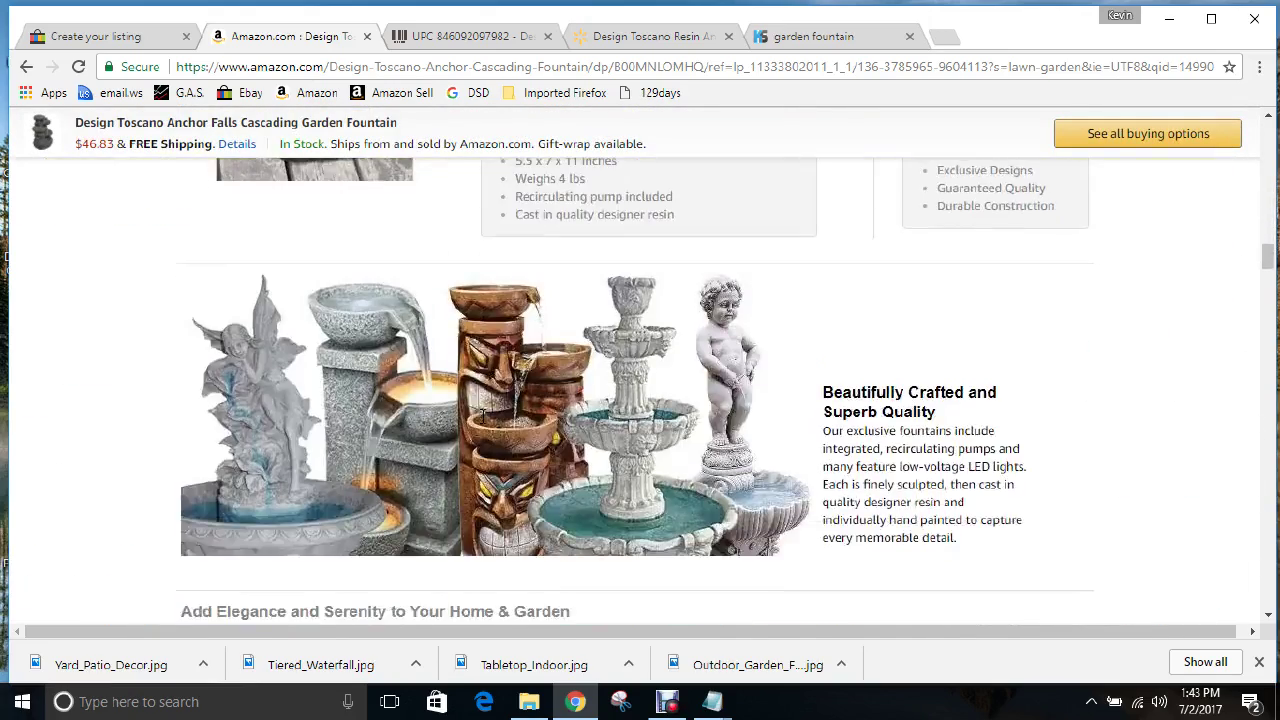
scroll(465, 364, up, 3)
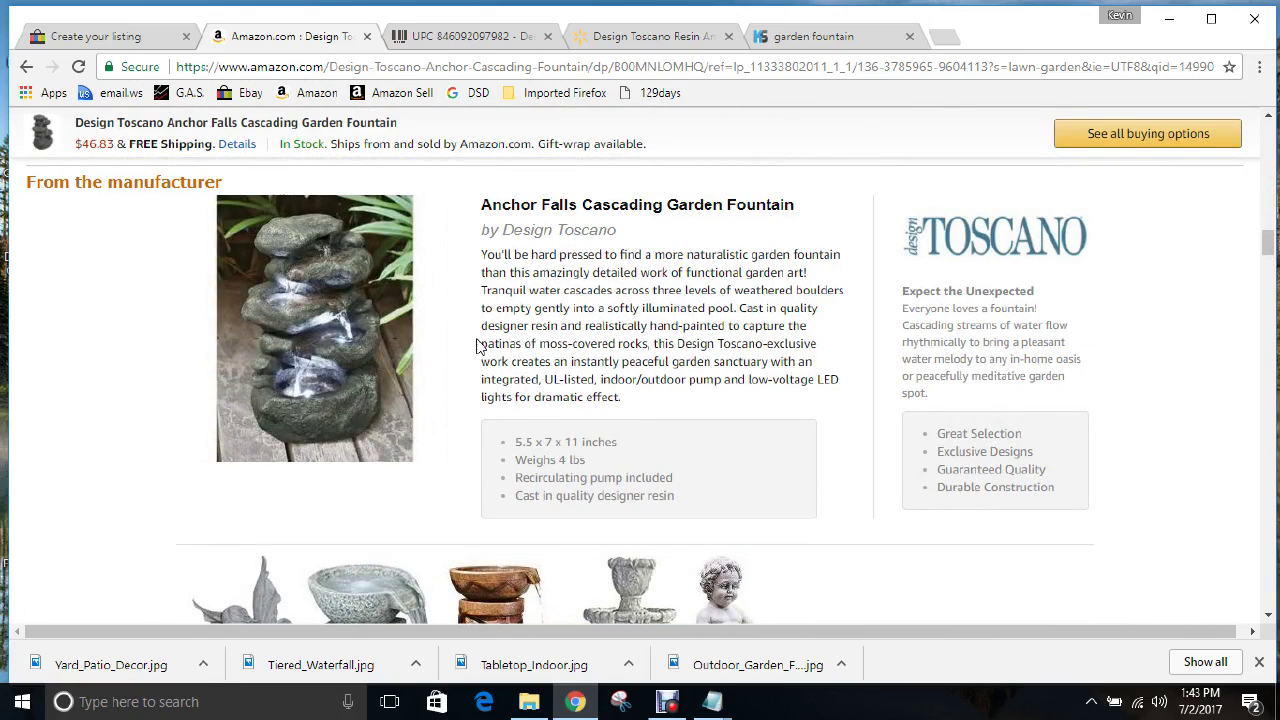
Step: Check the rest of the Amazon page, down to the product description and information, for more photos of the fountain
scroll(480, 345, down, 6)
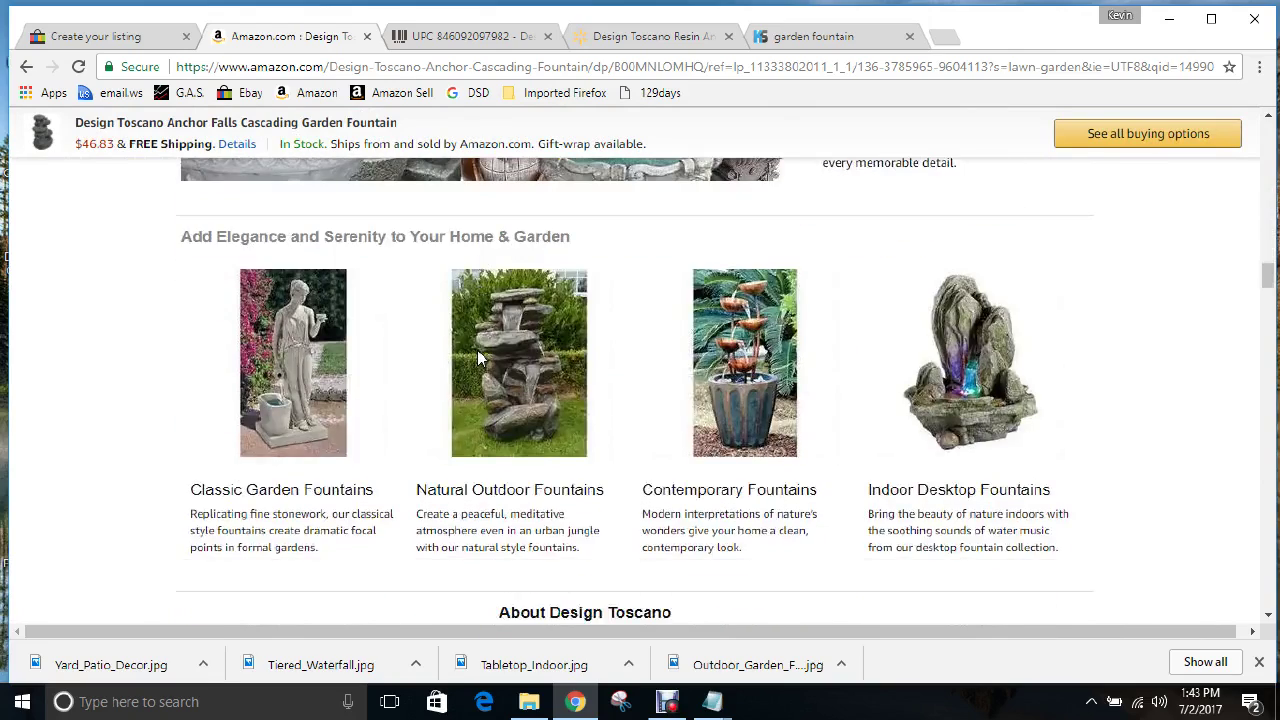
scroll(477, 358, down, 3)
scroll(477, 358, down, 4)
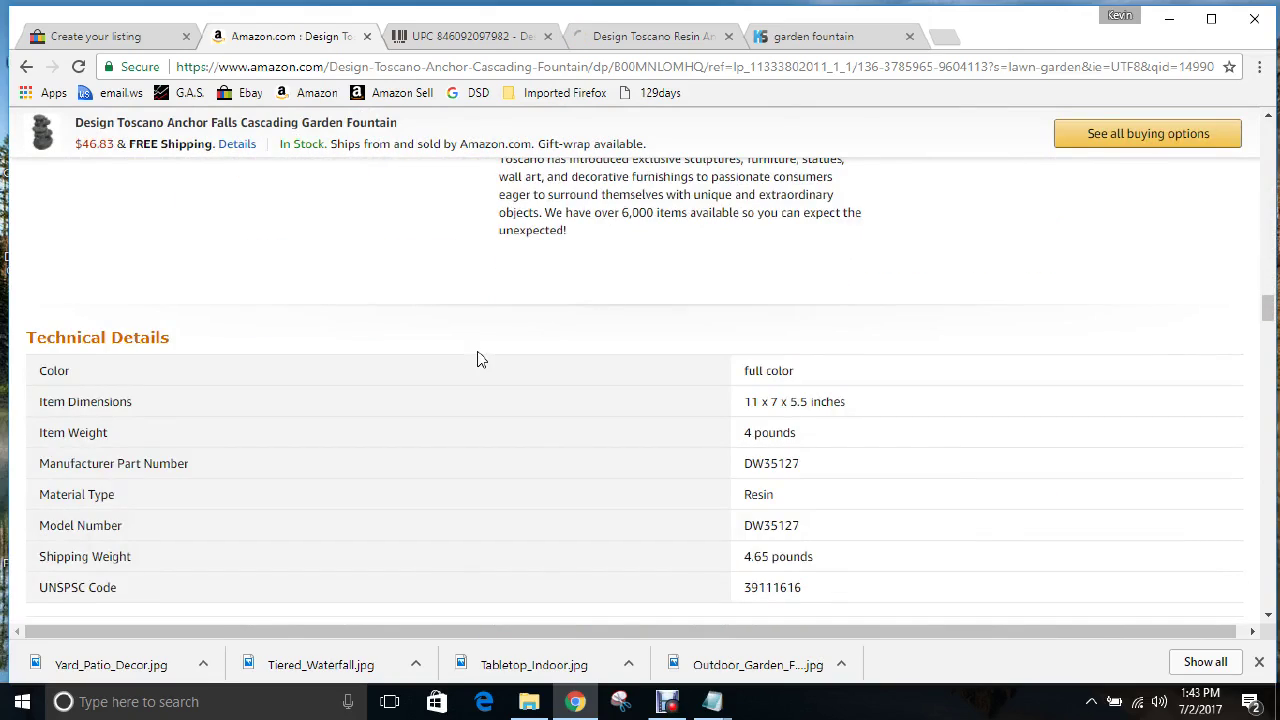
scroll(477, 358, down, 3)
scroll(477, 358, down, 2)
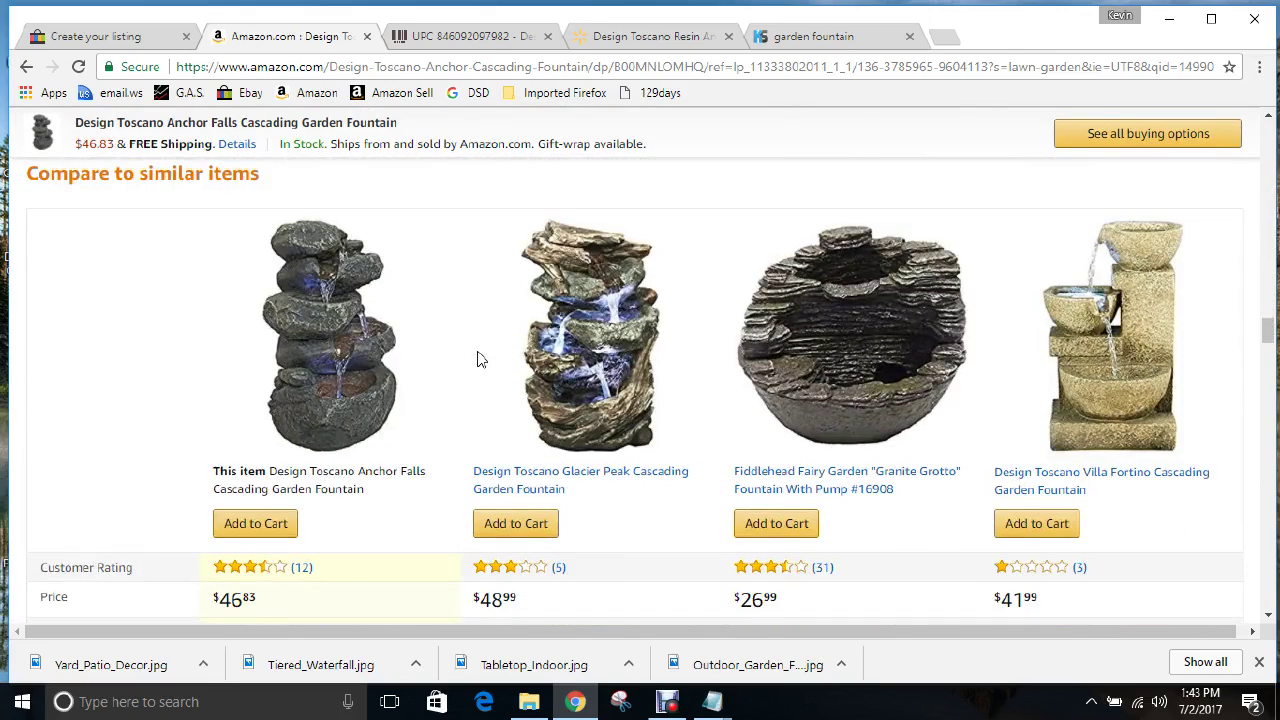
scroll(443, 291, down, 4)
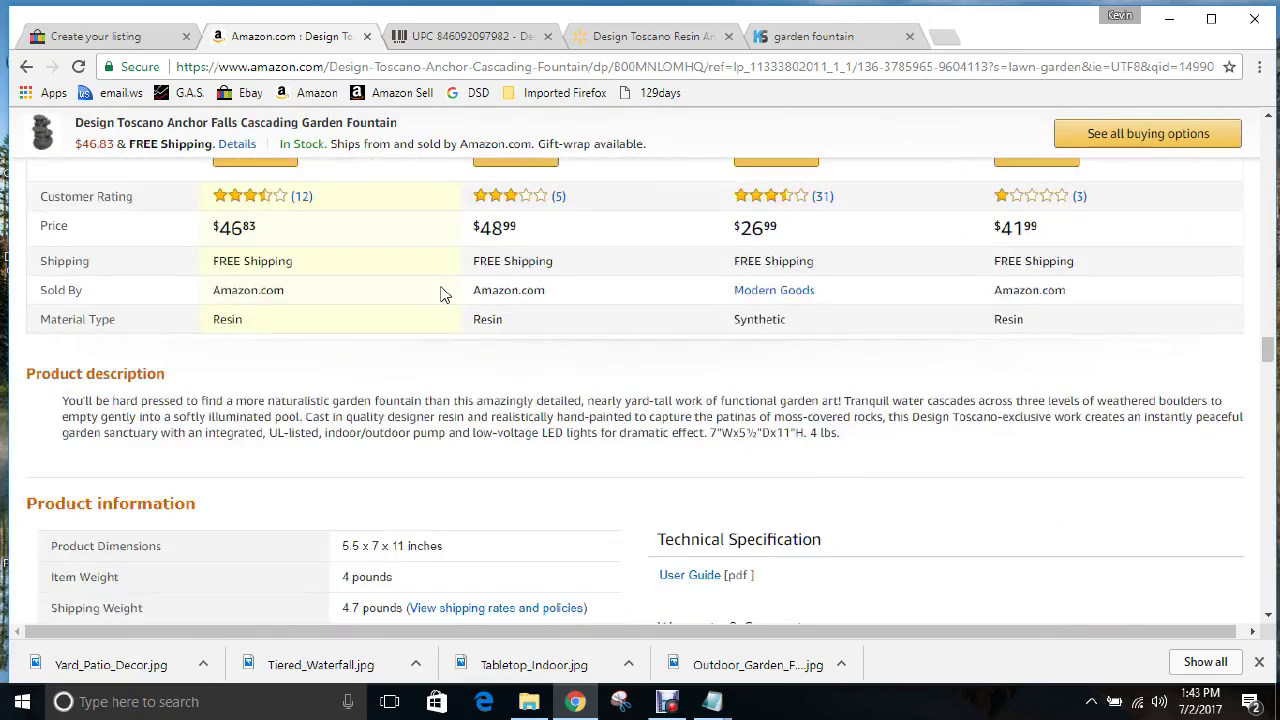
scroll(443, 291, up, 7)
scroll(443, 294, up, 15)
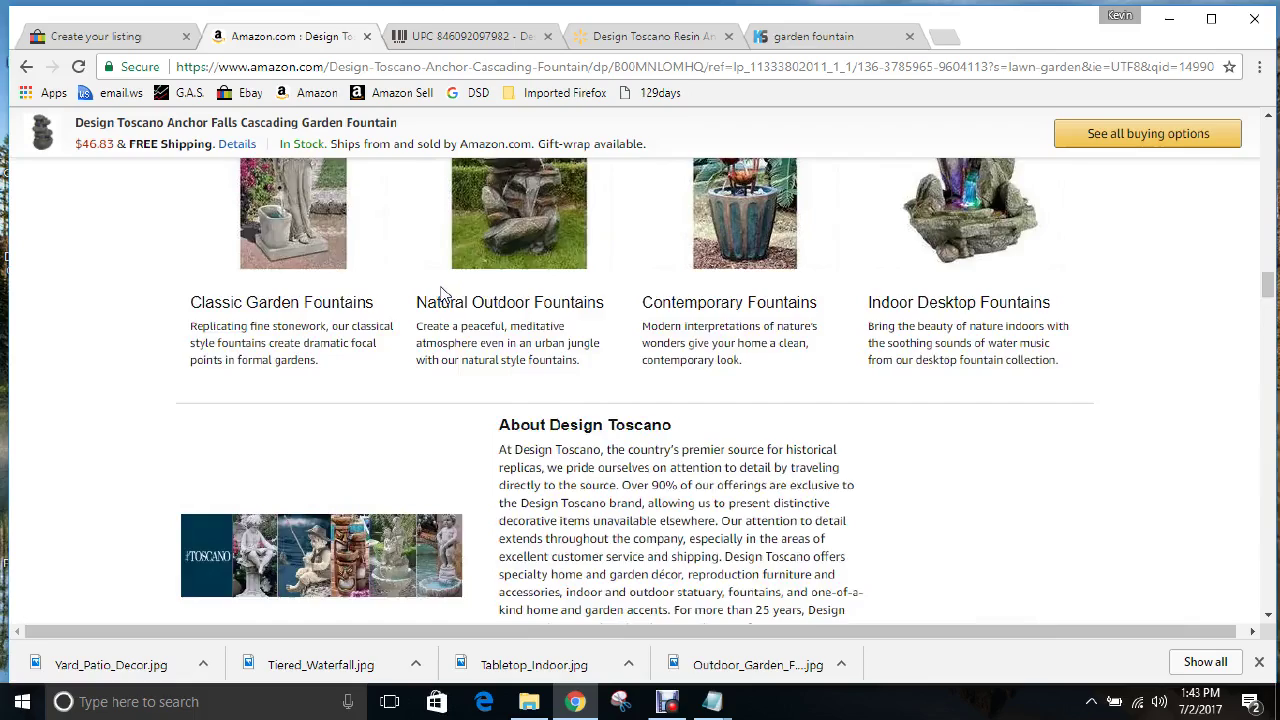
scroll(443, 293, up, 15)
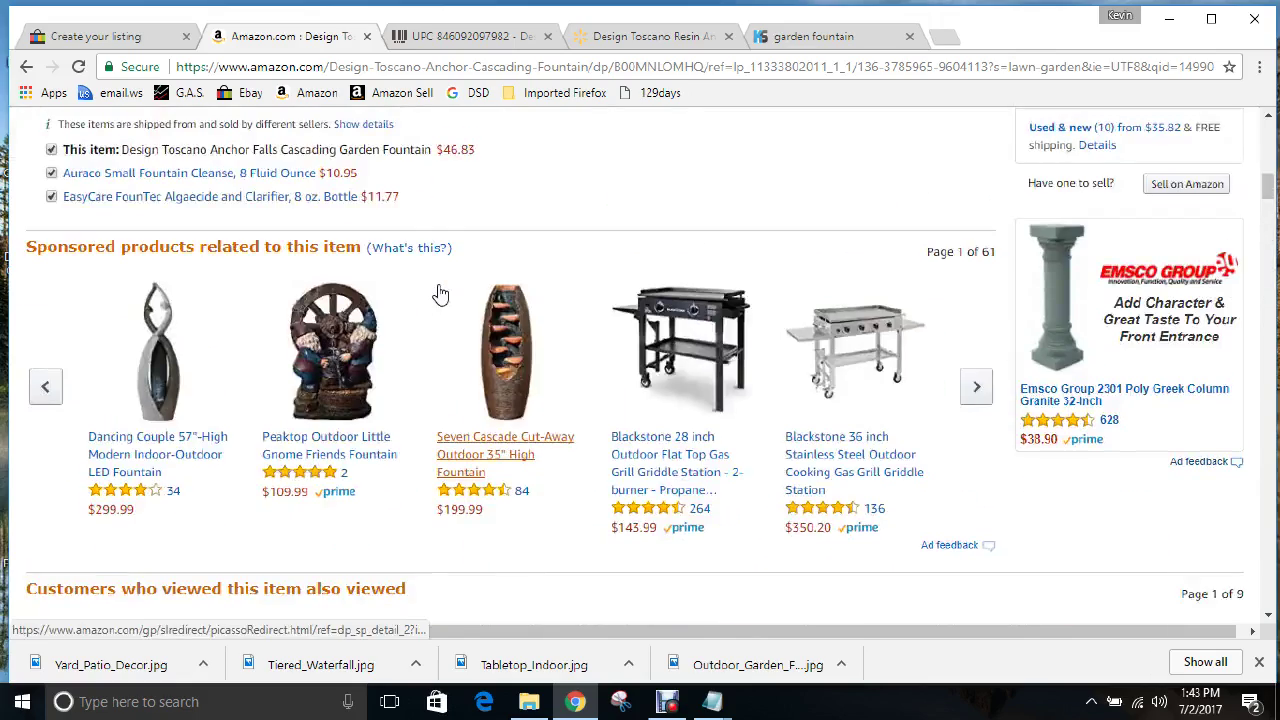
scroll(452, 382, down, 1)
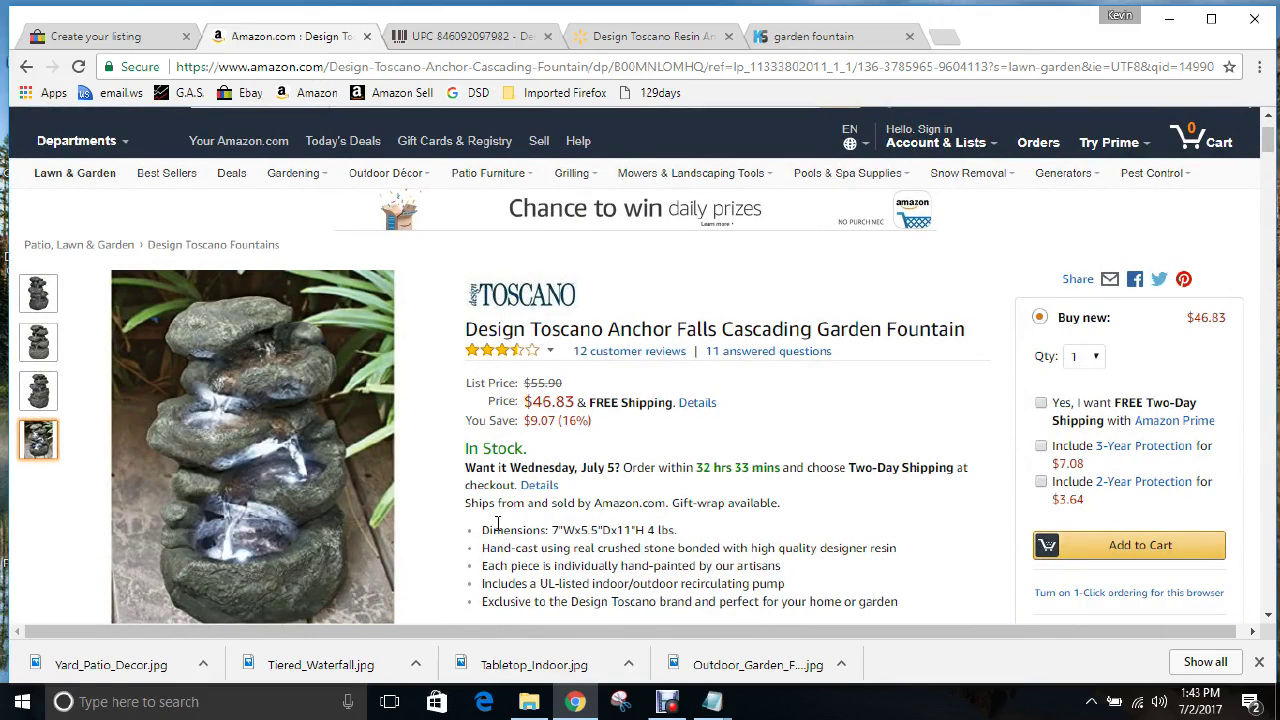
Step: Switch to the eBay listing and add the Tabletop_Indoor image from the Pictures folder to its photos
click(132, 40)
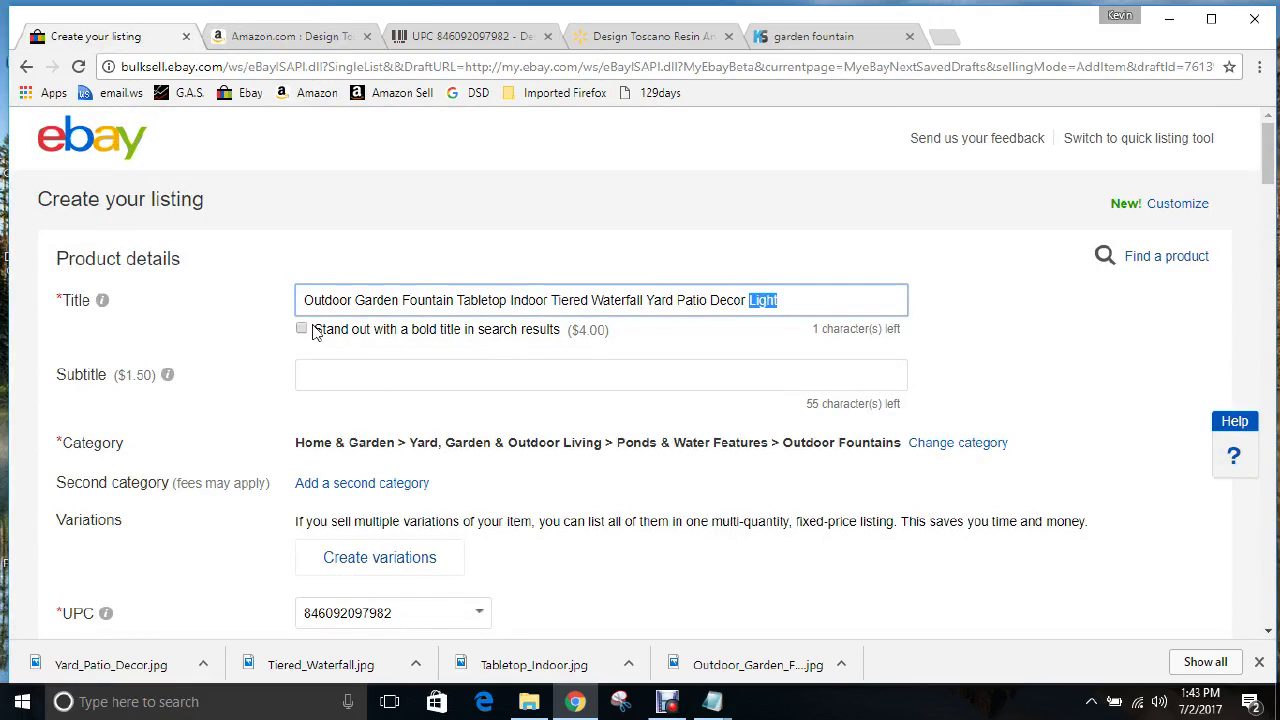
scroll(313, 331, down, 6)
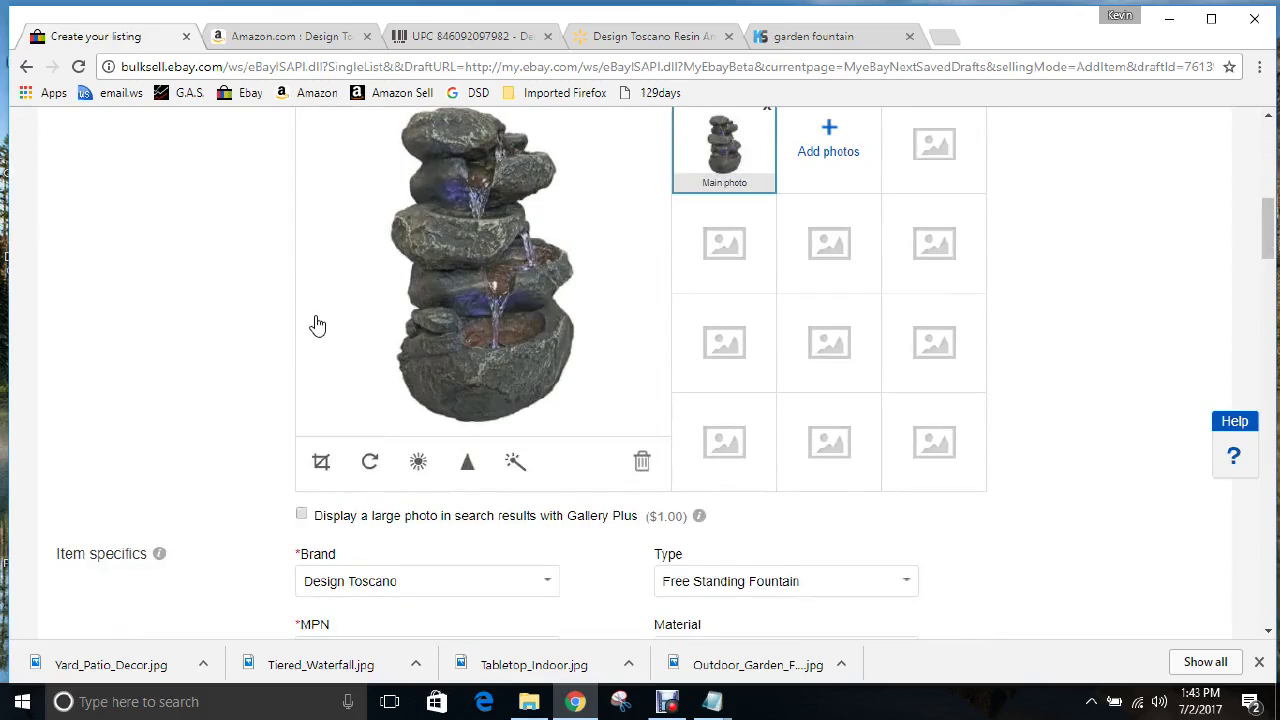
scroll(316, 327, up, 2)
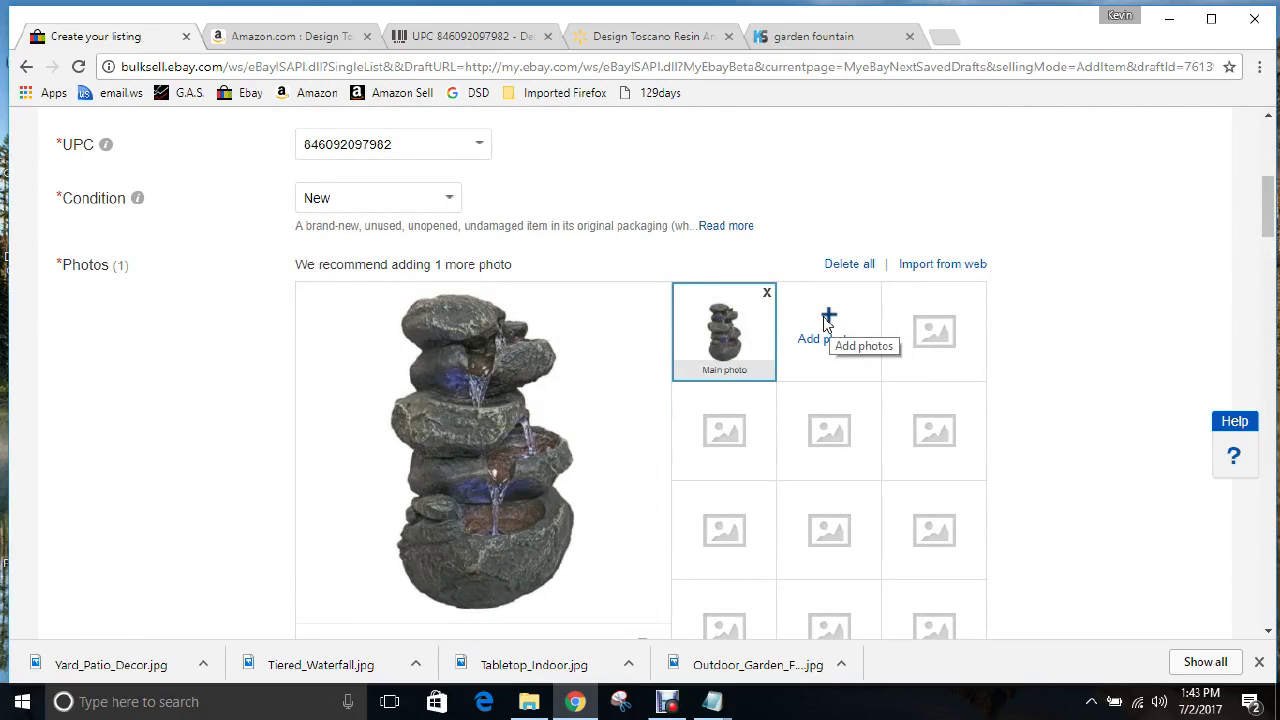
scroll(825, 322, up, 4)
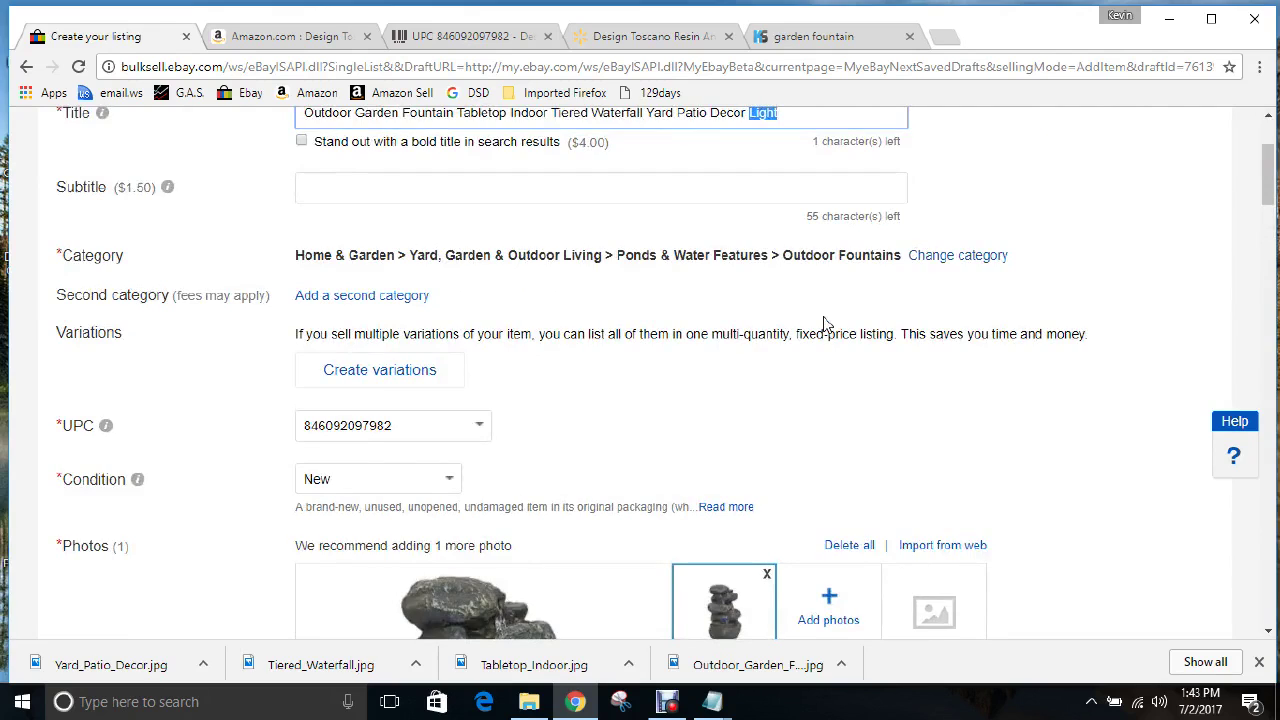
scroll(825, 322, down, 4)
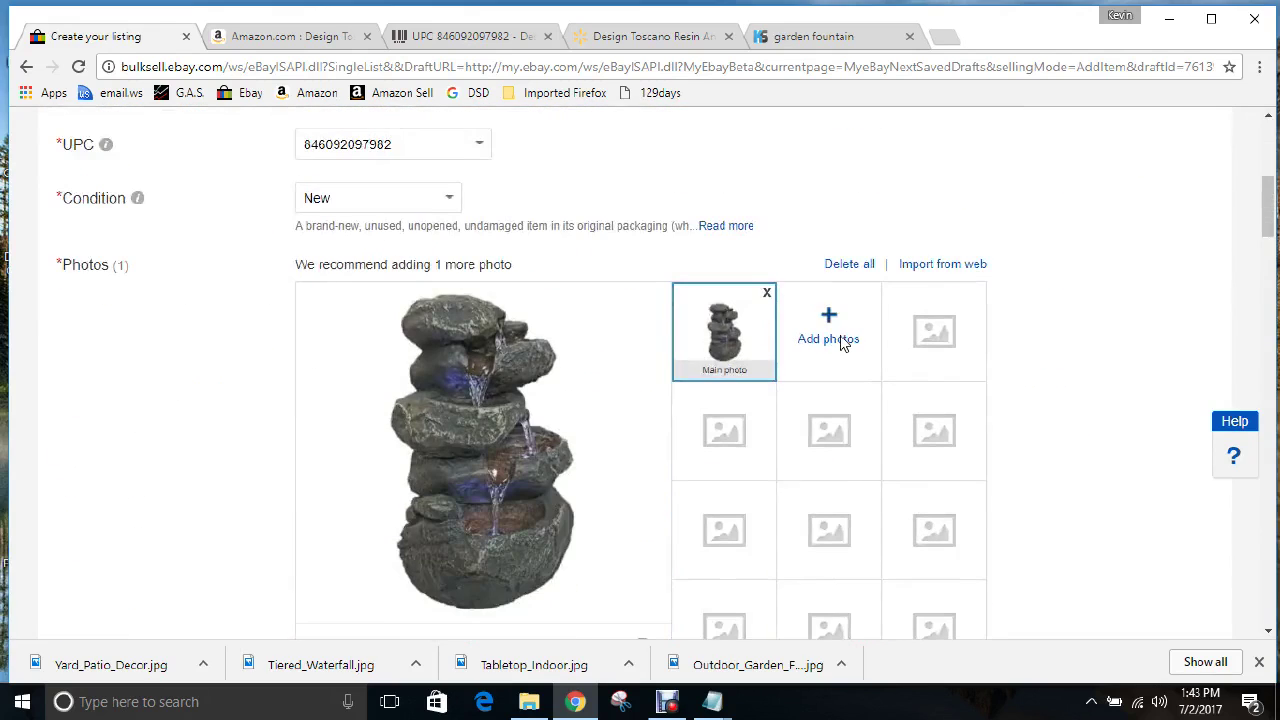
click(830, 326)
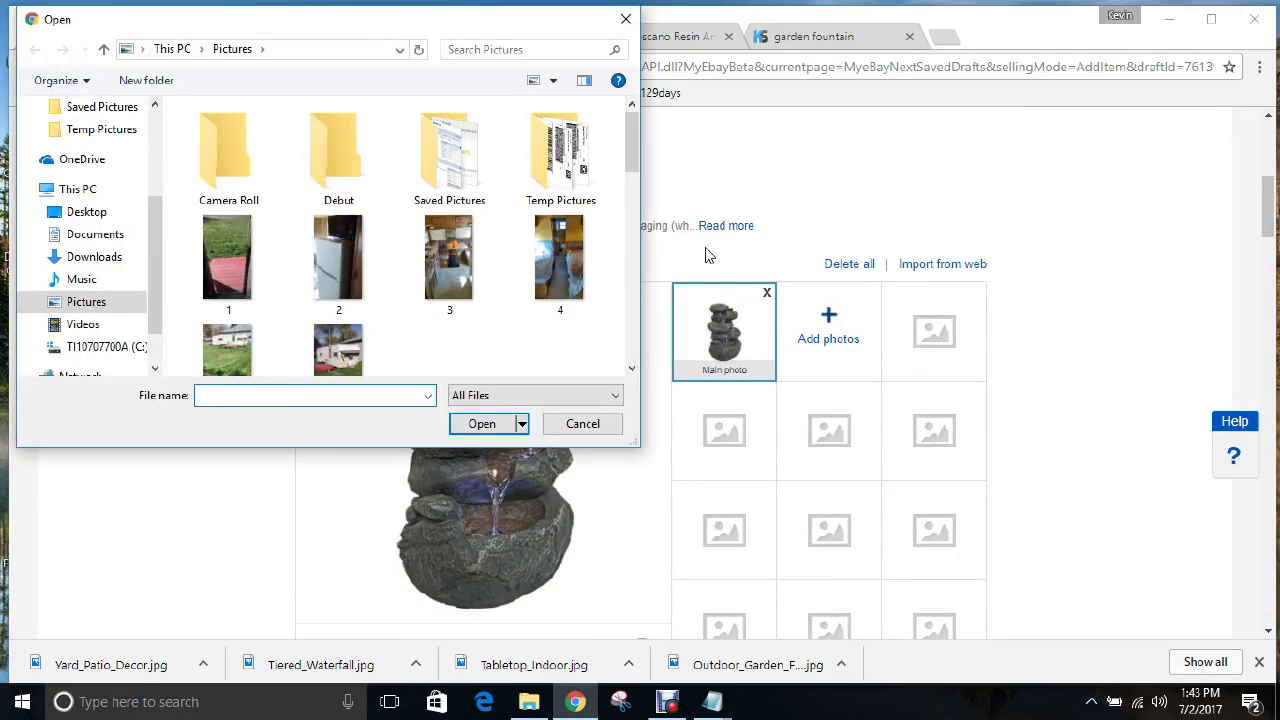
drag(633, 146, 620, 350)
click(249, 344)
click(482, 425)
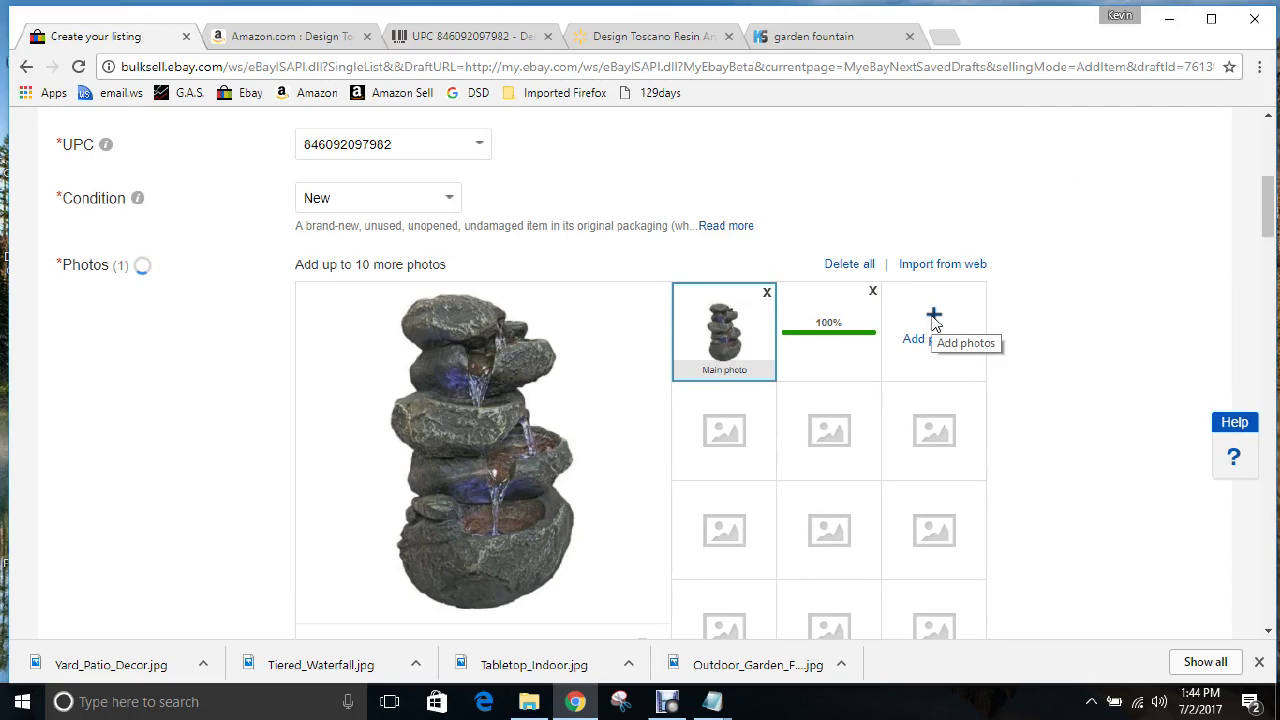
Step: Add the Tiered_Waterfall image from the Pictures folder to the listing's photos
click(933, 318)
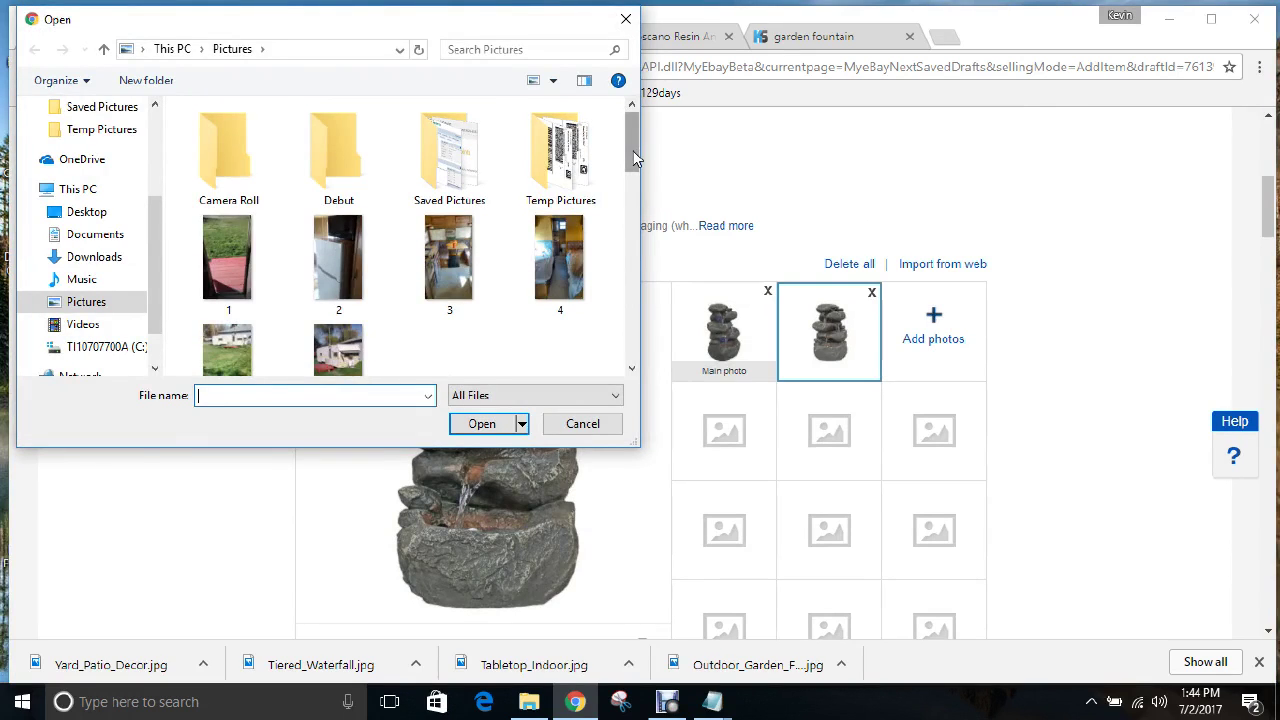
drag(633, 157, 652, 354)
click(365, 340)
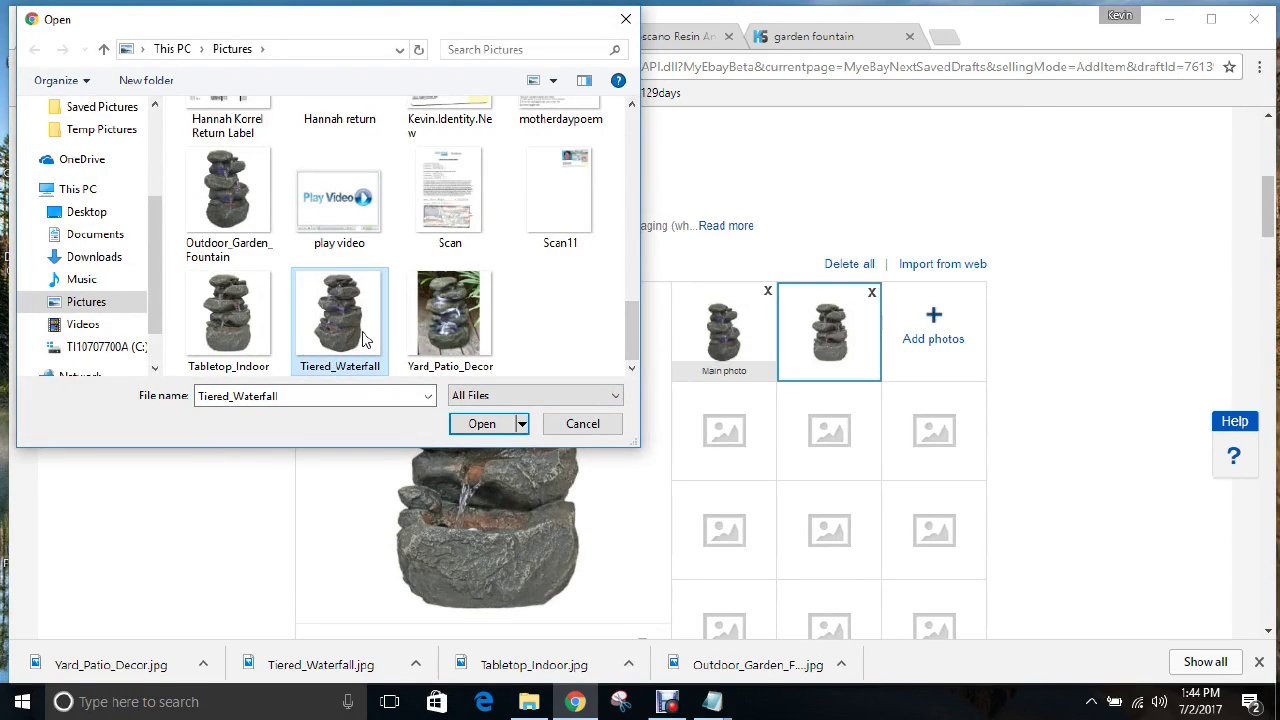
click(481, 424)
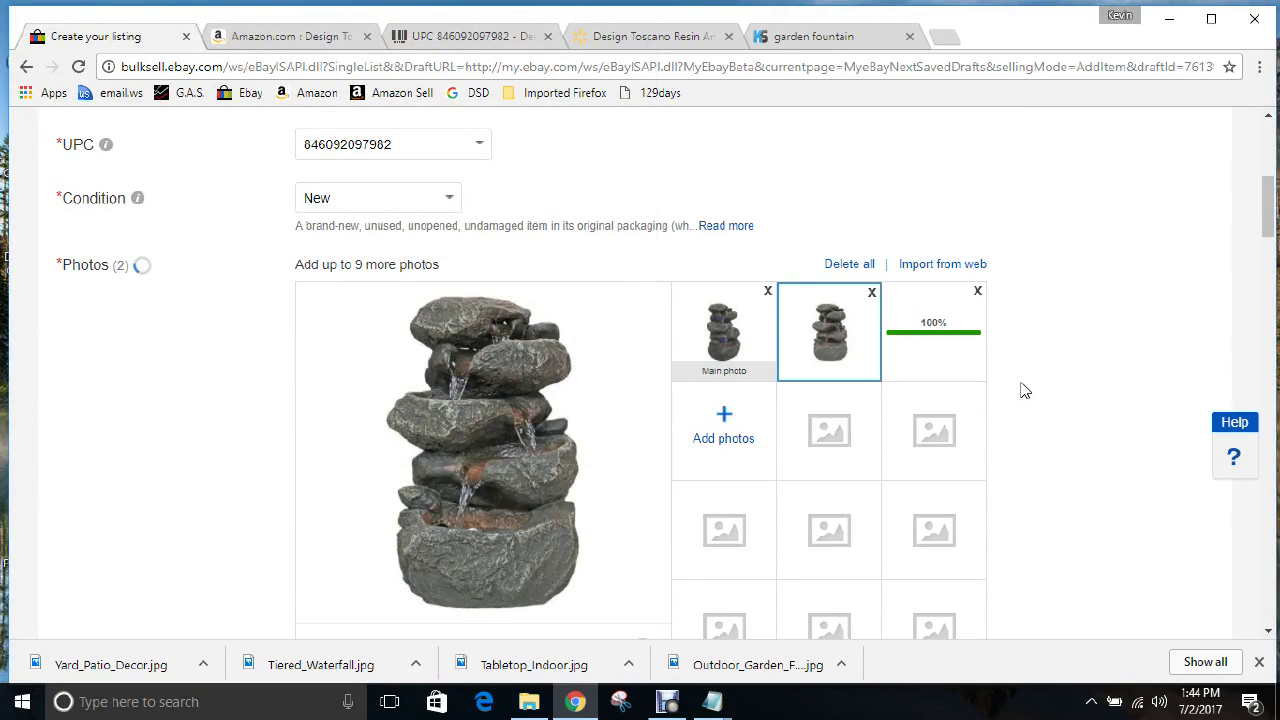
Step: Add the Yard_Patio_Decor image from the Pictures folder to the listing's photos and review the photo grid
click(725, 418)
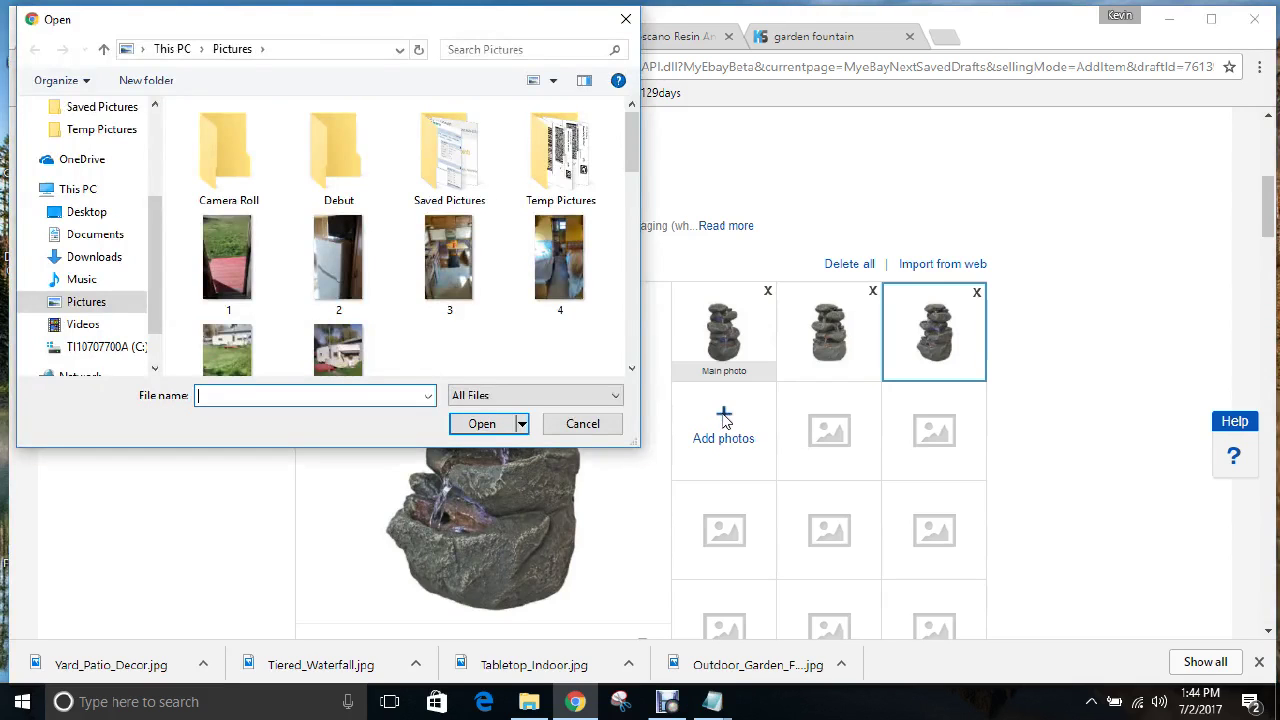
drag(636, 165, 658, 360)
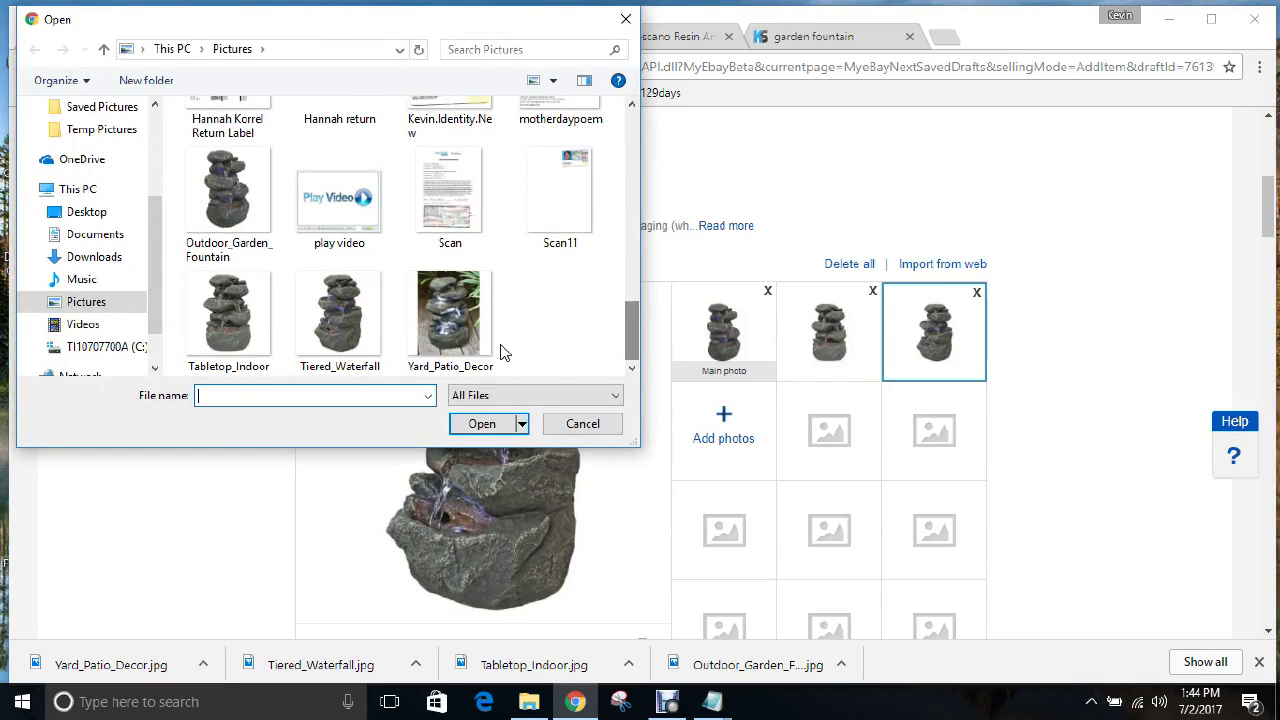
click(453, 335)
click(481, 424)
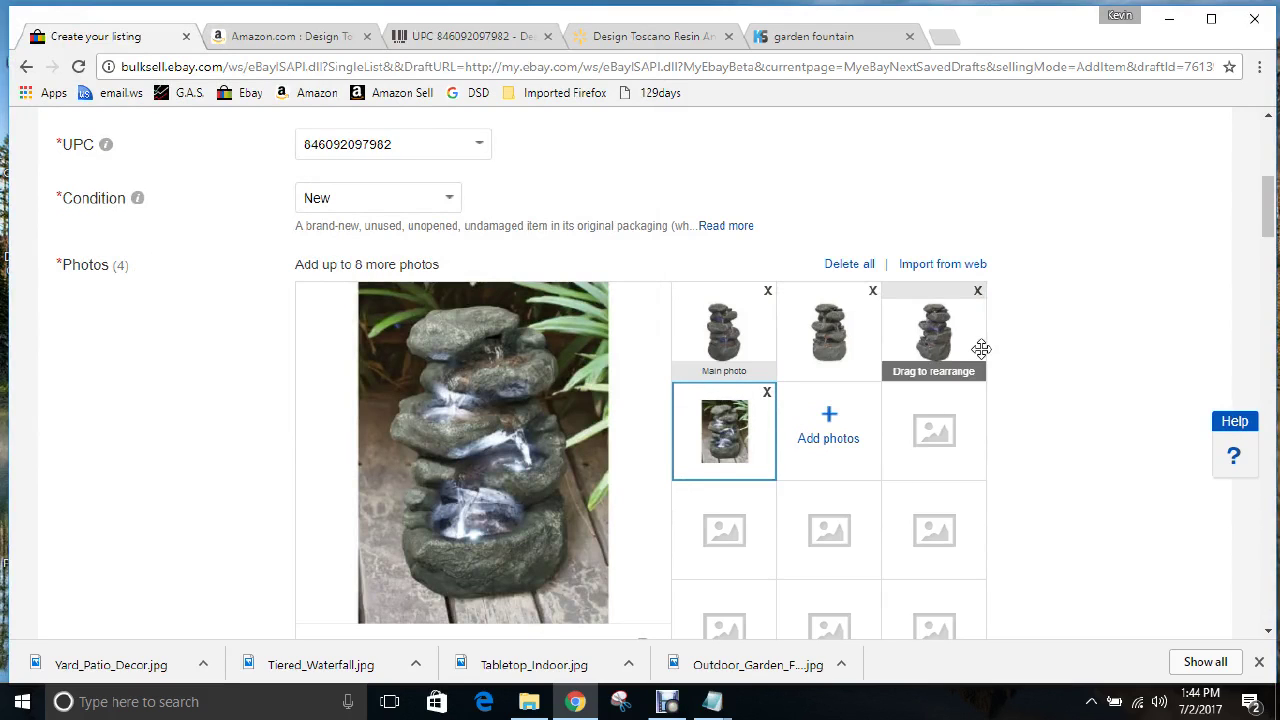
scroll(981, 348, down, 3)
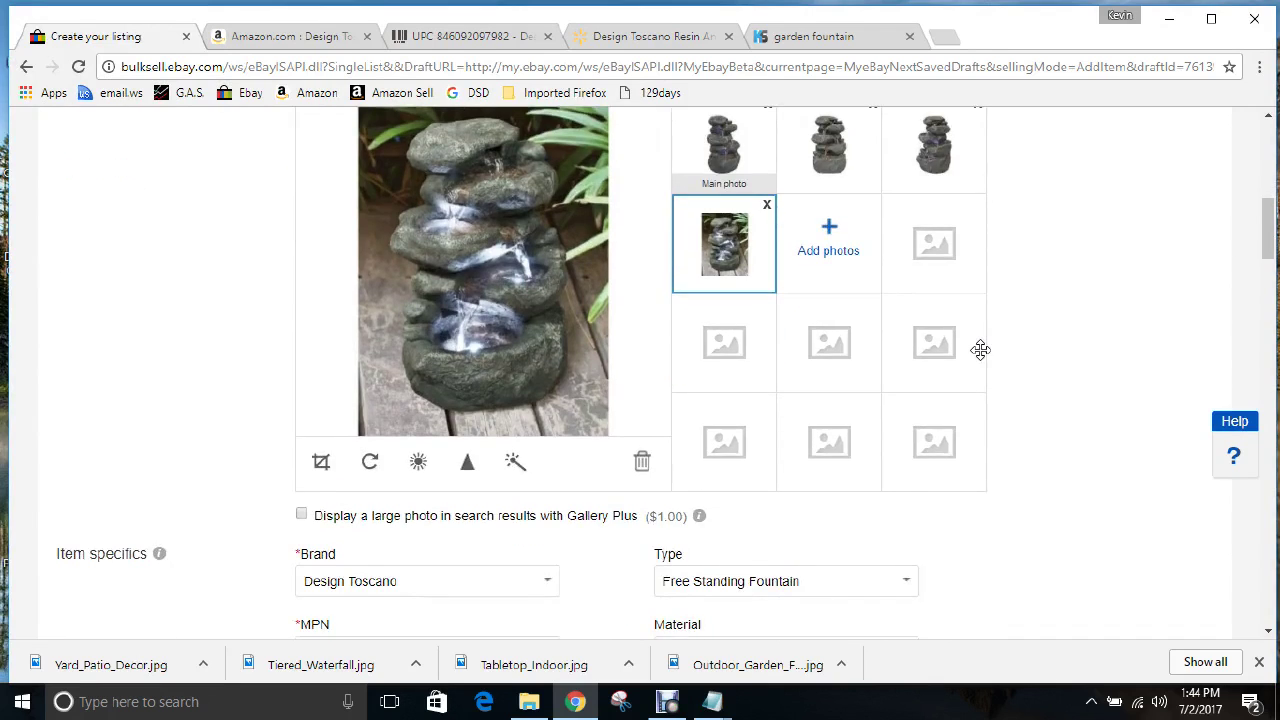
scroll(981, 348, up, 2)
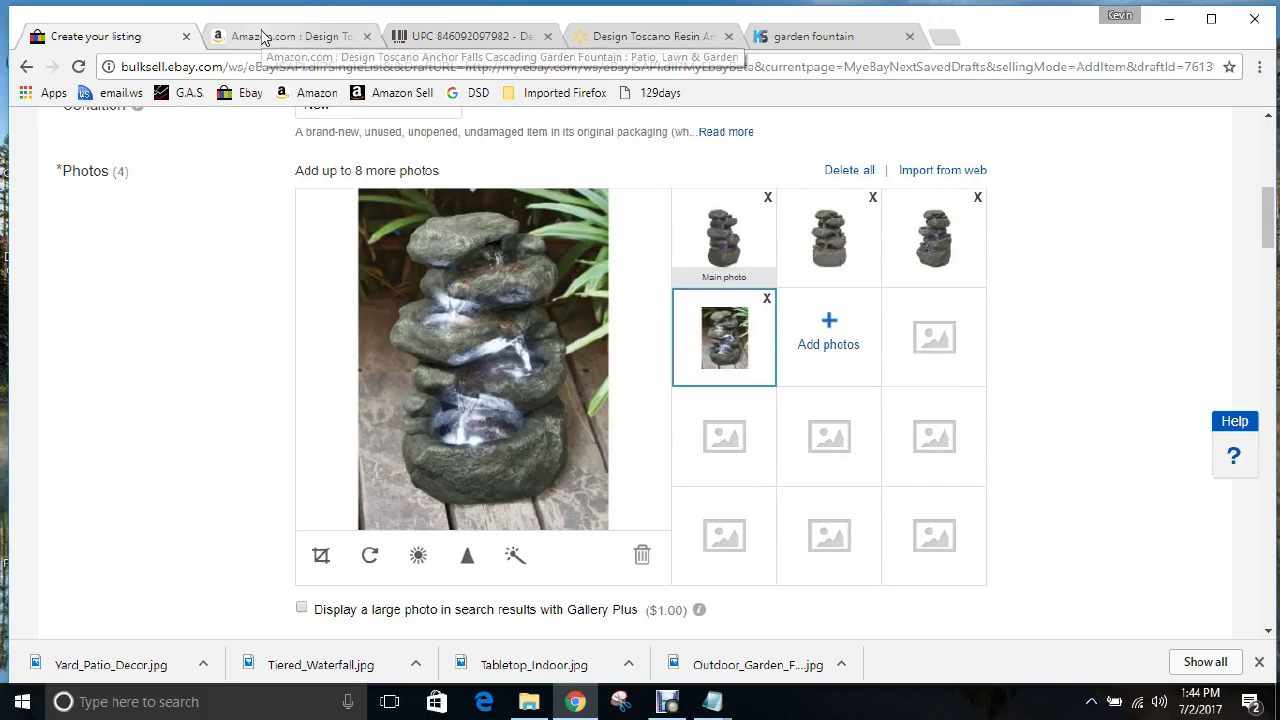
Step: Switch to the Amazon product page and view the first gallery photo of the fountain
click(263, 37)
mouse_move(35, 295)
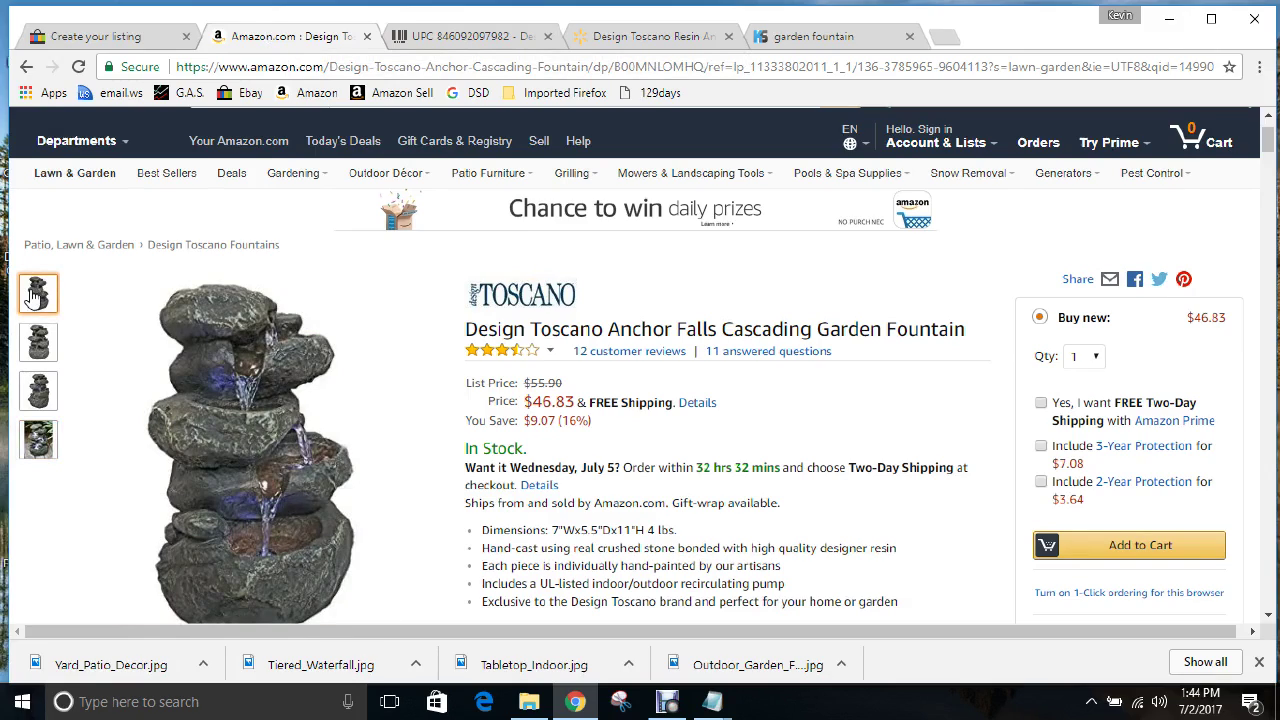
mouse_move(320, 445)
Step: Look through the Walmart product page found via the UPC store list, down to the sponsored products, for additional fountain photos
click(495, 36)
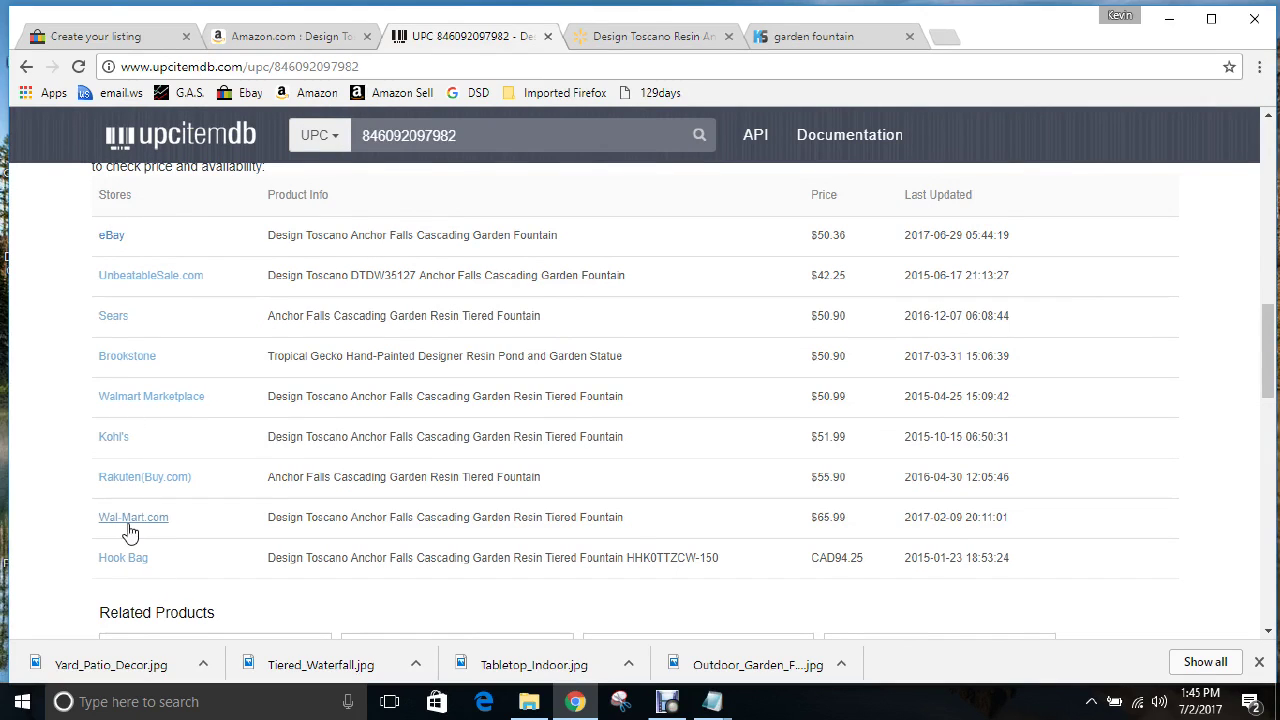
click(609, 40)
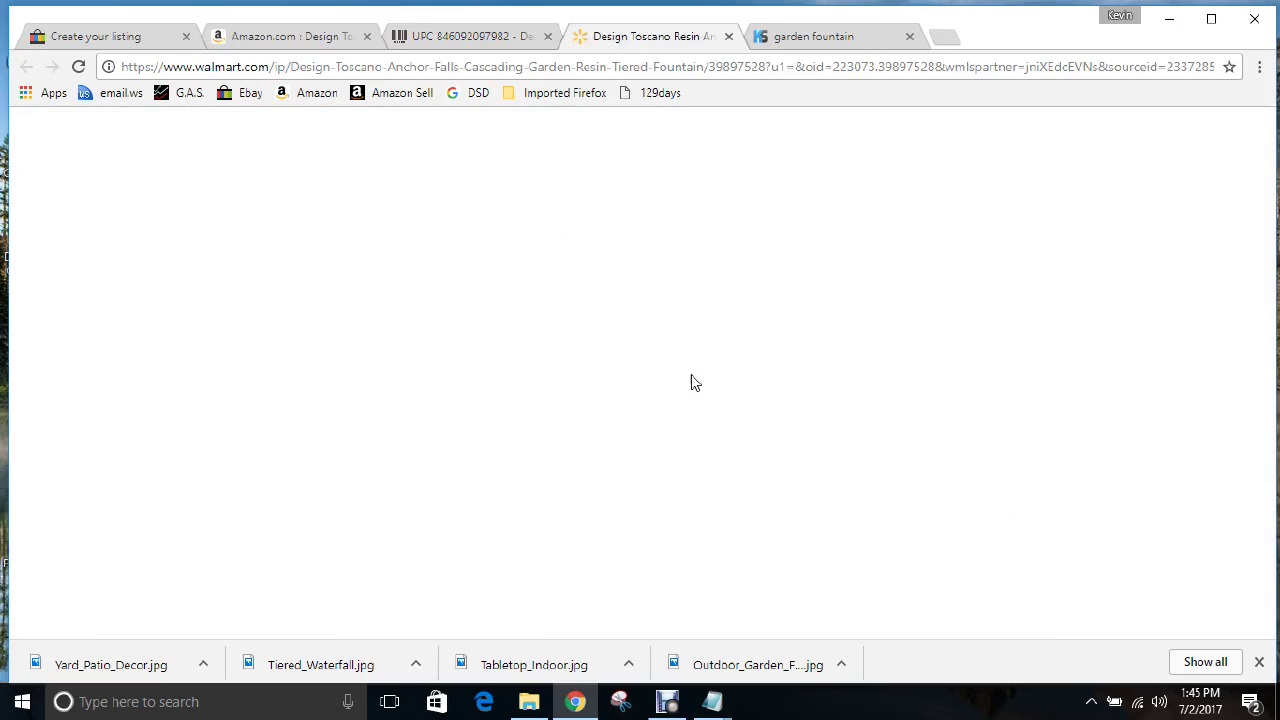
scroll(690, 377, down, 1)
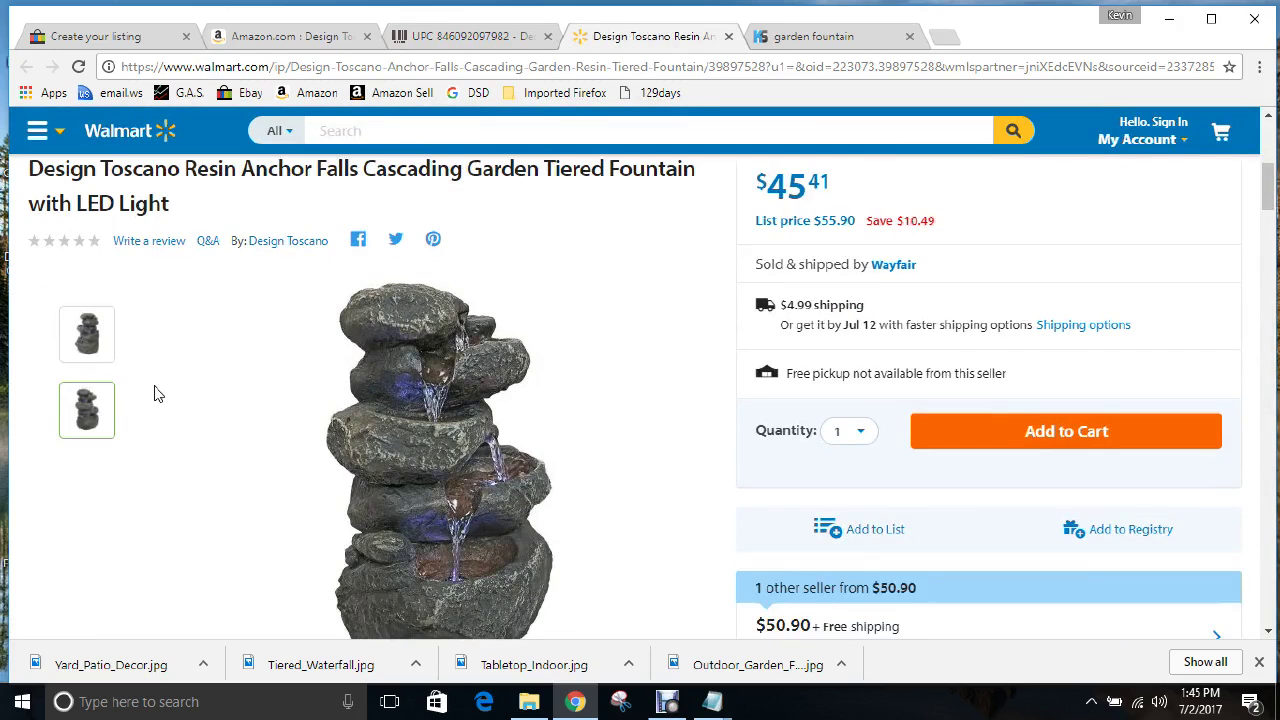
scroll(627, 303, down, 2)
scroll(627, 303, down, 6)
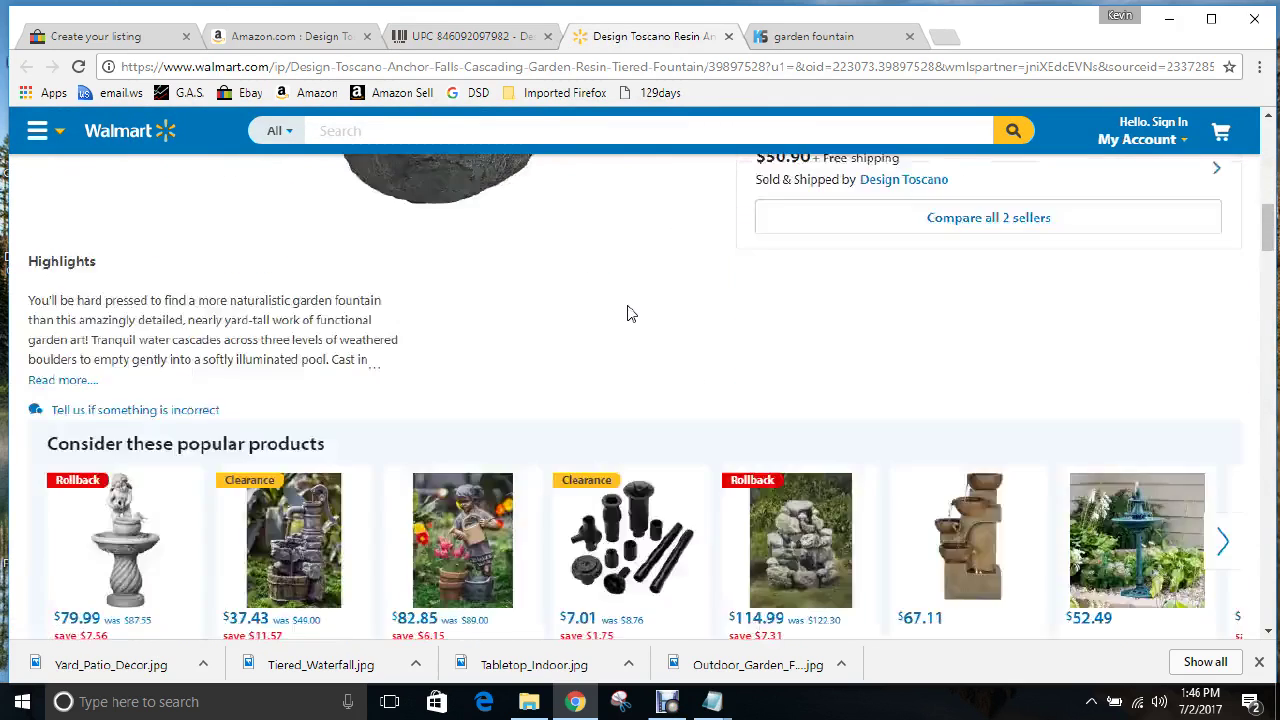
scroll(627, 315, down, 5)
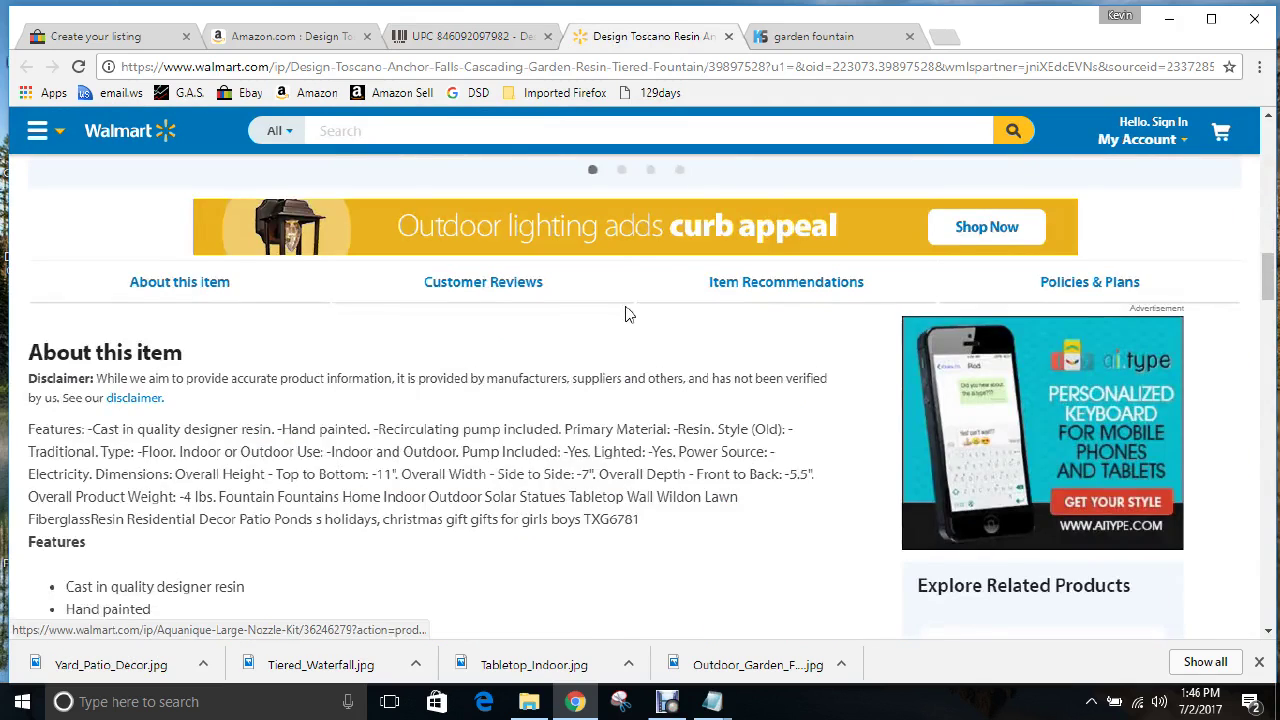
scroll(627, 315, down, 4)
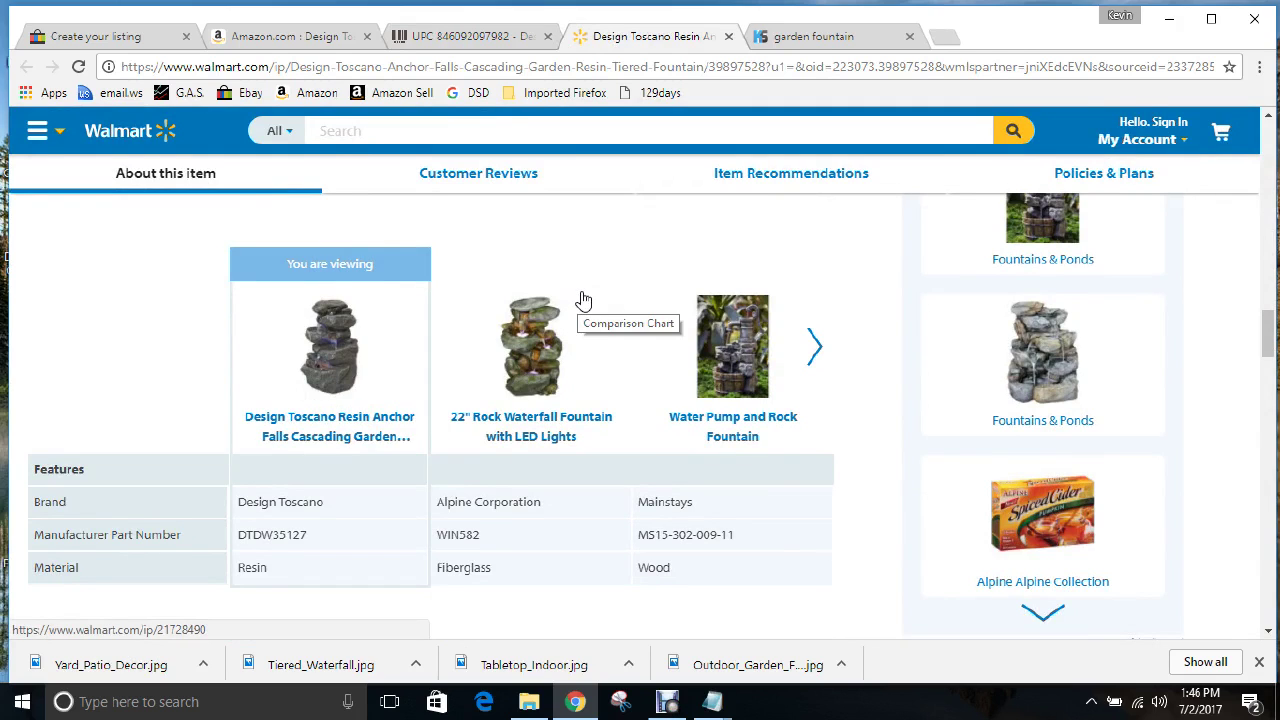
scroll(578, 300, down, 2)
scroll(571, 311, down, 5)
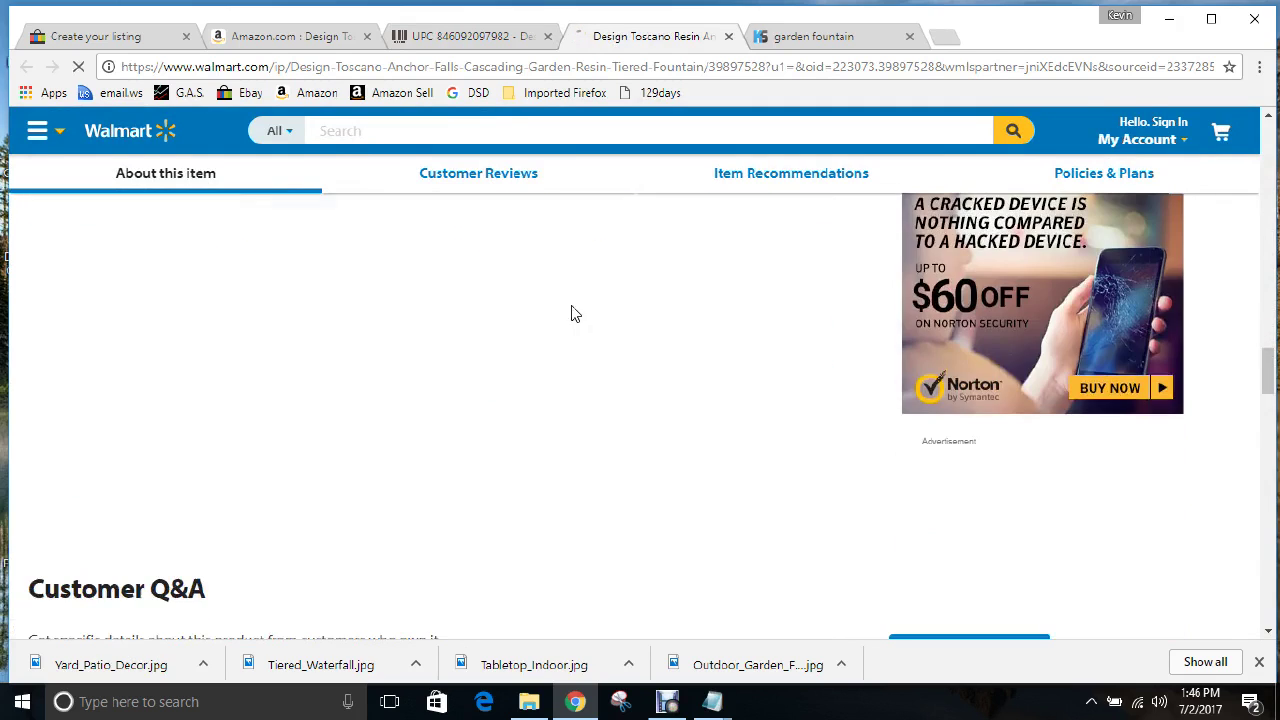
scroll(571, 311, down, 5)
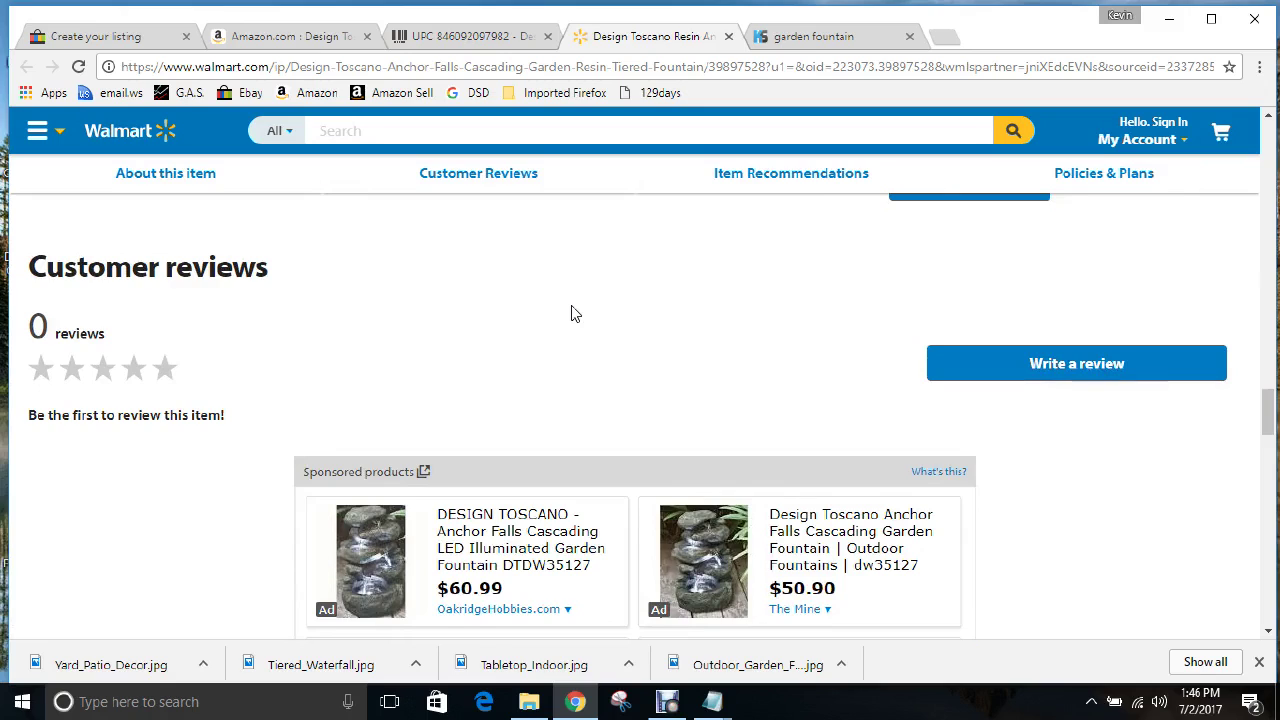
scroll(571, 314, down, 1)
scroll(571, 314, down, 1)
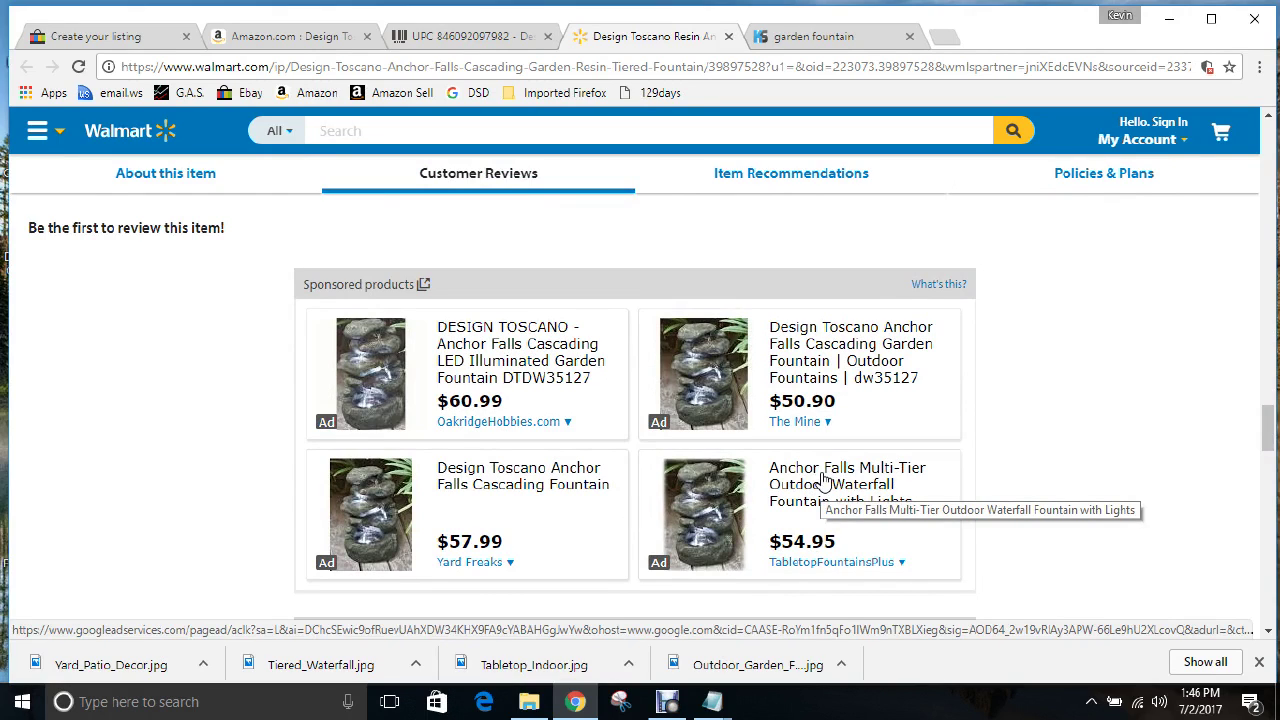
Step: Return to the Amazon product page and view its fourth gallery photo
click(305, 37)
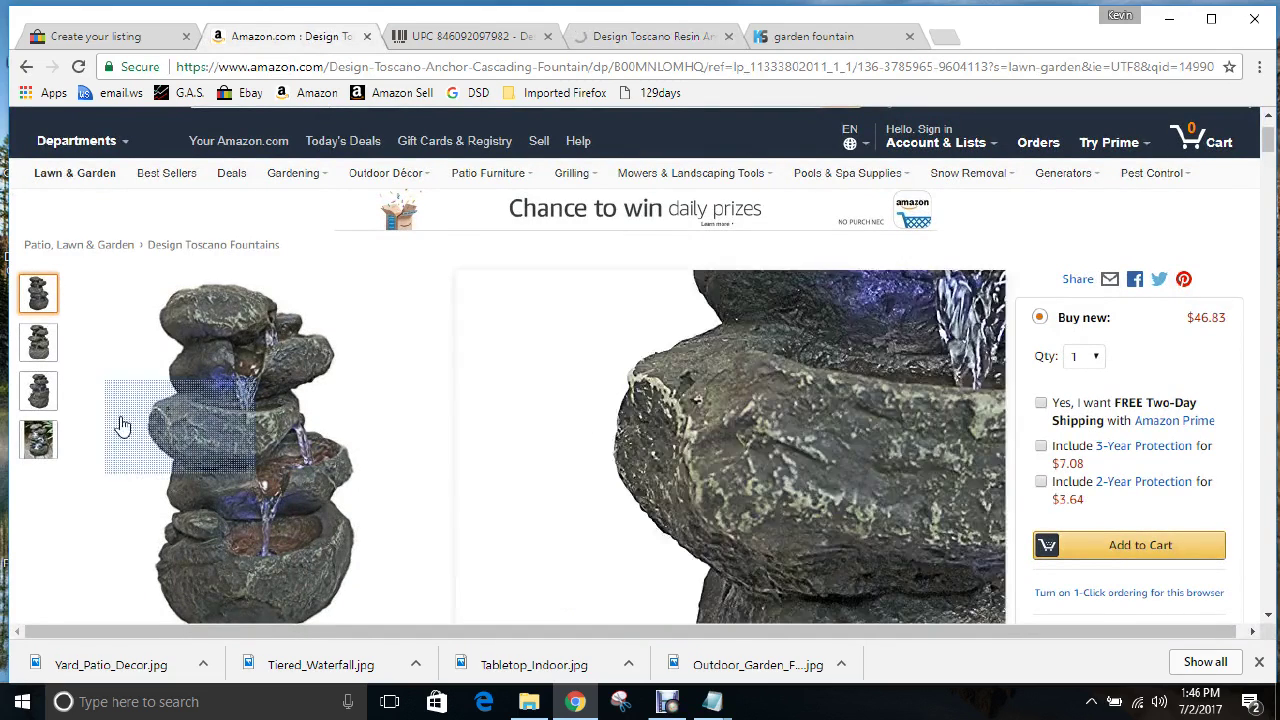
mouse_move(40, 450)
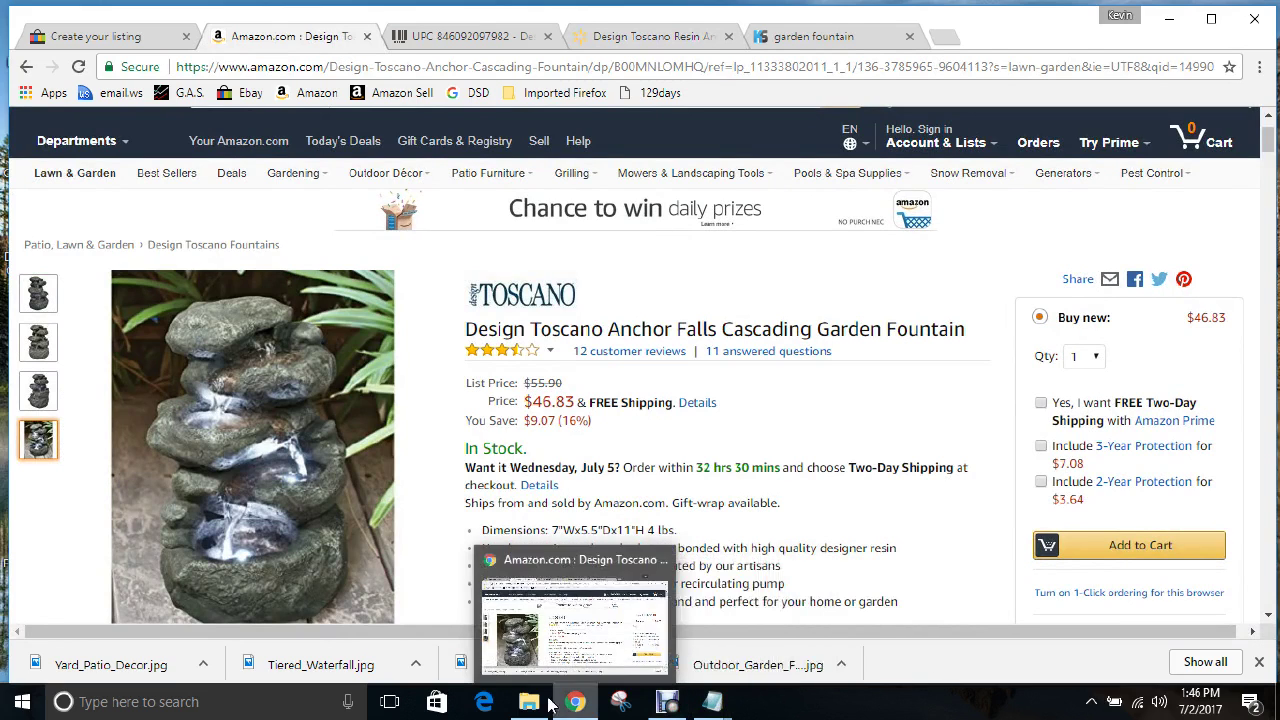
Step: In File Explorer, delete the Outdoor_Garden_Fountain and Tabletop_Indoor images from the Pictures folder
mouse_move(531, 703)
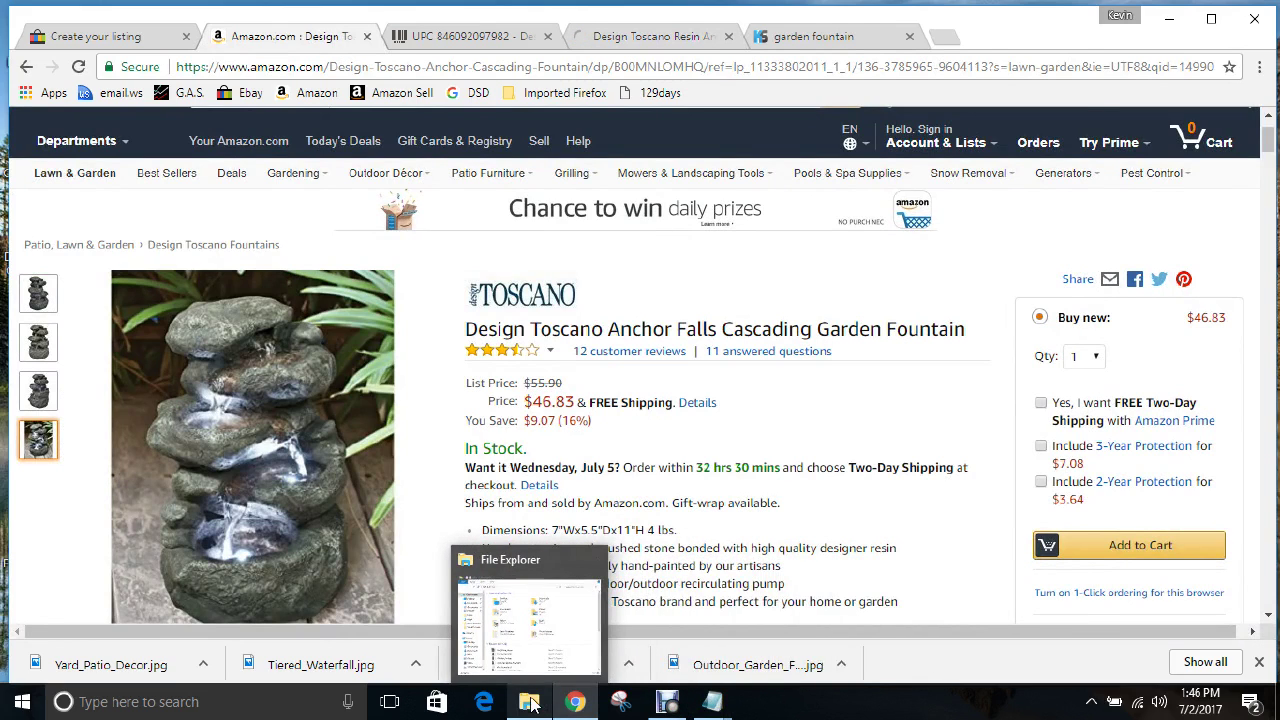
click(530, 703)
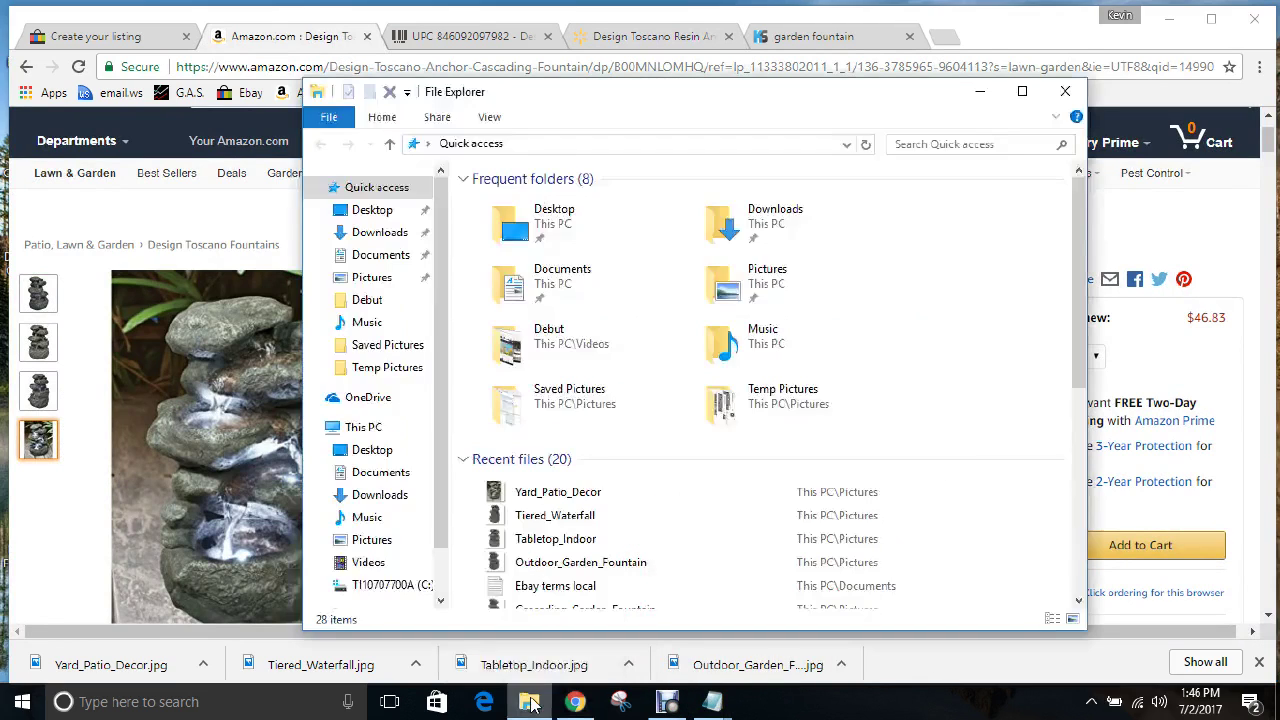
double_click(765, 283)
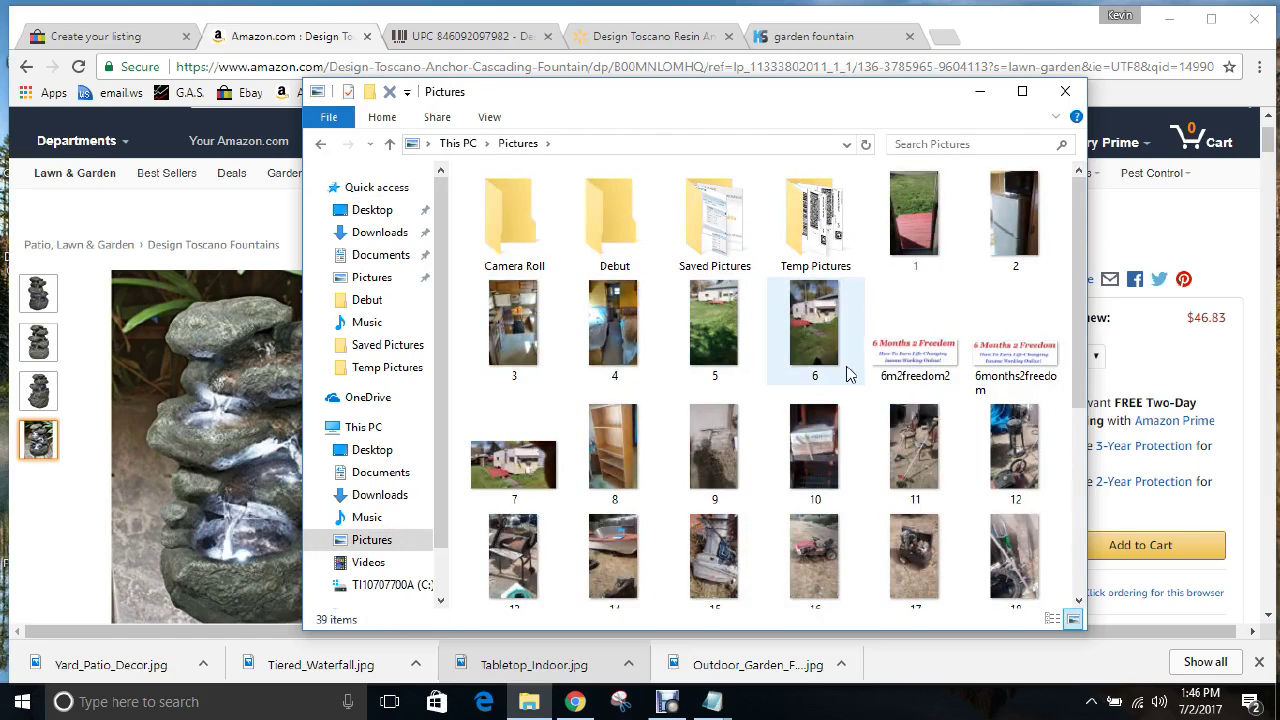
drag(1084, 234, 1106, 452)
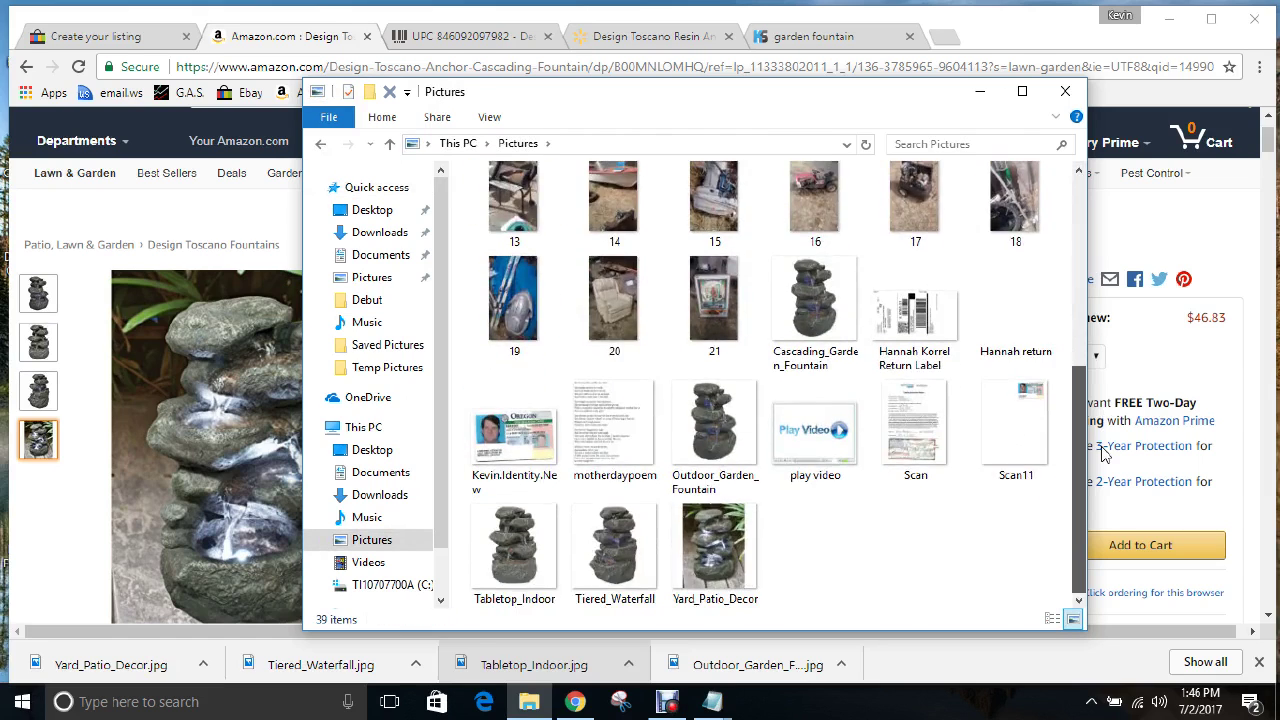
click(692, 462)
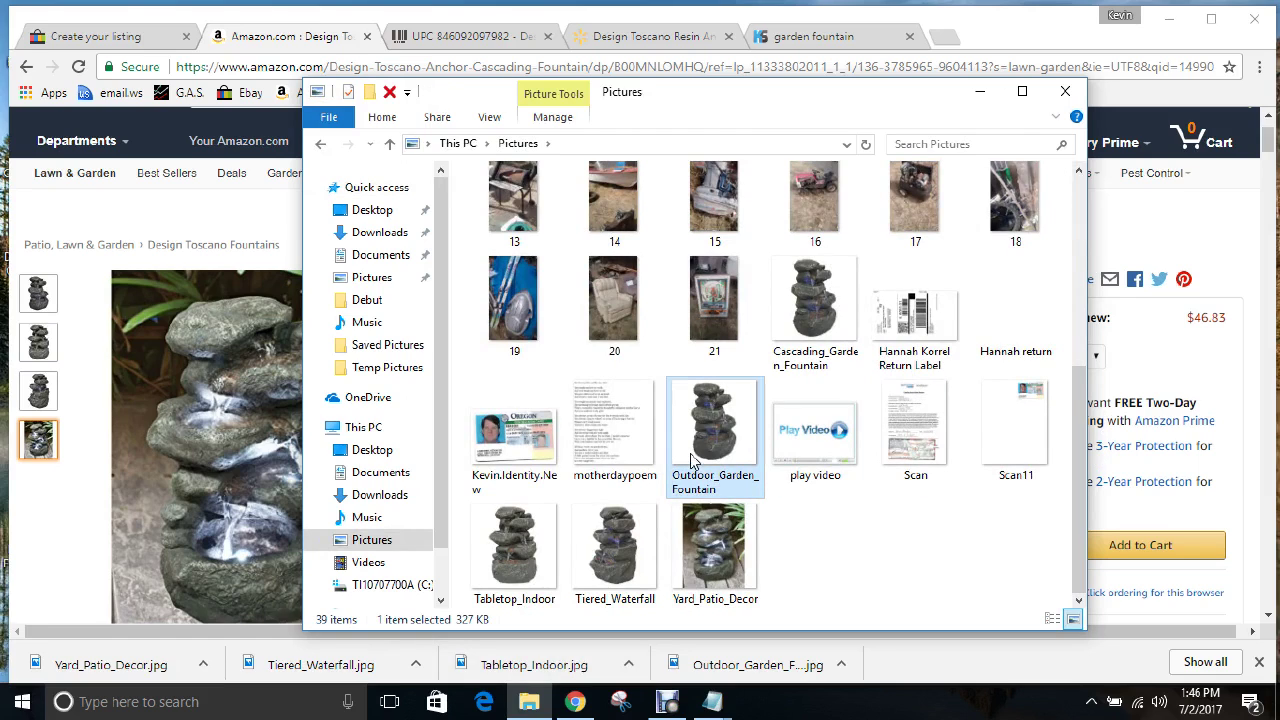
click(390, 93)
click(1008, 432)
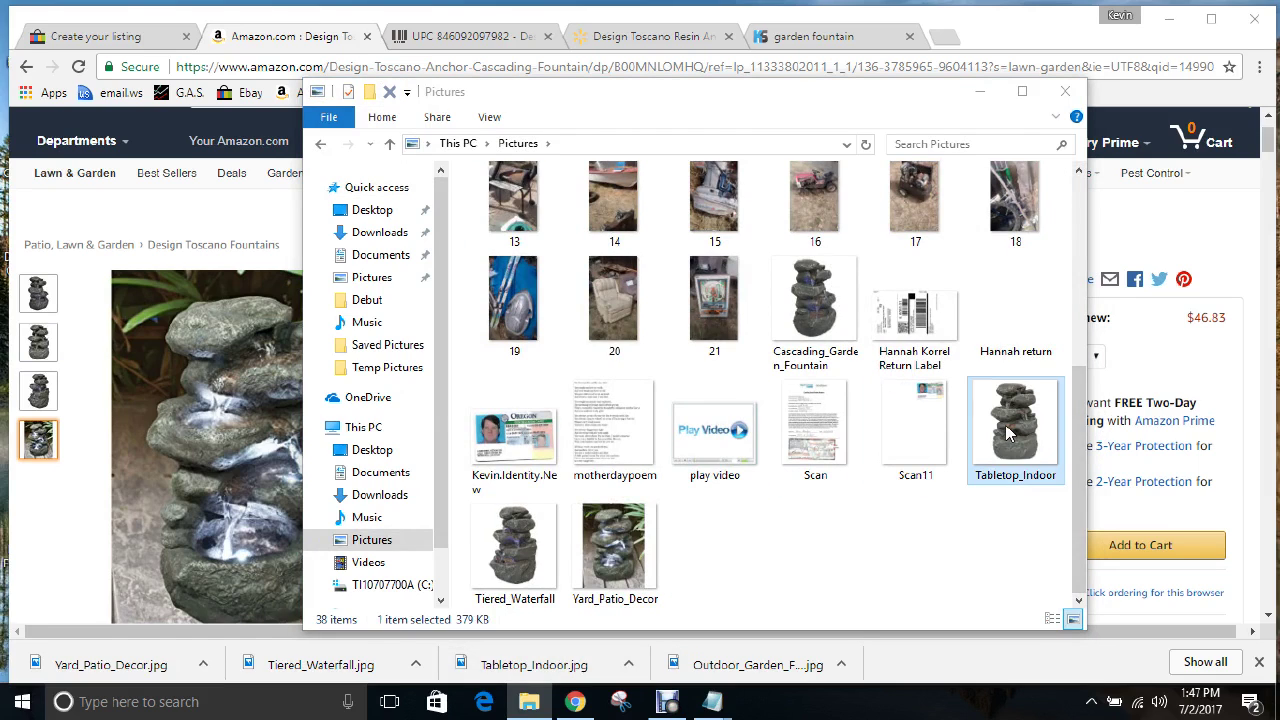
click(390, 93)
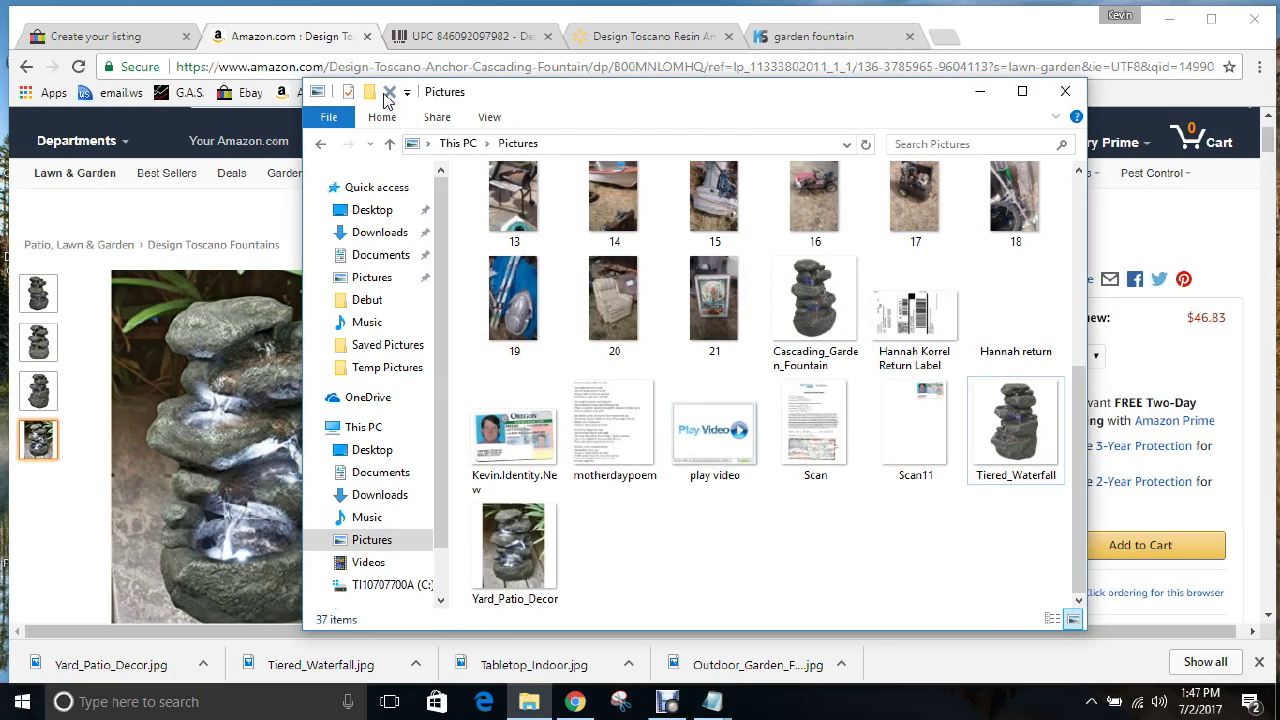
Step: Delete the Tiered_Waterfall, Yard_Patio_Decor and Cascading_Garden_Fountain images from the Pictures folder, and close the folder window
click(1012, 430)
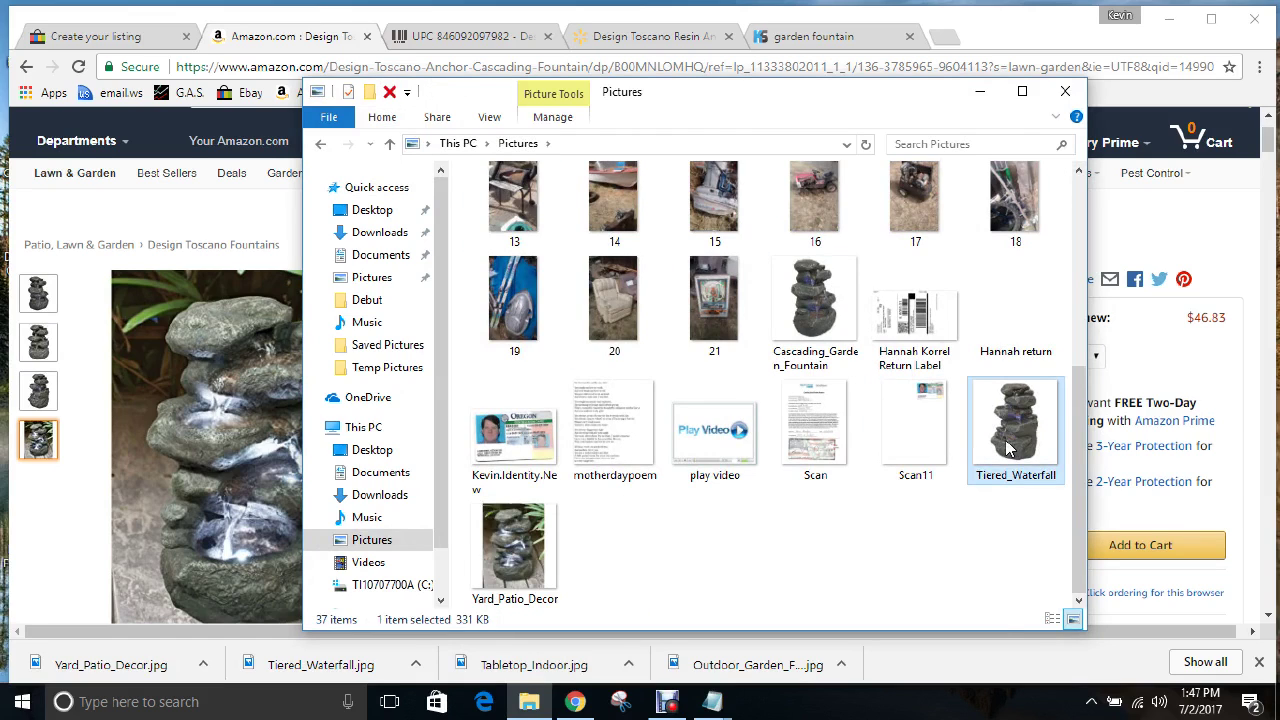
click(390, 93)
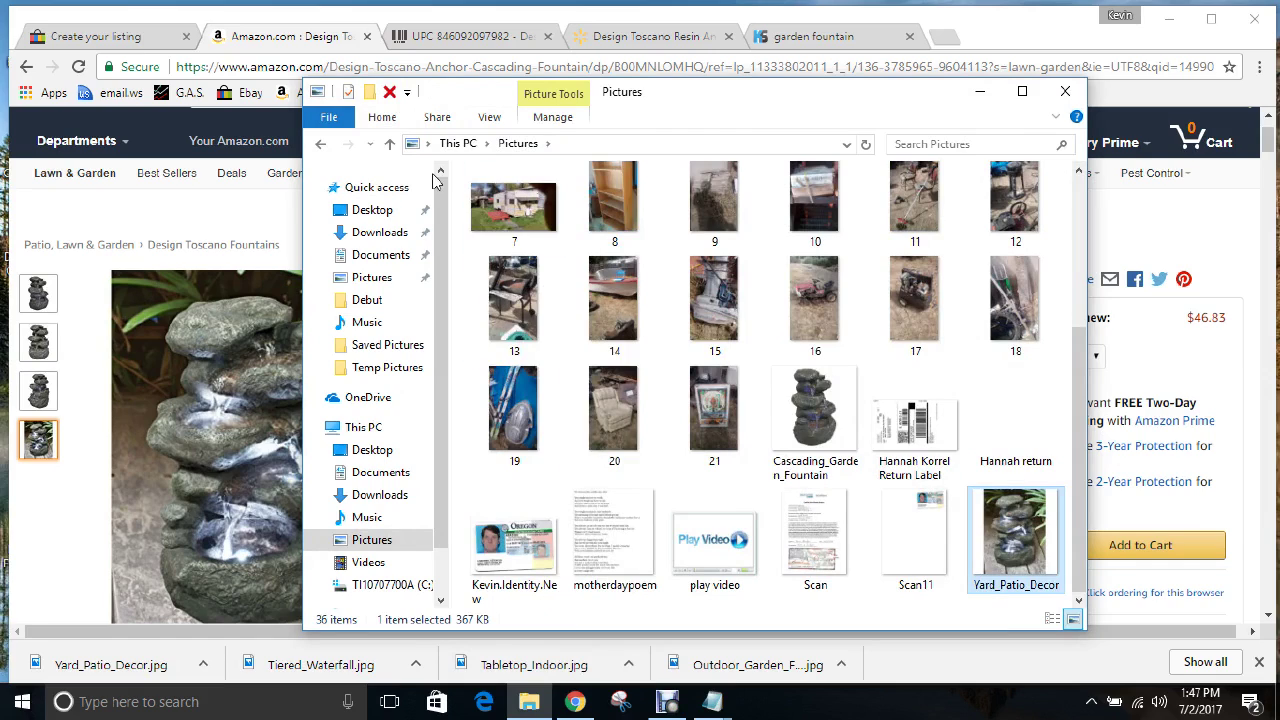
click(390, 93)
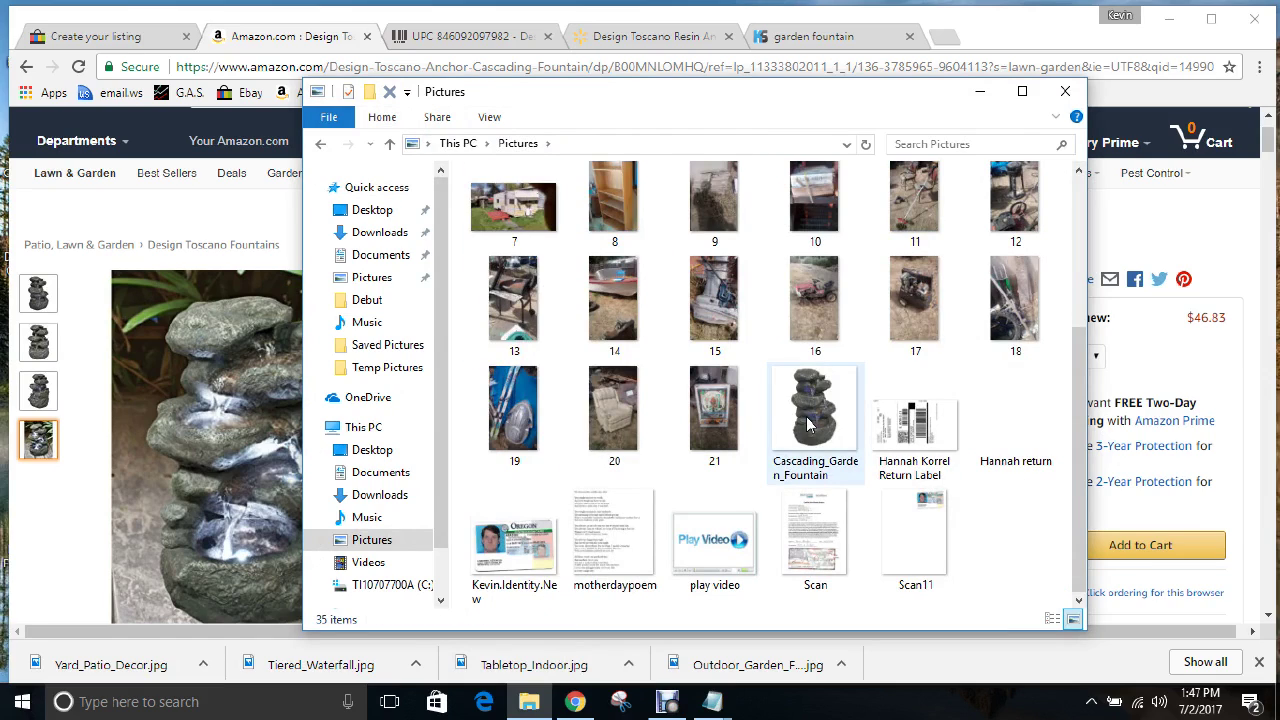
click(810, 425)
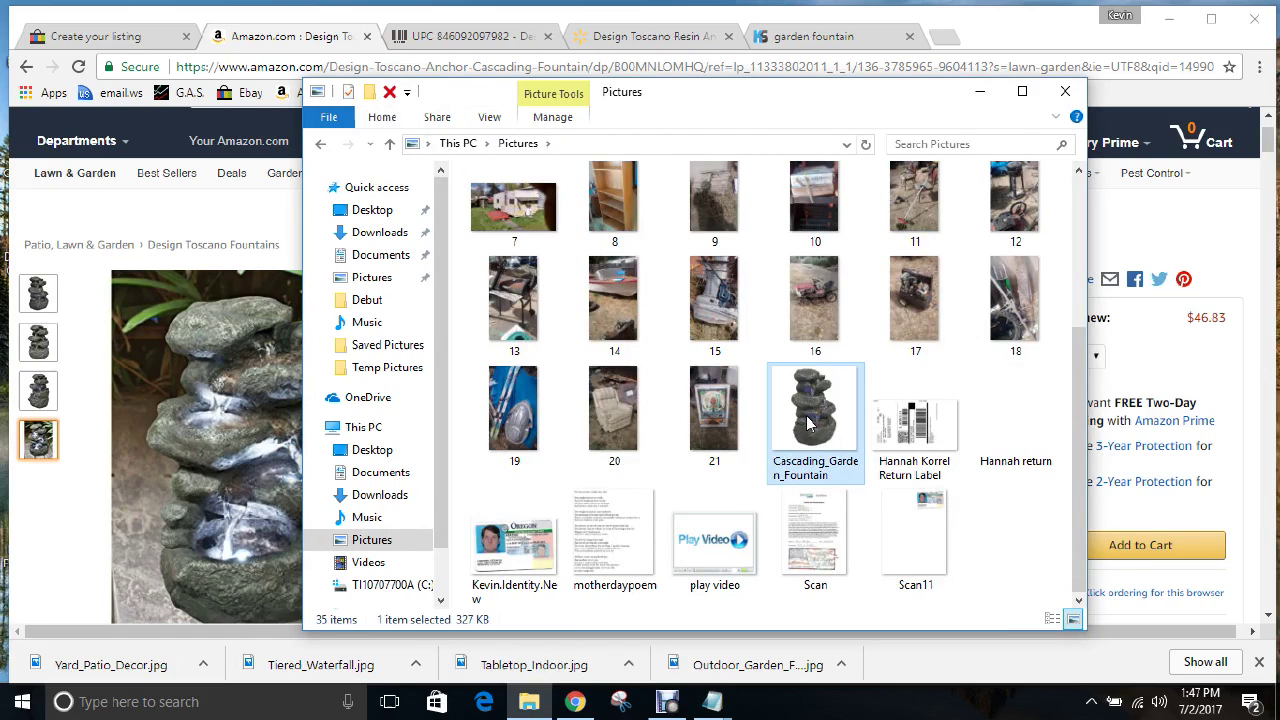
click(390, 93)
scroll(940, 465, up, 3)
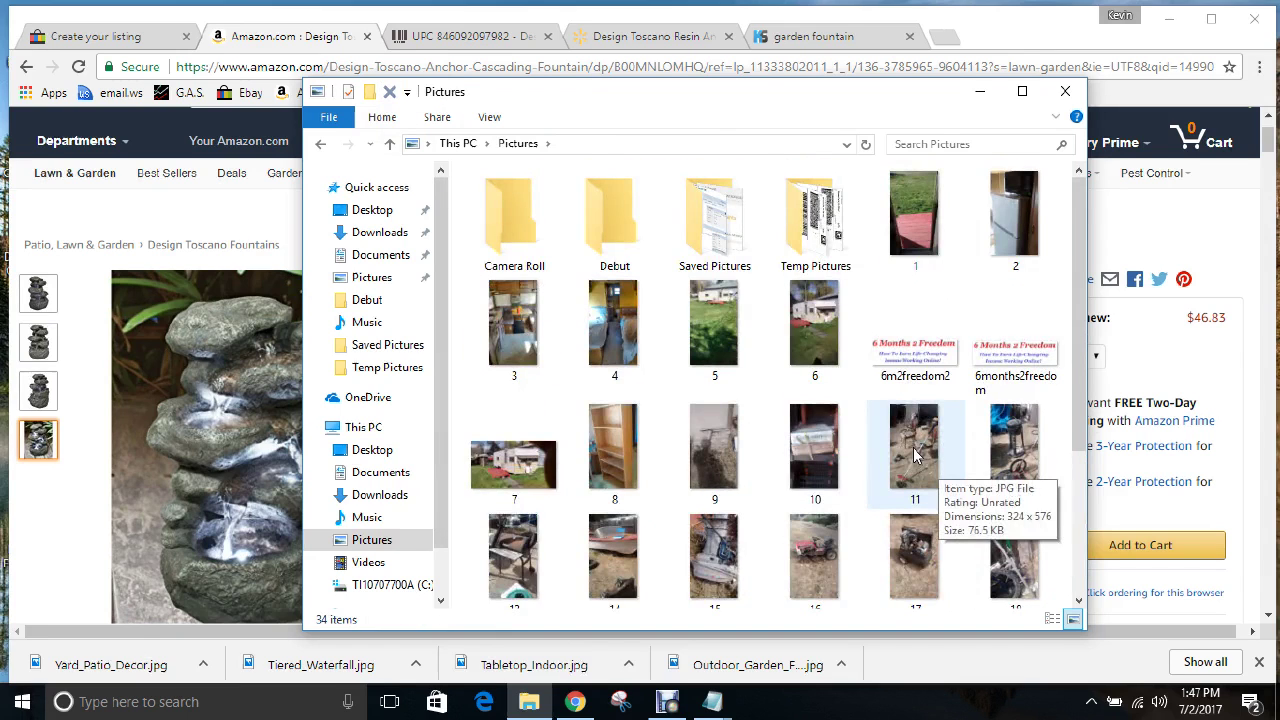
scroll(913, 448, down, 5)
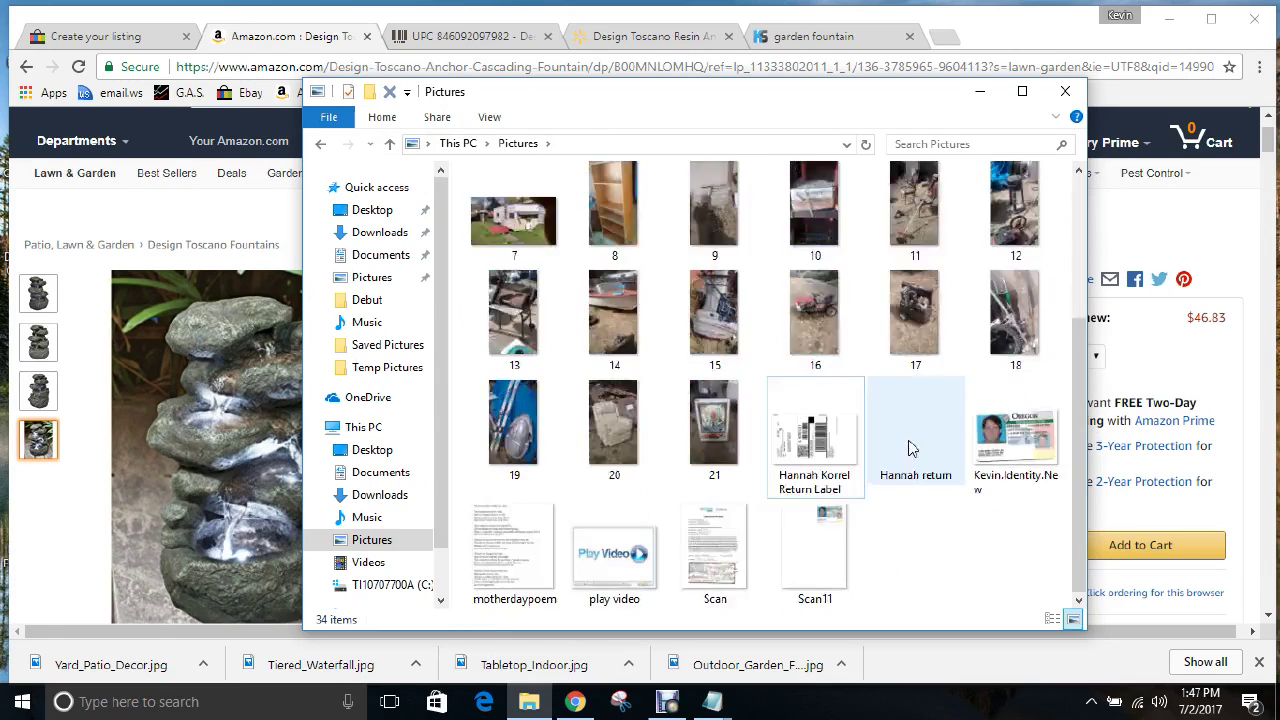
click(1062, 94)
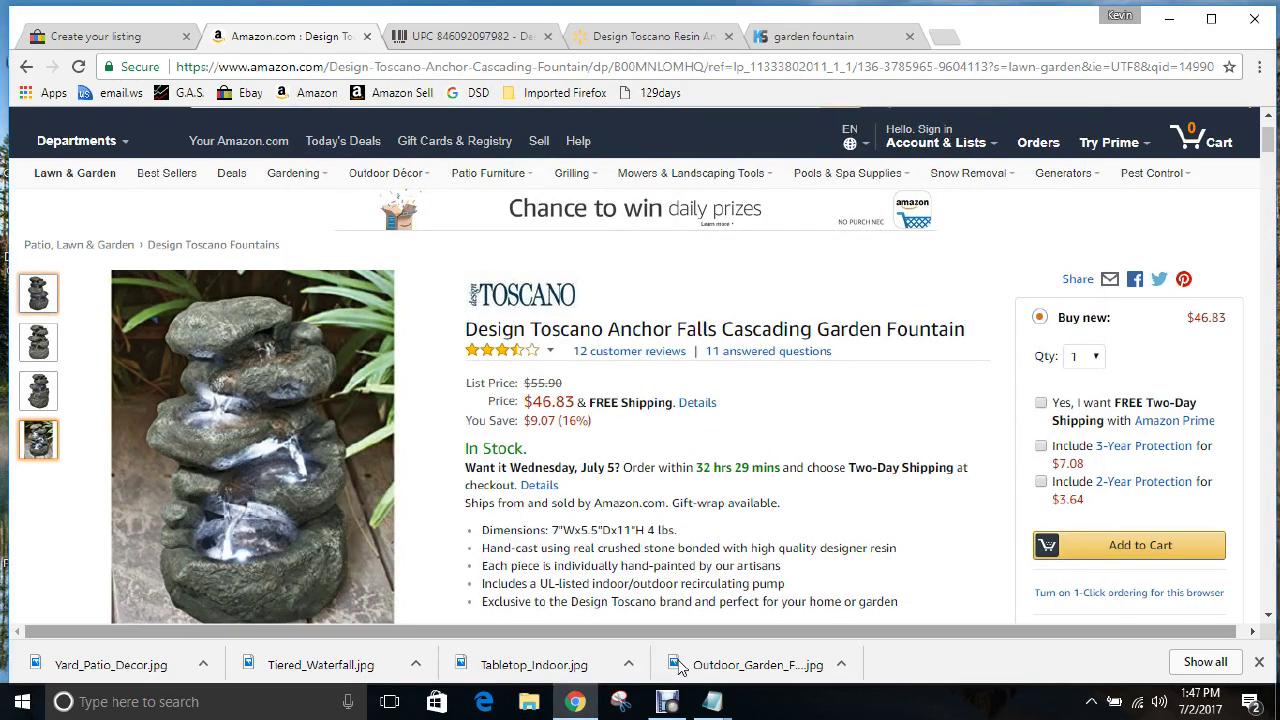
mouse_move(672, 705)
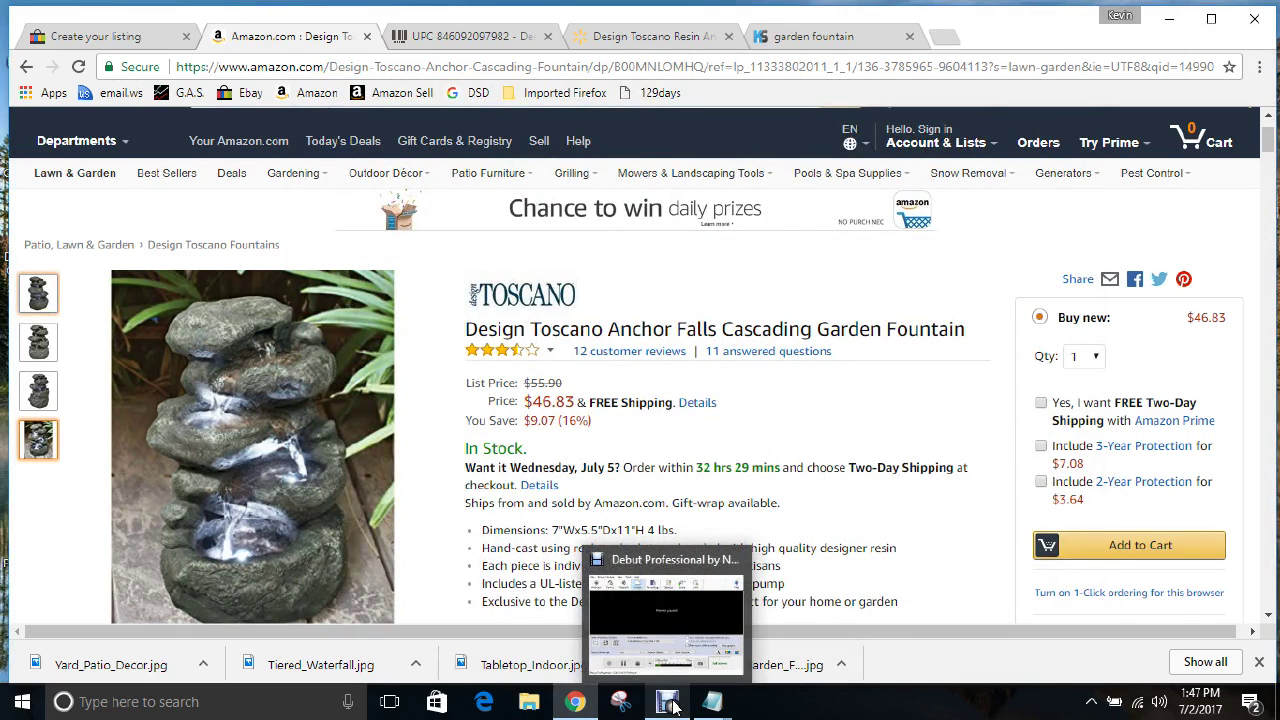